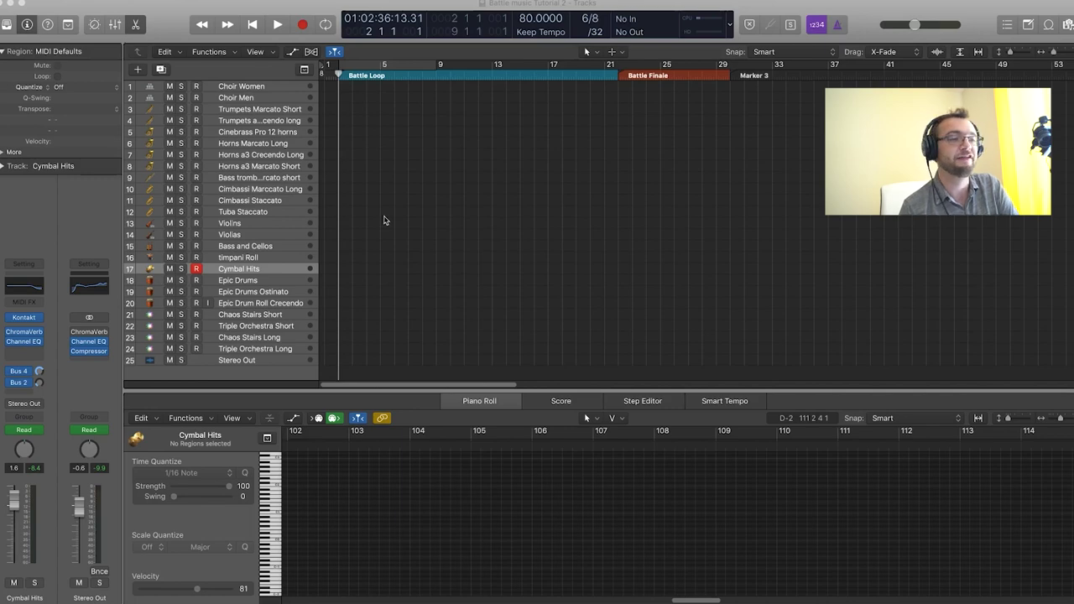
Select the Bass and Cellos track and show its Kontakt patch '04. Strings Low Spiccato 8va'
left_click(367, 241)
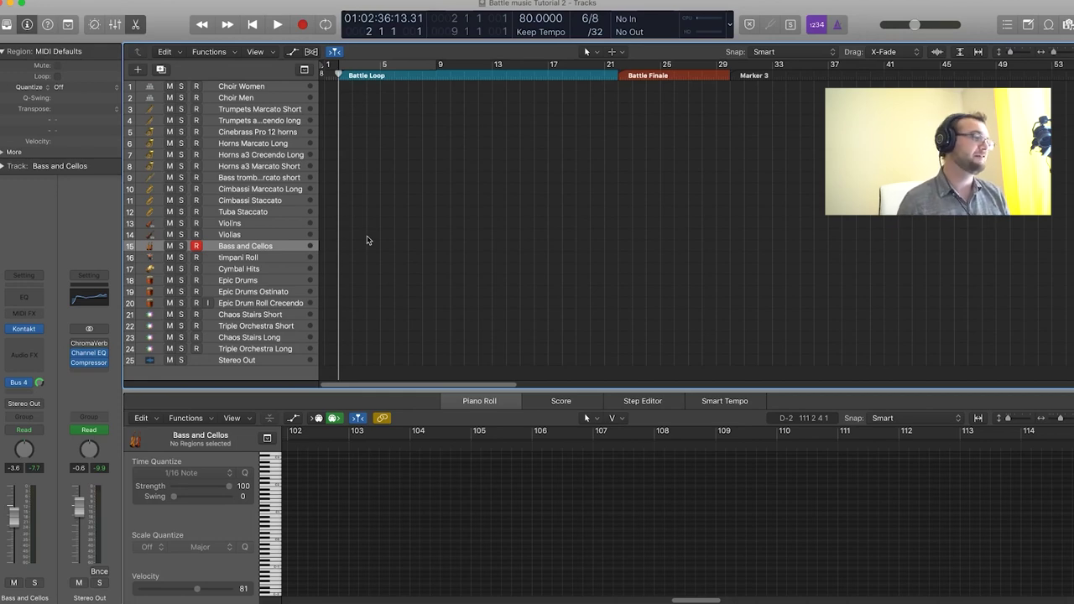
left_click(26, 332)
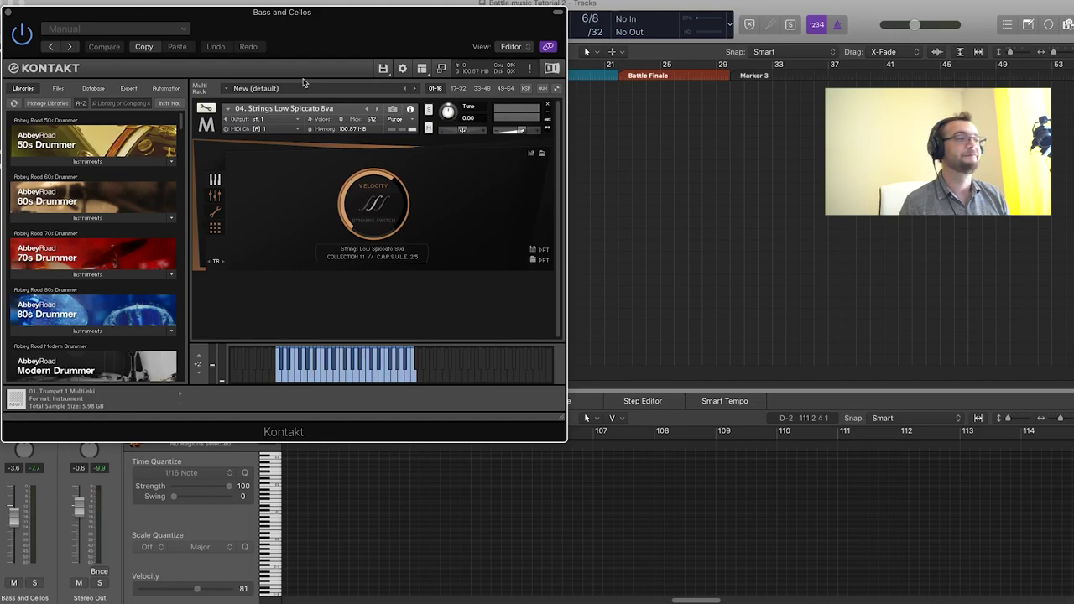
Close the Kontakt window and start recording a new Bass and Cellos region
key("super+w")
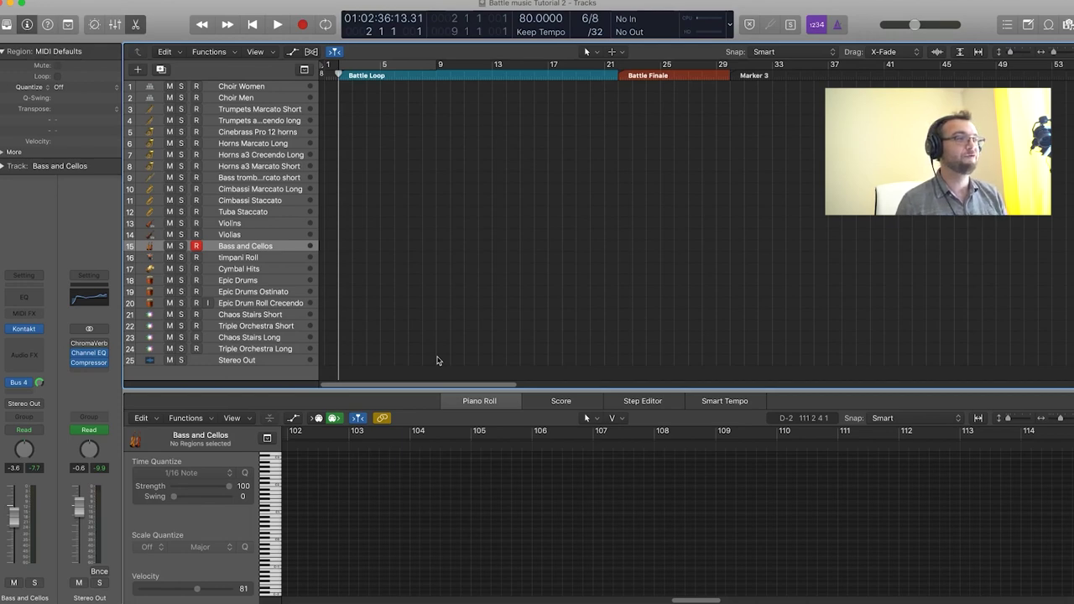
left_click(303, 24)
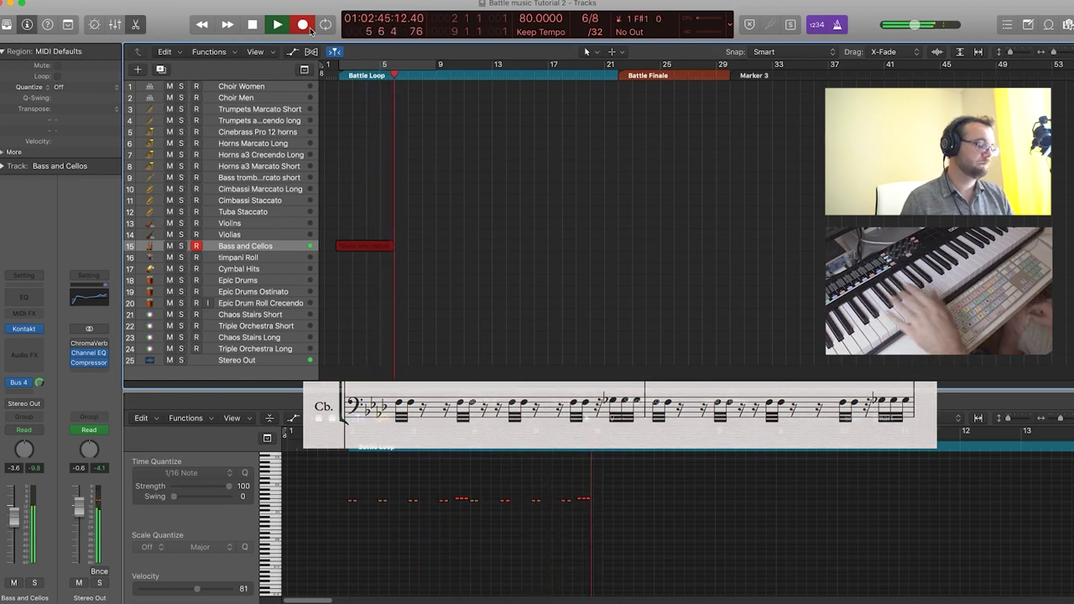
Stop recording and quantize the Bass and Cellos region to 1/16 Note
key("space")
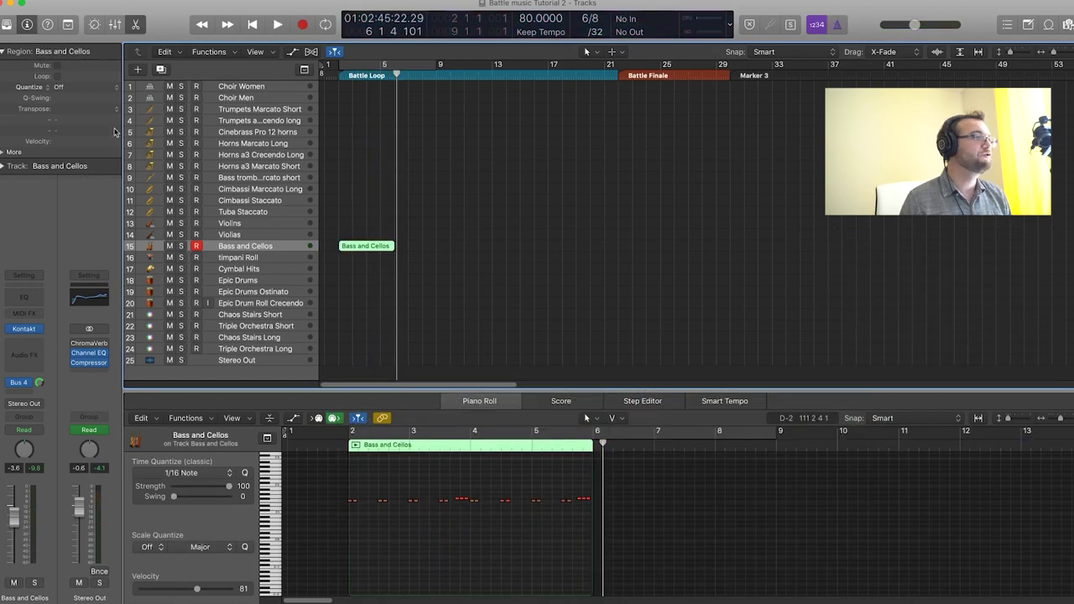
left_click(83, 89)
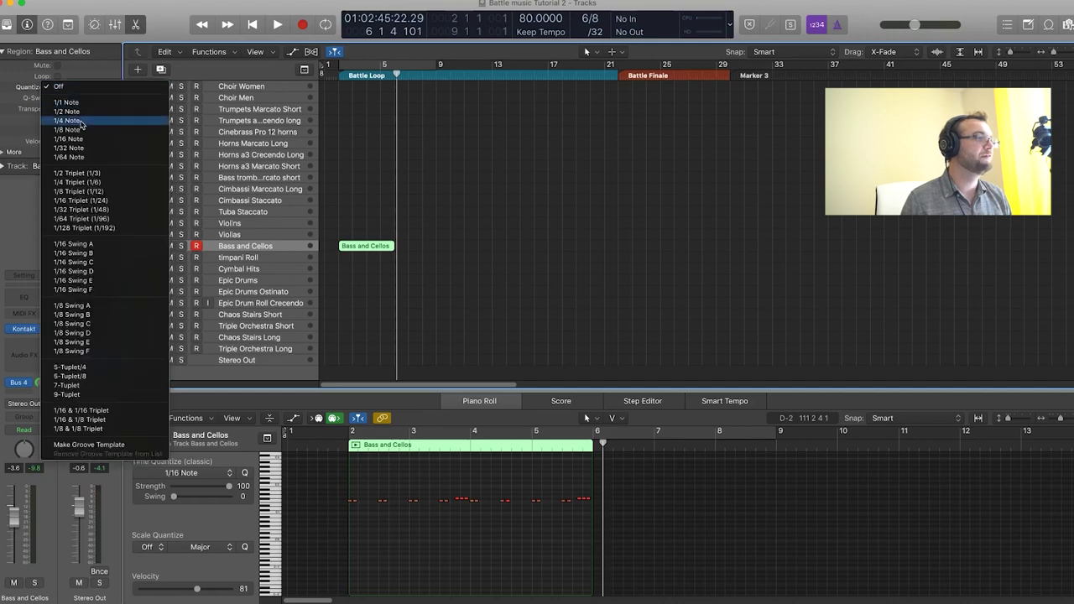
key("Escape")
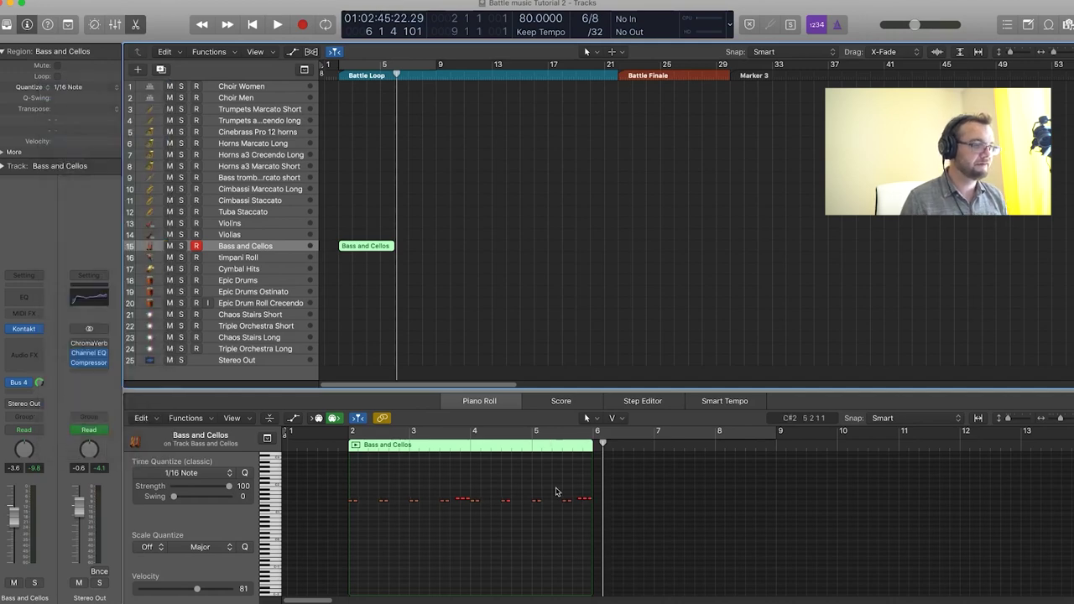
left_click(727, 482)
Double all 22 bass notes with a copy 12 semitones higher
scroll(709, 477, "right", 2)
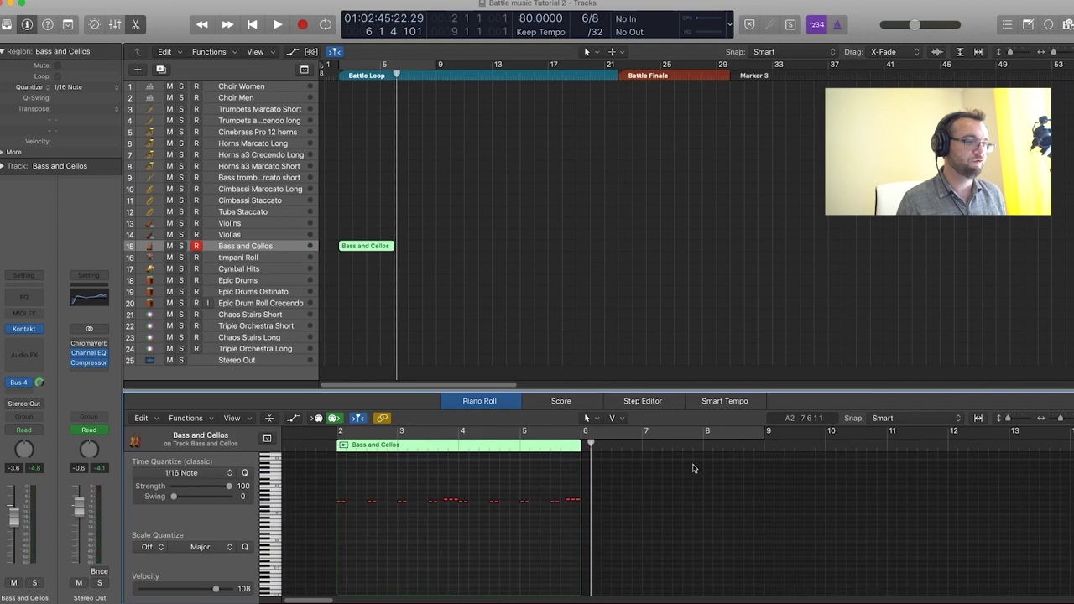
left_click_drag(693, 469, 341, 521)
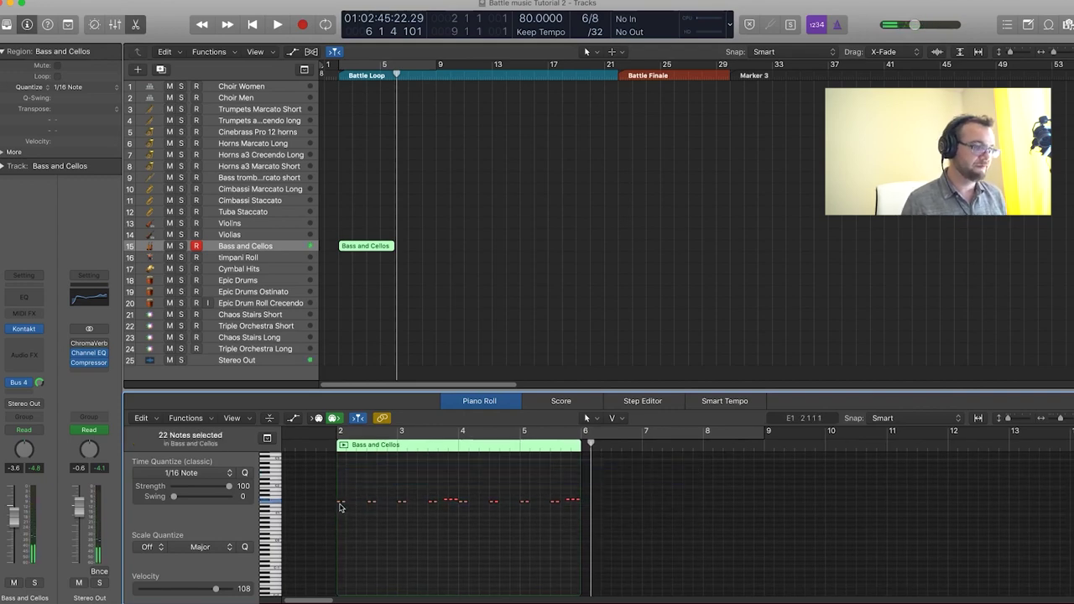
left_click_drag(340, 506, 339, 479)
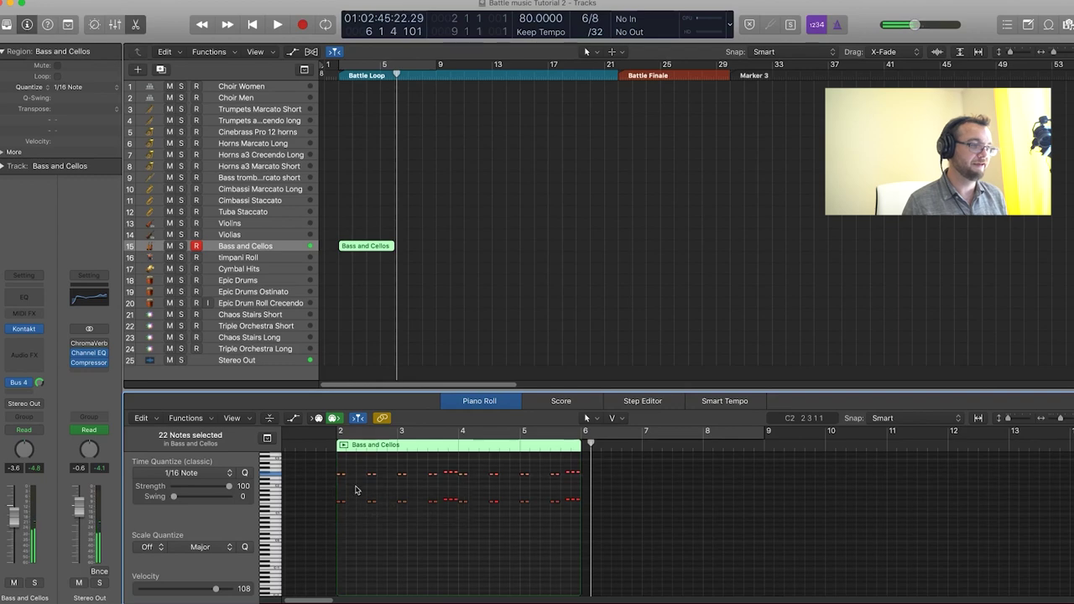
left_click(380, 268)
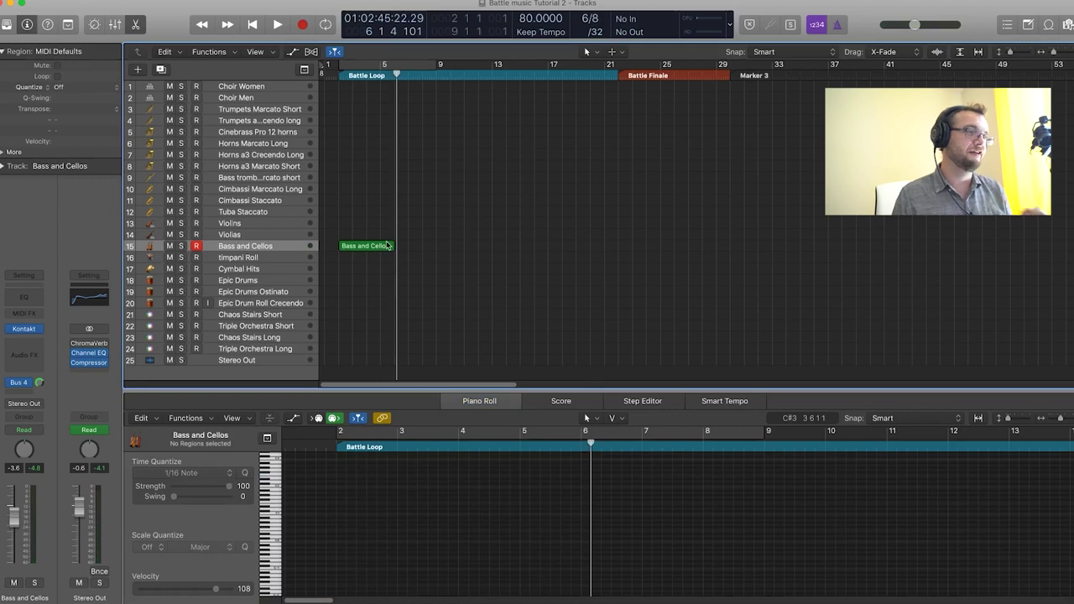
Record a 72-note sixteenth-note violin melody into a new Violins region and select its notes
left_click(263, 223)
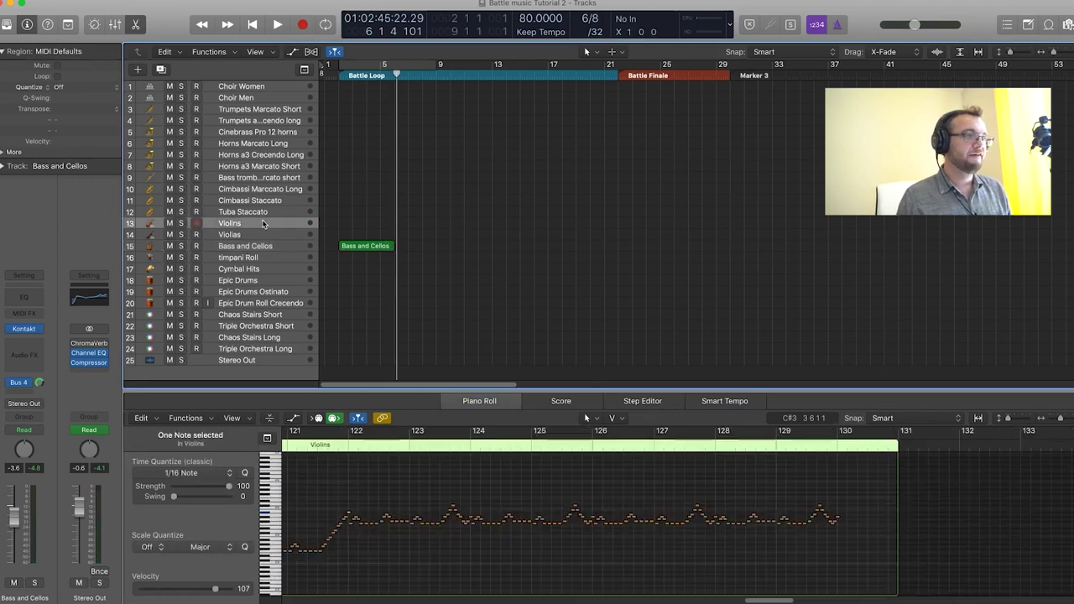
left_click(356, 220)
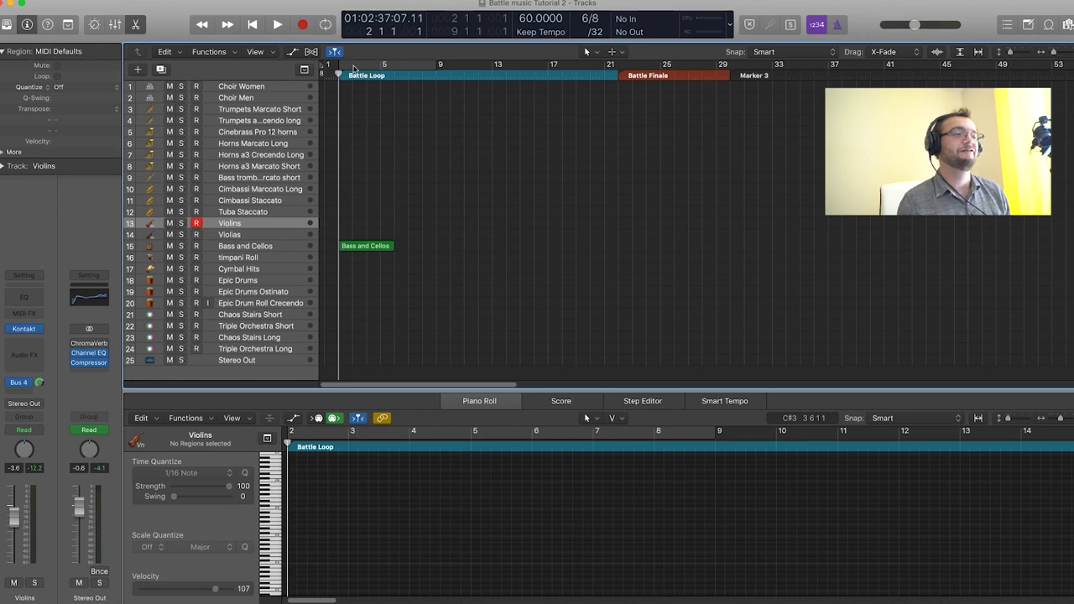
left_click(302, 26)
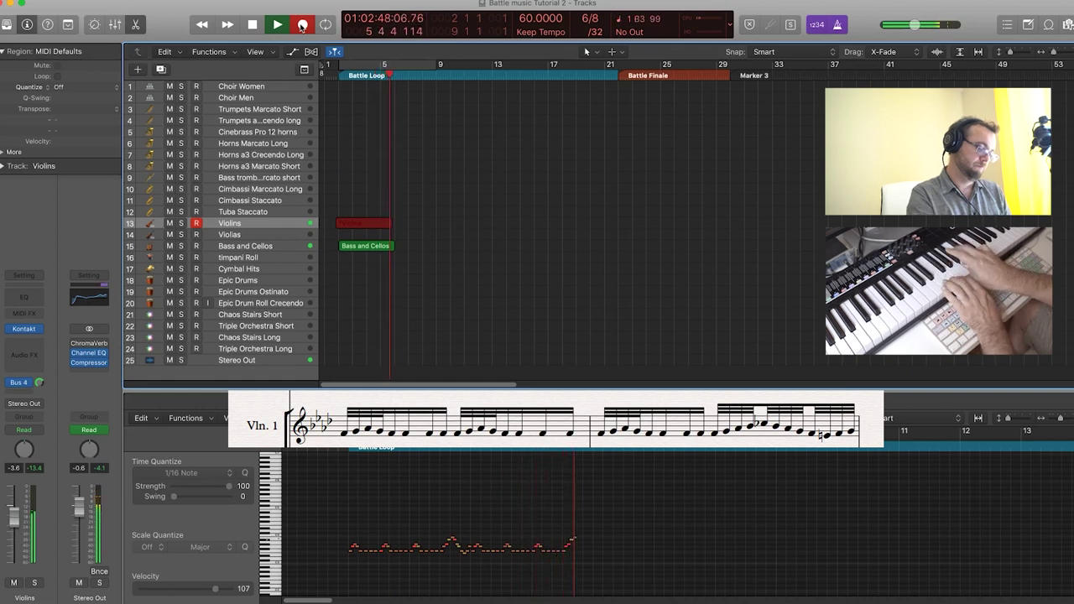
key("space")
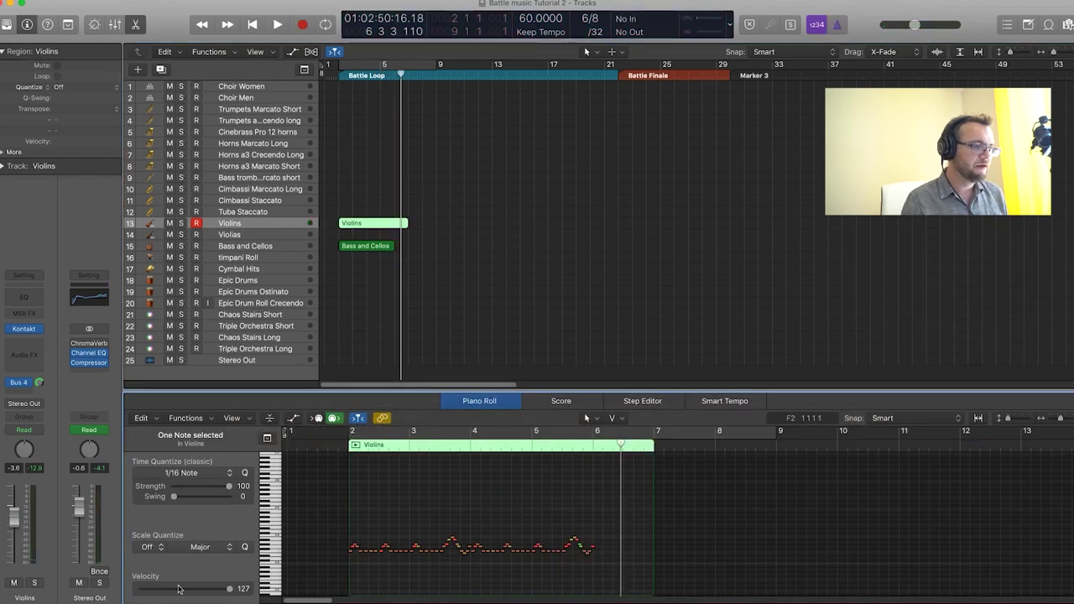
left_click_drag(733, 500, 335, 572)
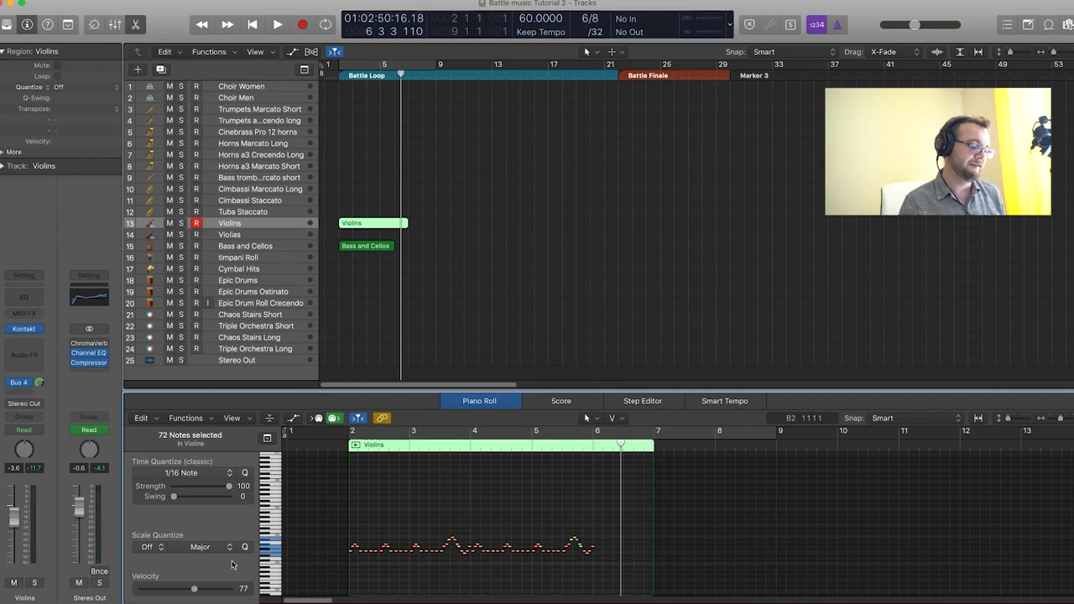
Draw a level velocity line raising the Violins notes to about 105
key("a")
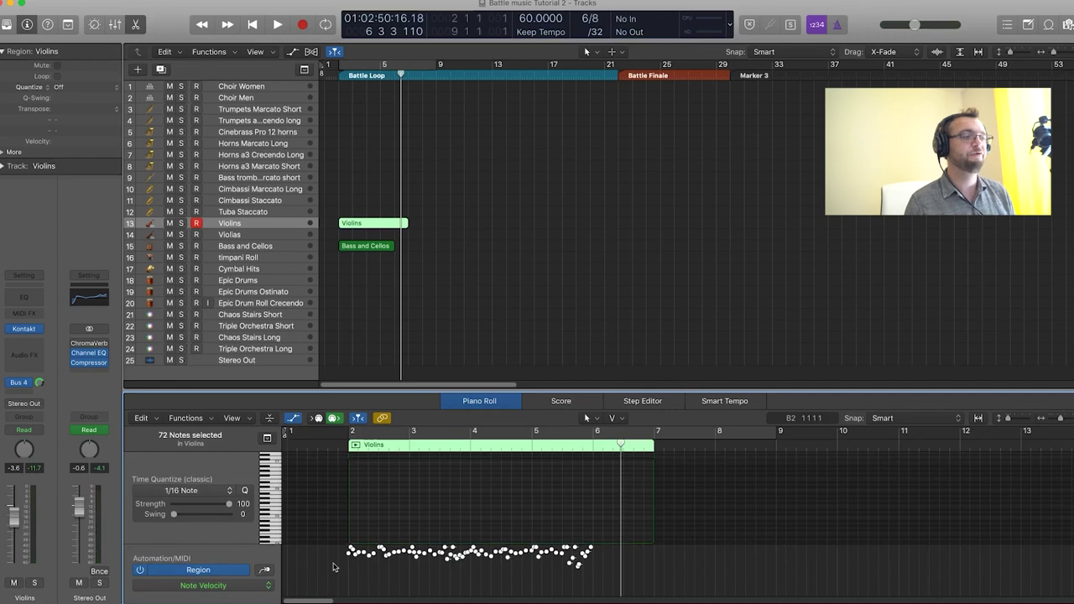
left_click_drag(326, 570, 701, 566)
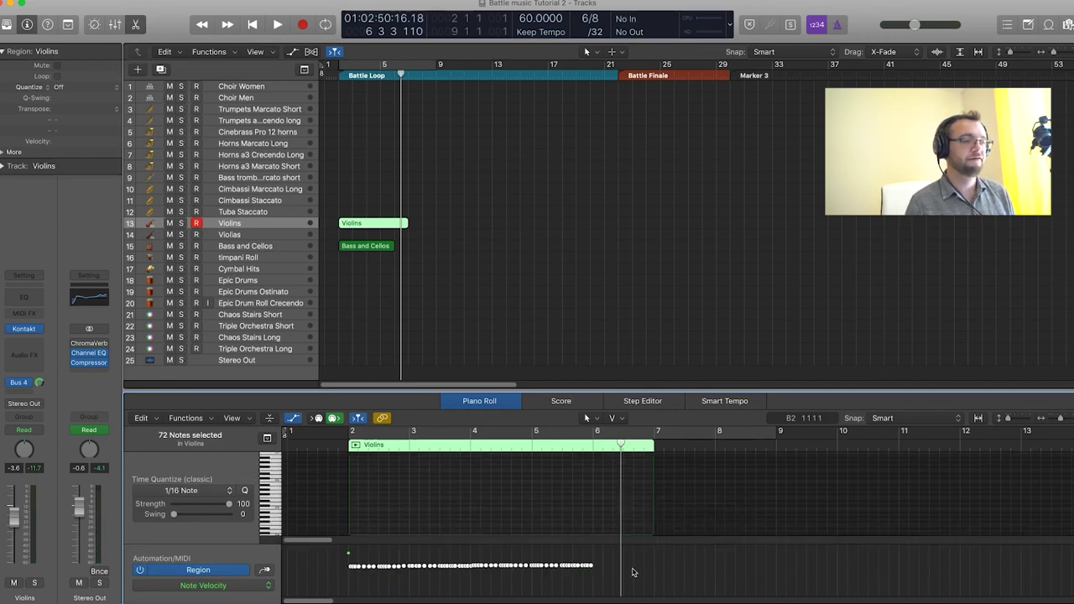
left_click_drag(358, 570, 361, 531)
left_click(366, 278)
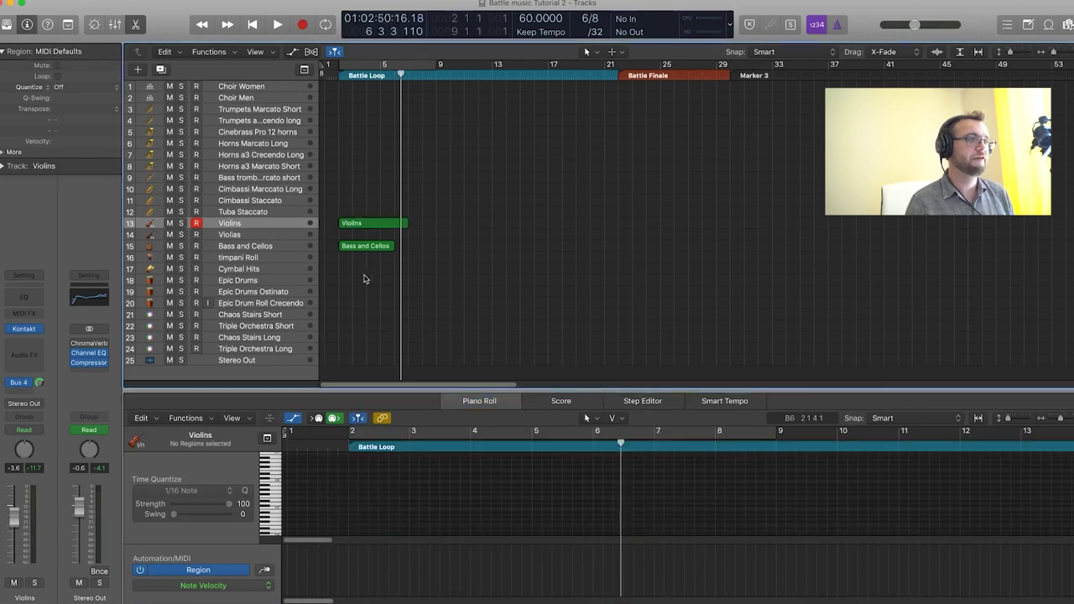
left_click(377, 223)
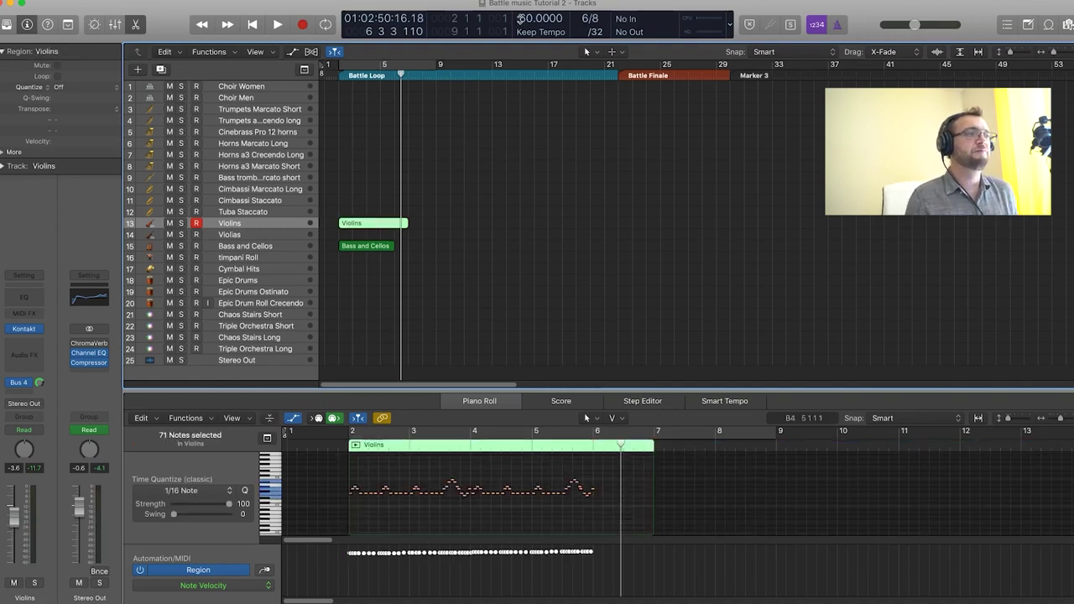
Set the tempo back to 80 and raise the violin velocities to about 122 during playback
left_click_drag(520, 19, 520, 2)
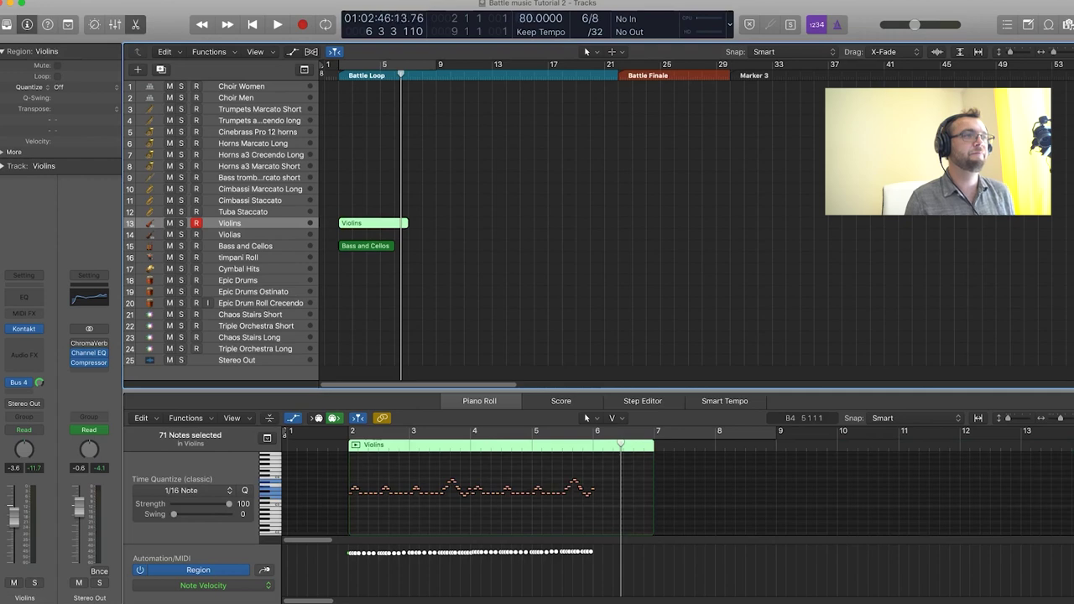
left_click(338, 70)
key("space")
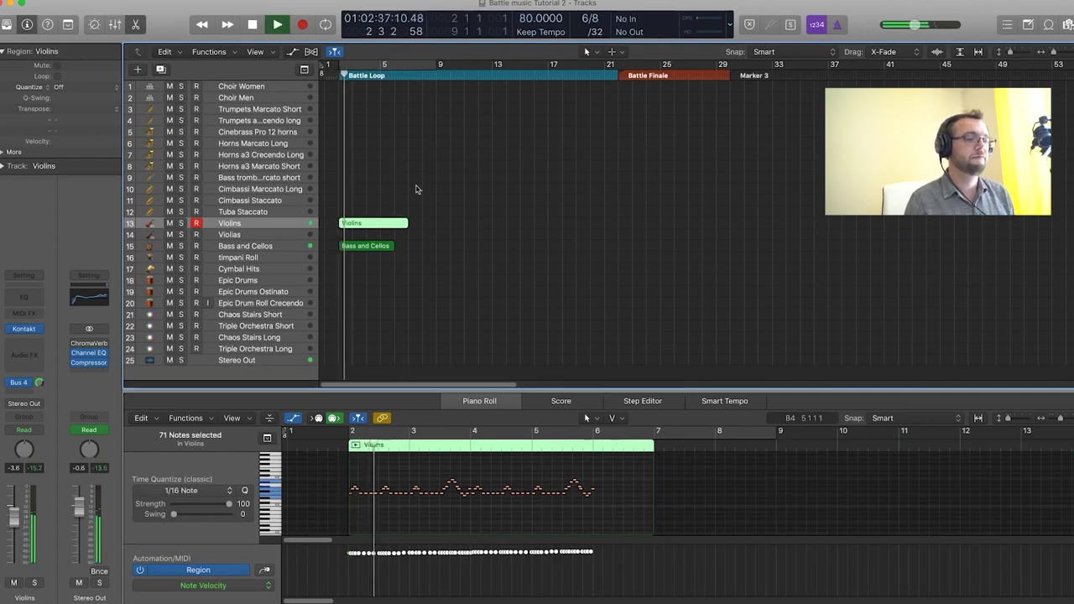
left_click(346, 544)
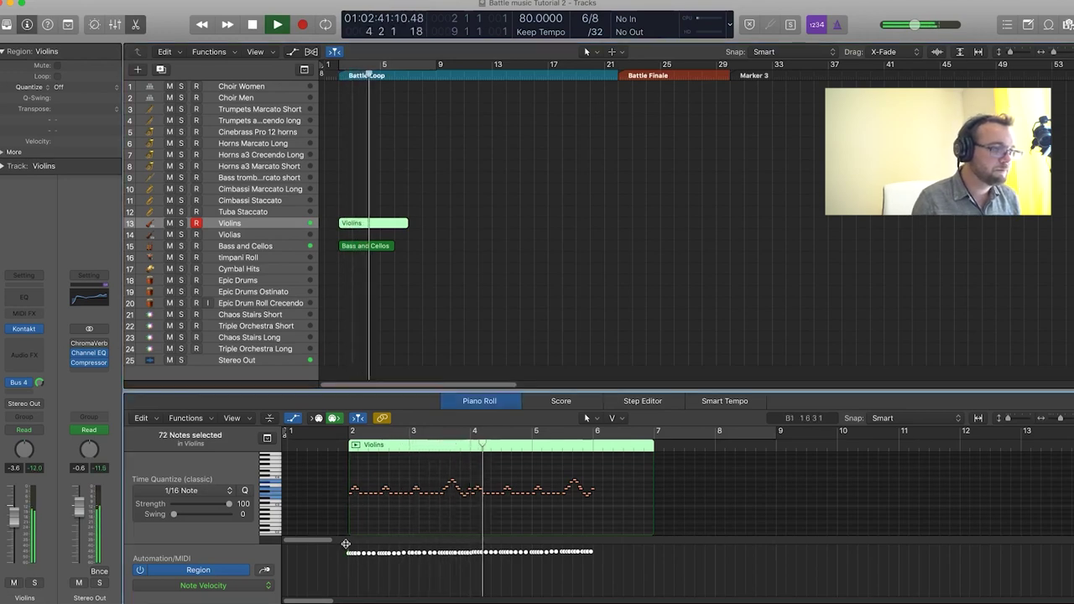
left_click_drag(346, 543, 361, 547)
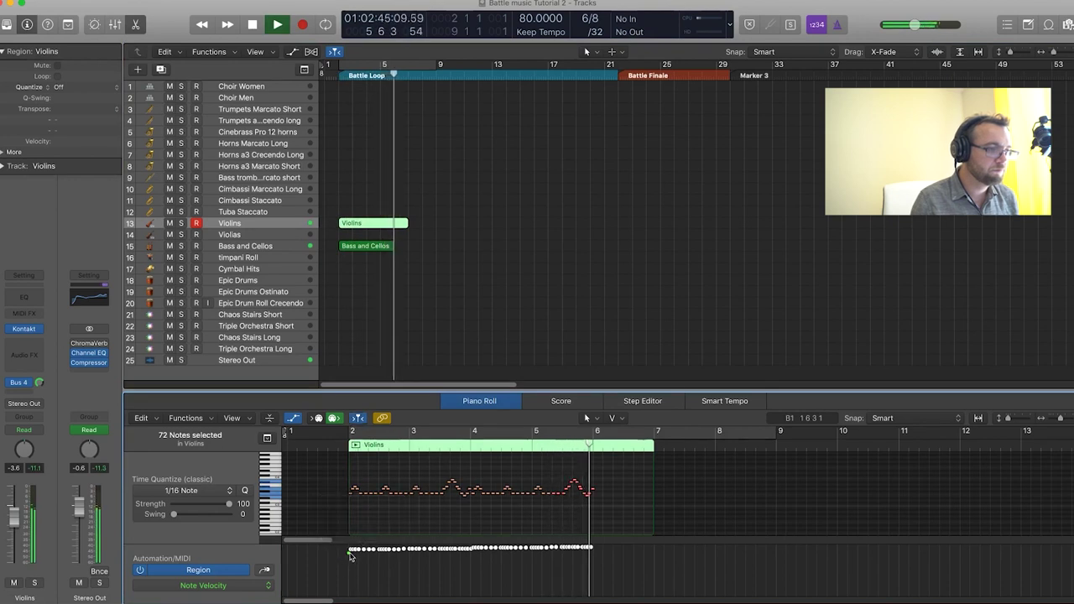
key("space")
left_click_drag(350, 554, 356, 555)
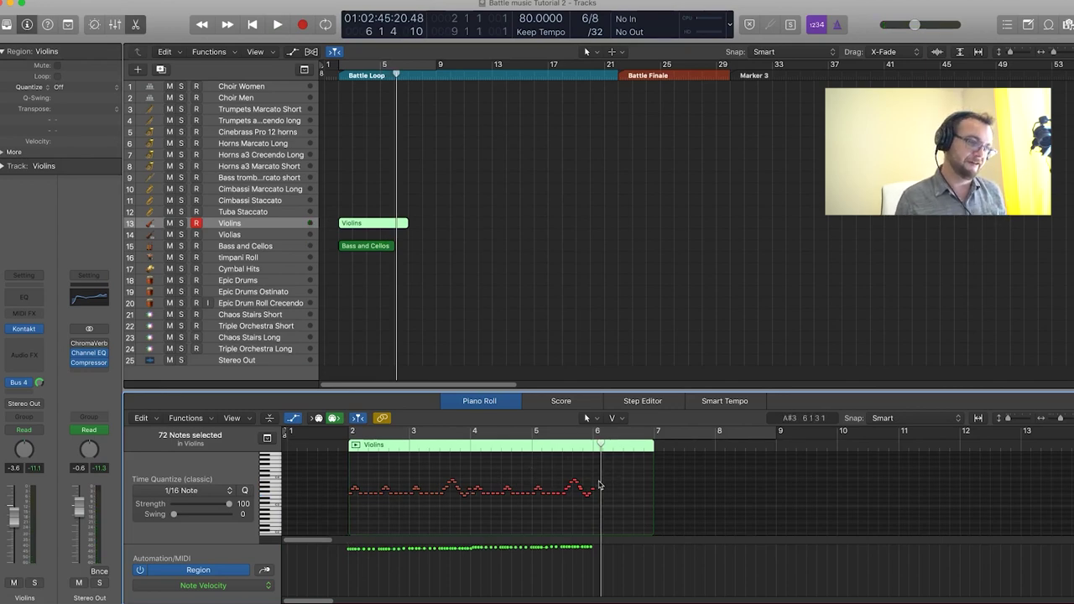
scroll(599, 485, "up", 5)
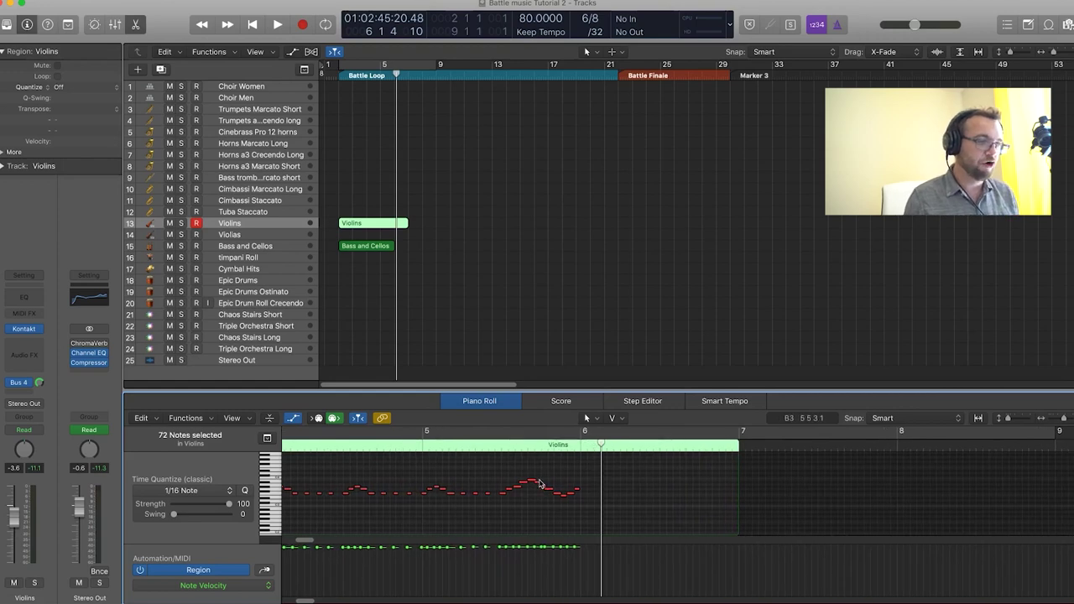
Raise a high violin note from A#3 to C4 and move three short notes up an octave
left_click(539, 485)
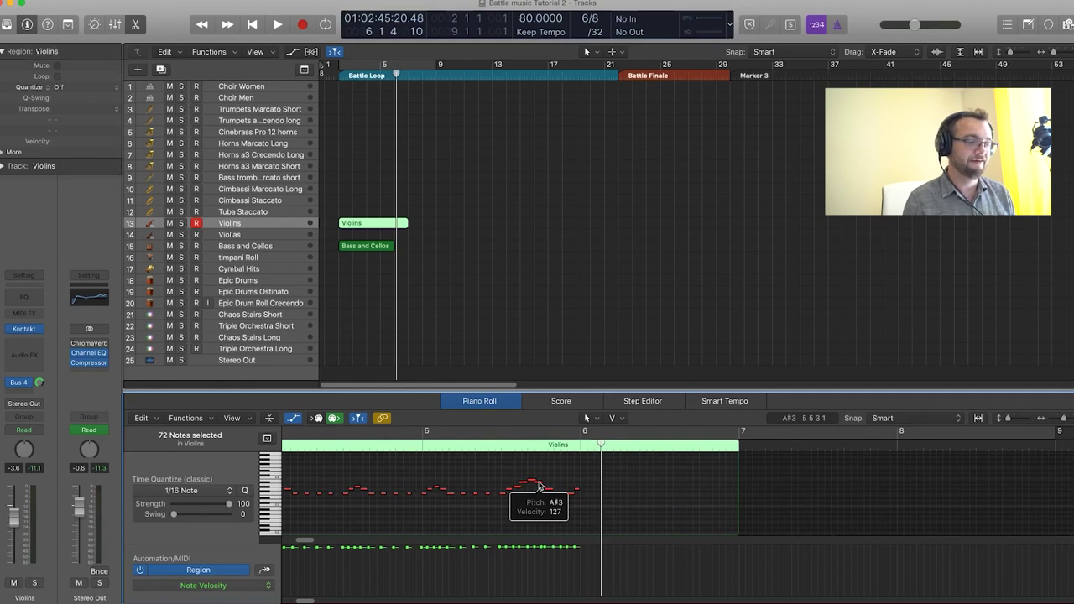
left_click_drag(539, 485, 568, 481)
left_click(578, 484)
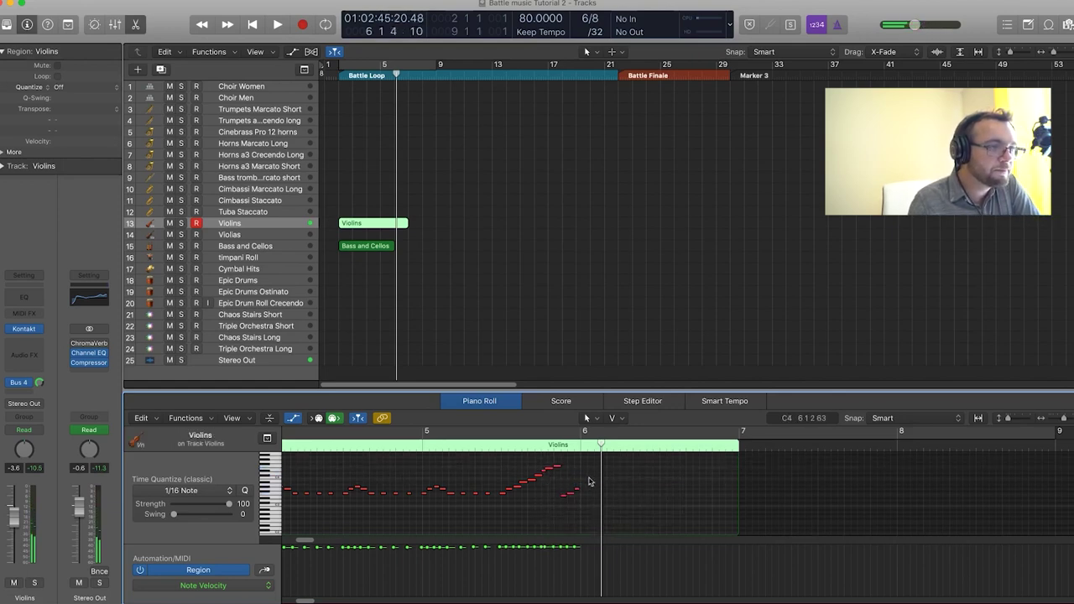
left_click_drag(589, 480, 568, 462)
left_click(571, 461)
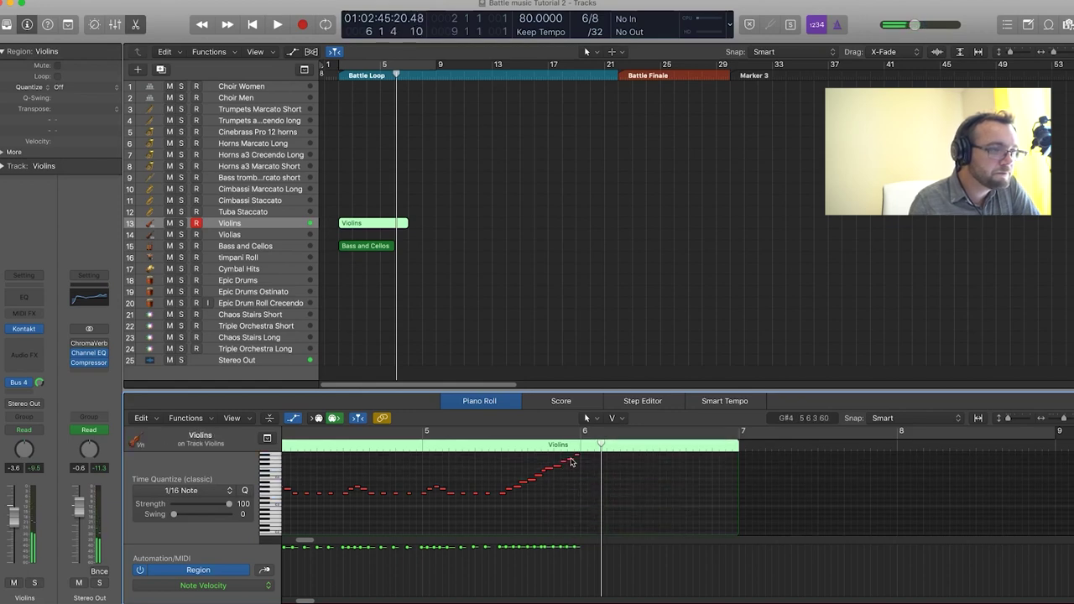
Trim the Violins region to 4 bars, ending with the Bass and Cellos region
left_click(572, 461)
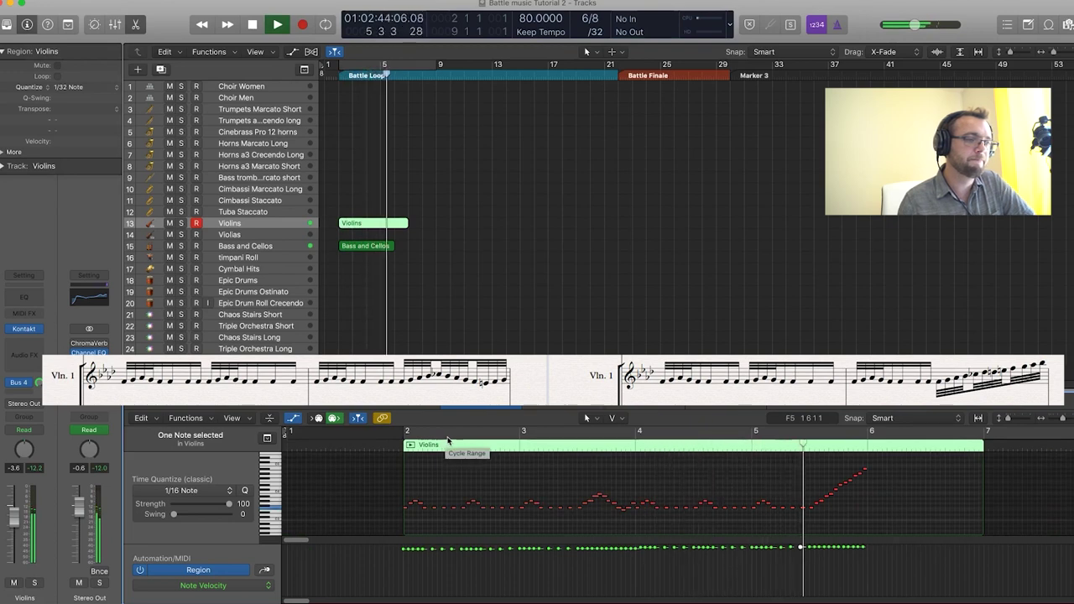
key("space")
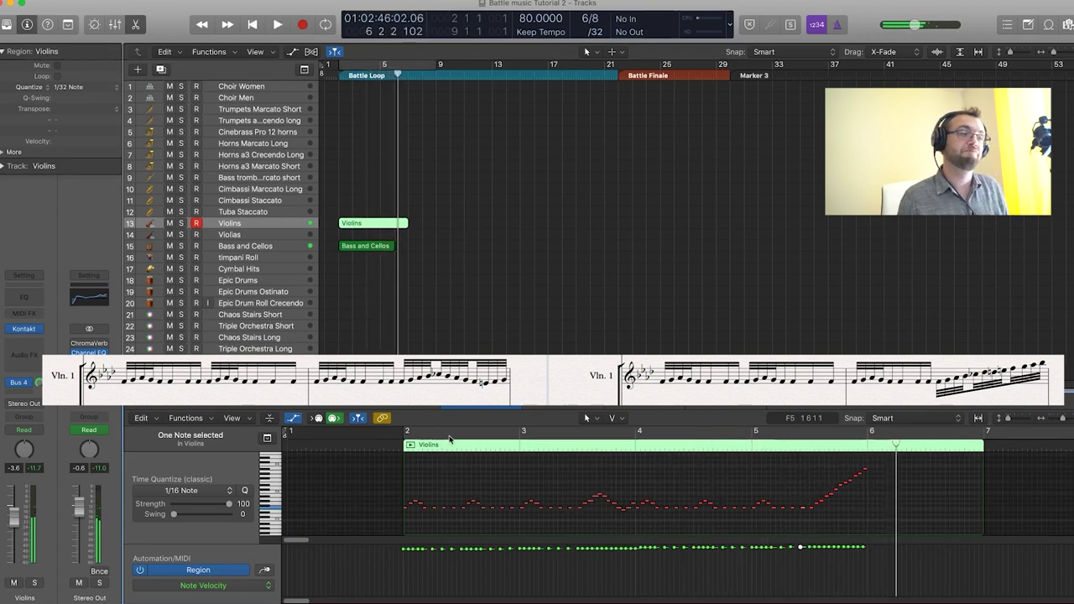
left_click_drag(405, 223, 365, 238)
left_click(414, 242)
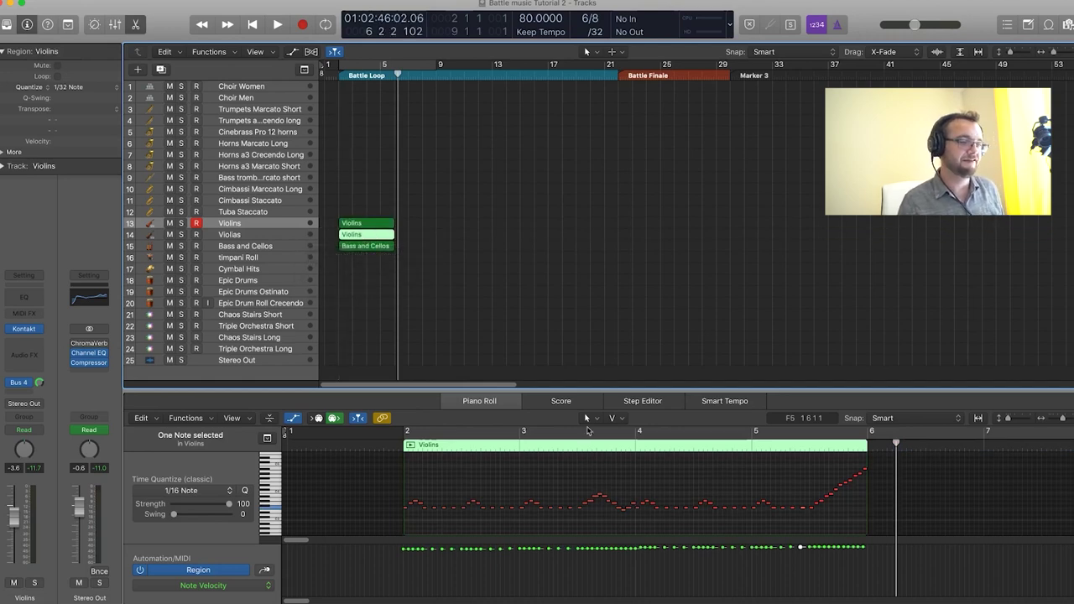
Lower all 72 notes of the Violas copy by seven semitones and play it back
left_click_drag(930, 463, 403, 527)
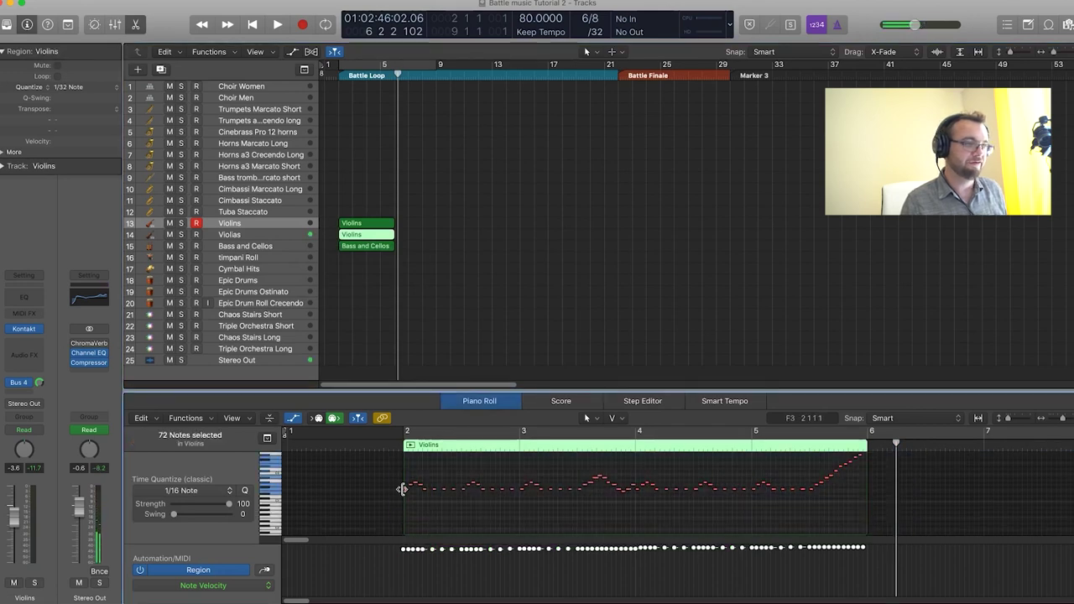
left_click_drag(404, 493, 406, 520)
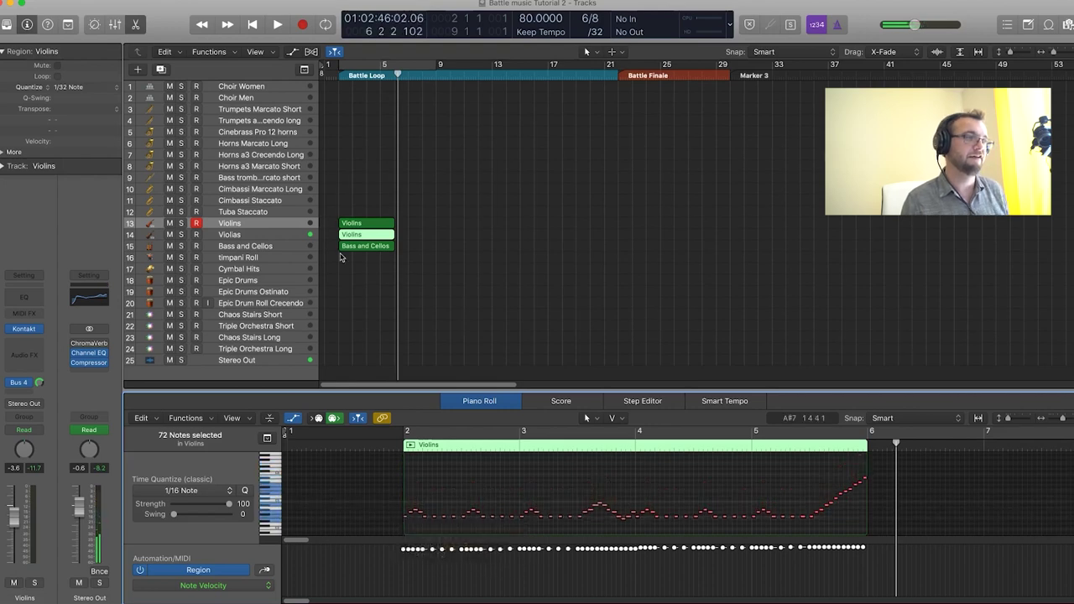
scroll(343, 258, "down", 1)
left_click(337, 76)
key("space")
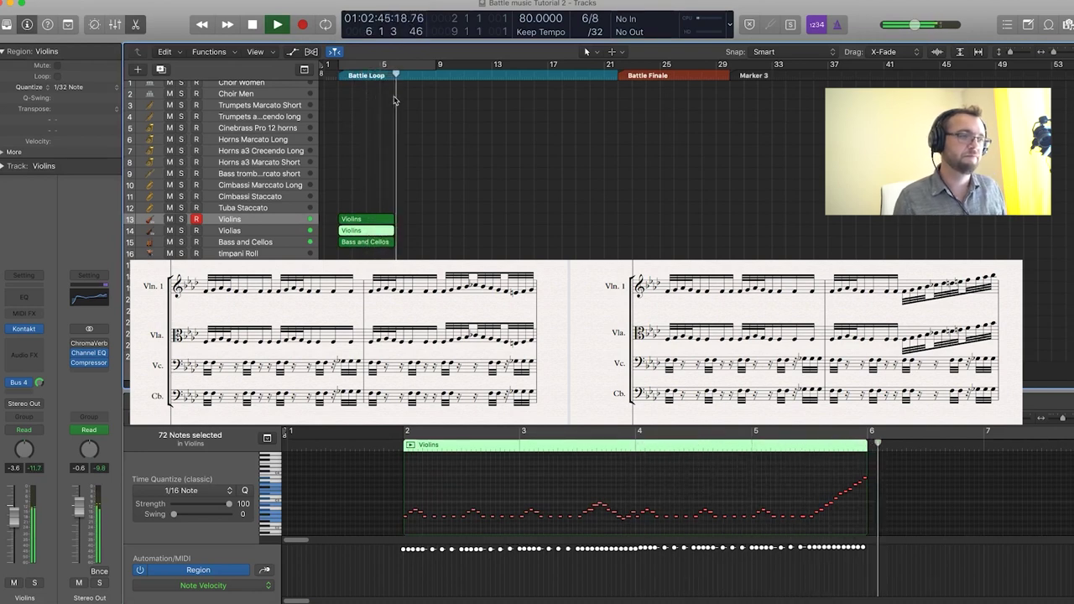
key("space")
Deselect the region and select the Epic Drums track to show its notes
left_click(482, 197)
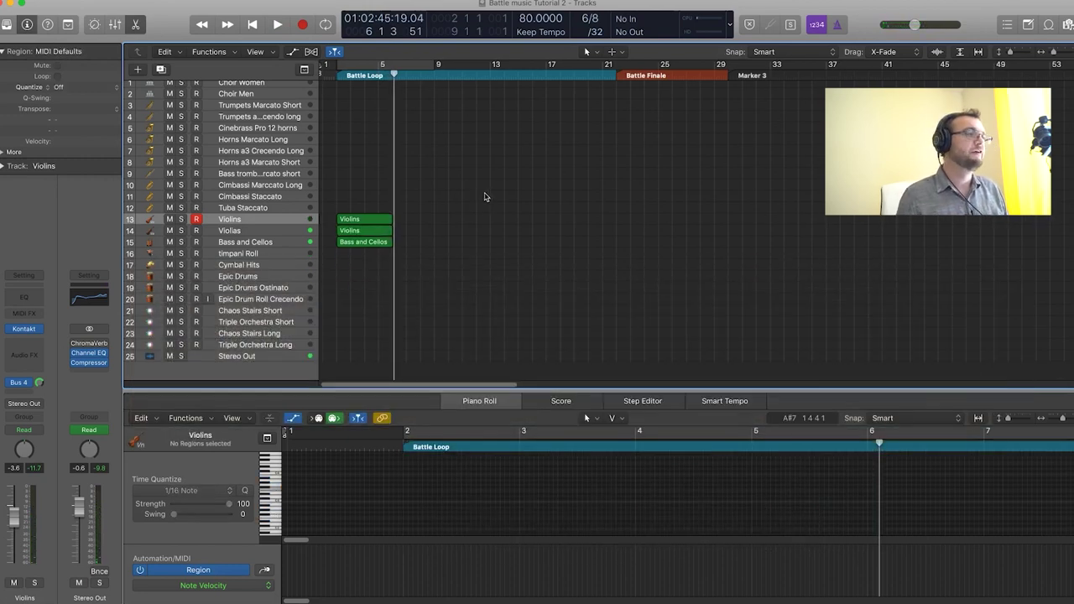
scroll(445, 218, "left", 1)
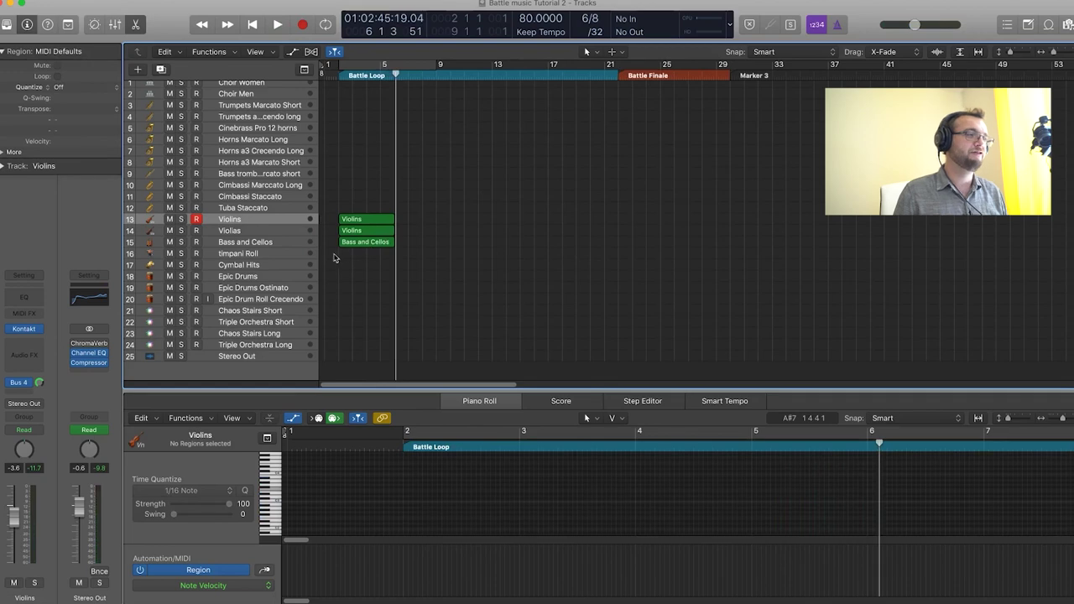
left_click(275, 278)
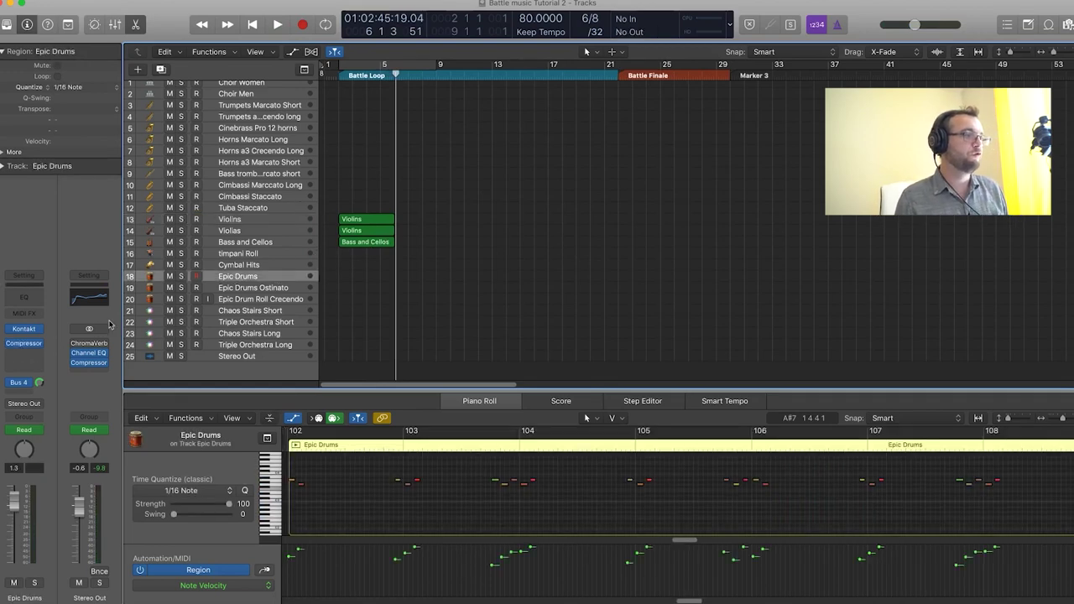
Open the Epic Drums Taiko Massive Ensemble Kontakt window, move it aside, and close it
mouse_move(31, 334)
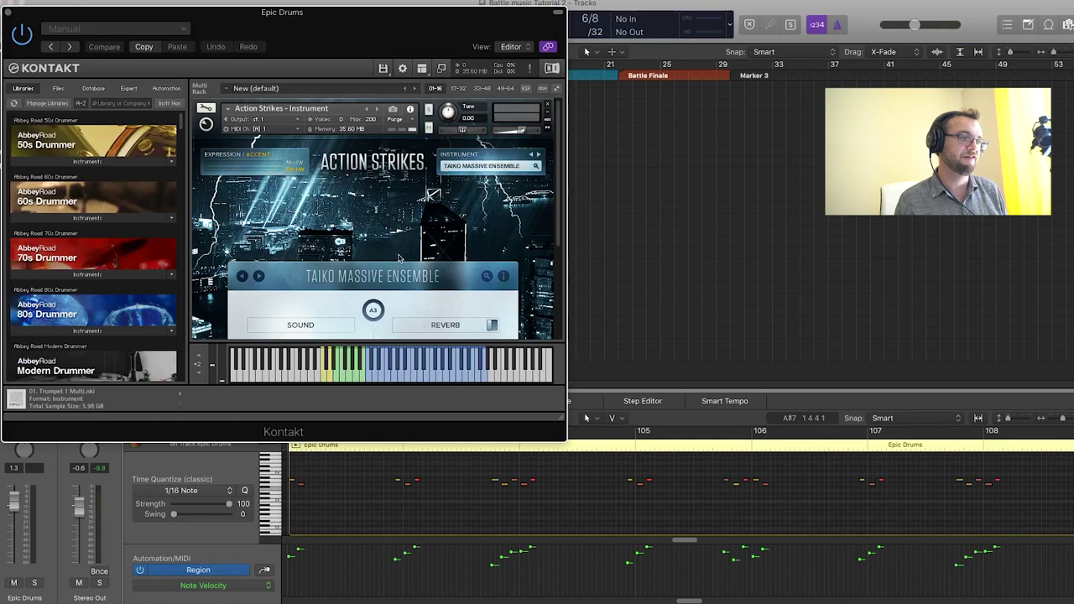
left_click_drag(277, 25, 416, 65)
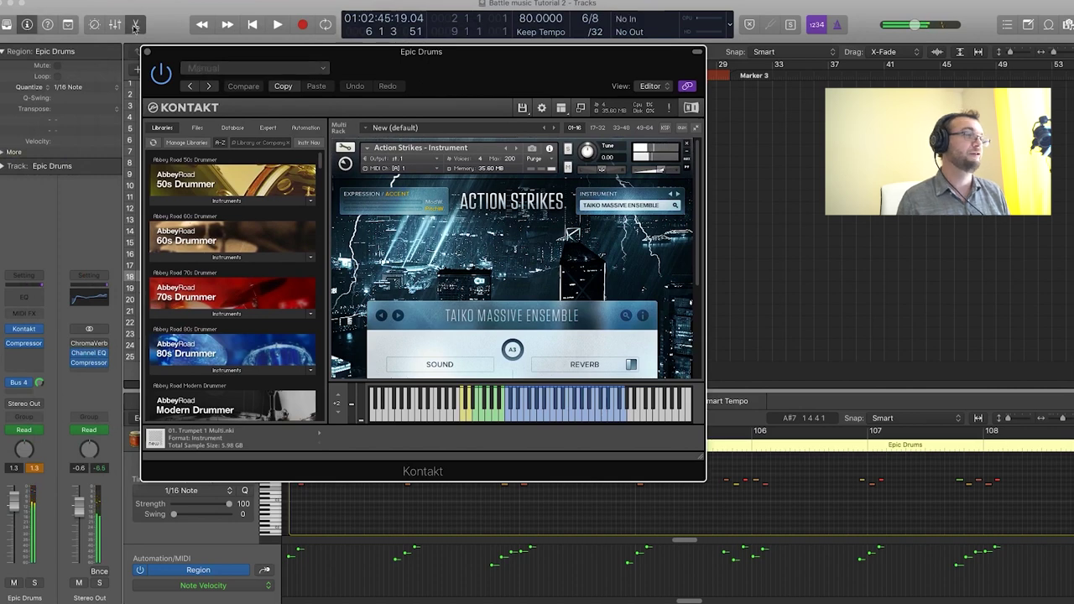
left_click(145, 53)
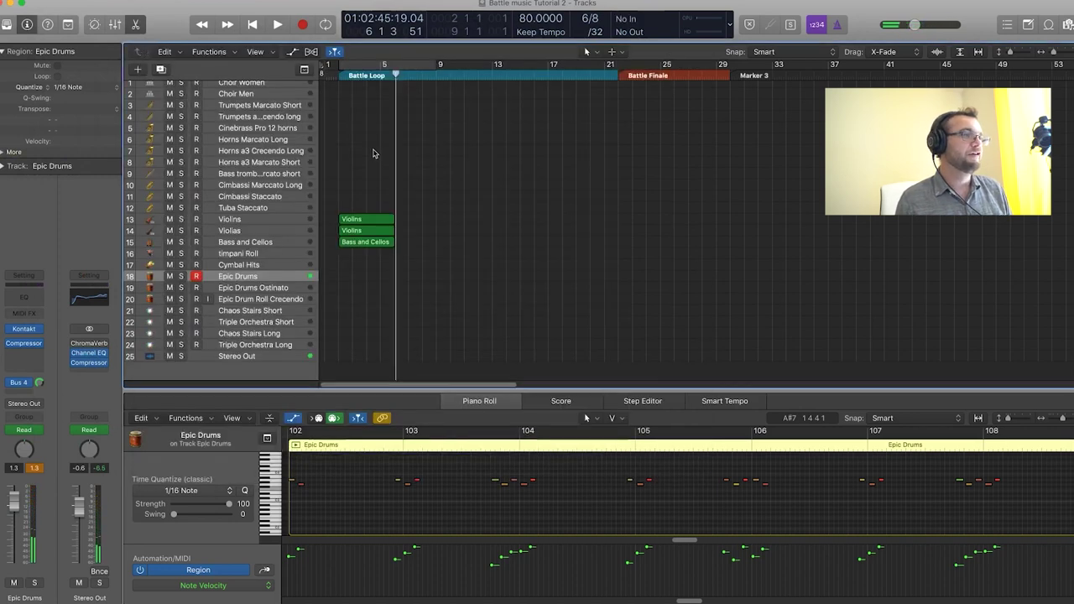
Record sparse taiko hits into a new Epic Drums region from the start of the song
left_click(337, 75)
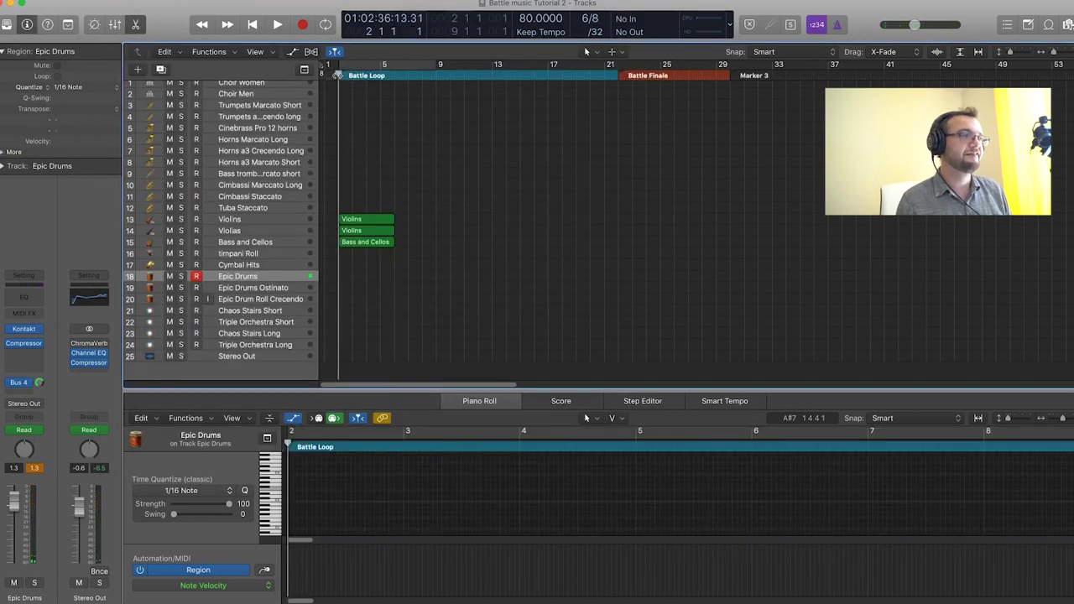
scroll(485, 226, "down", 1)
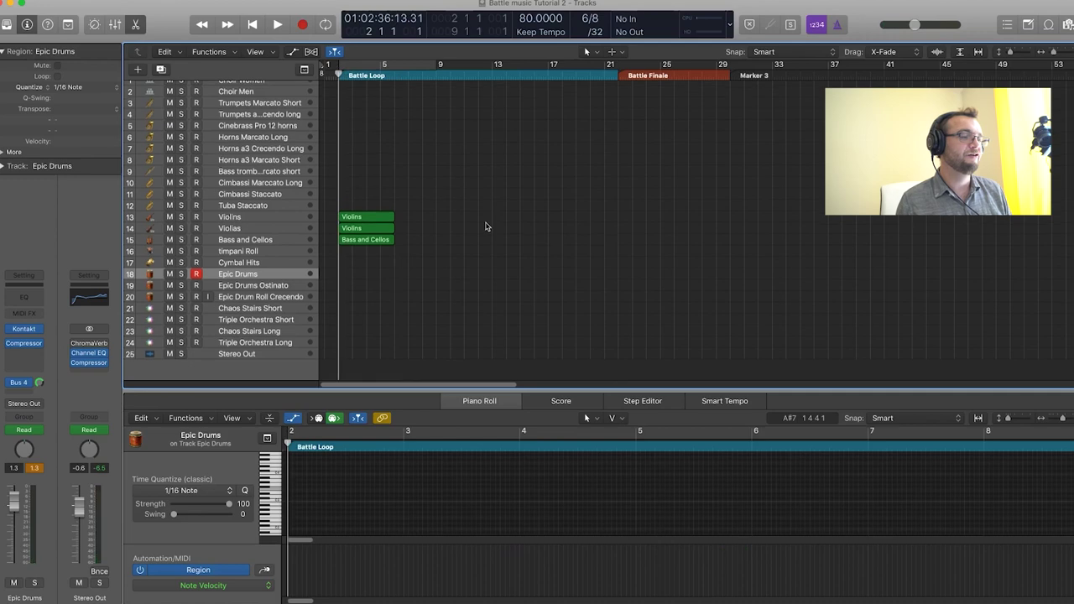
left_click(303, 25)
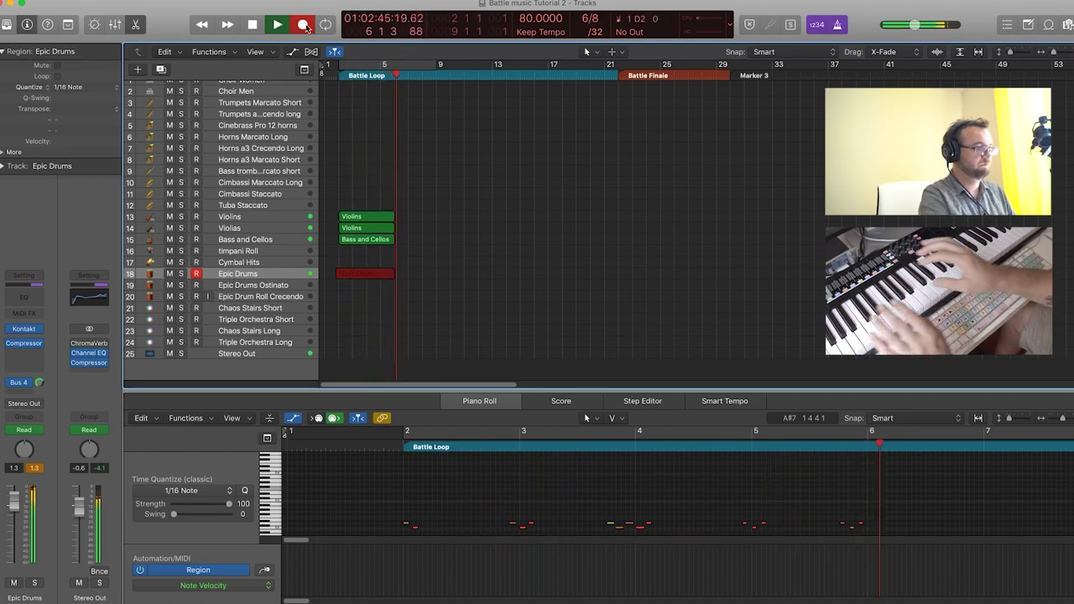
key("space")
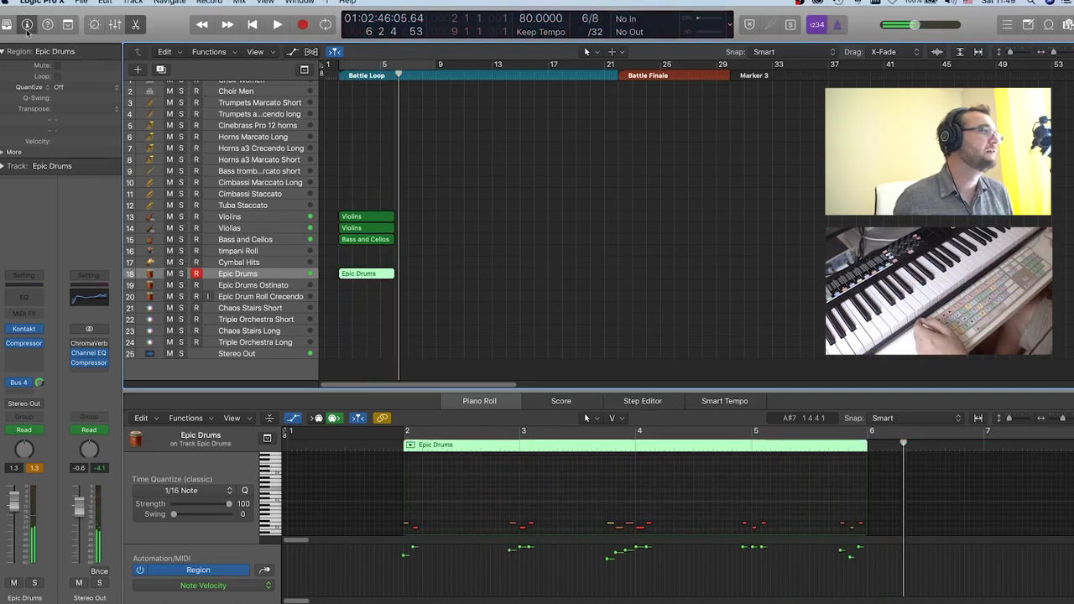
Quantize the Epic Drums region to 1/16 Note
left_click(91, 84)
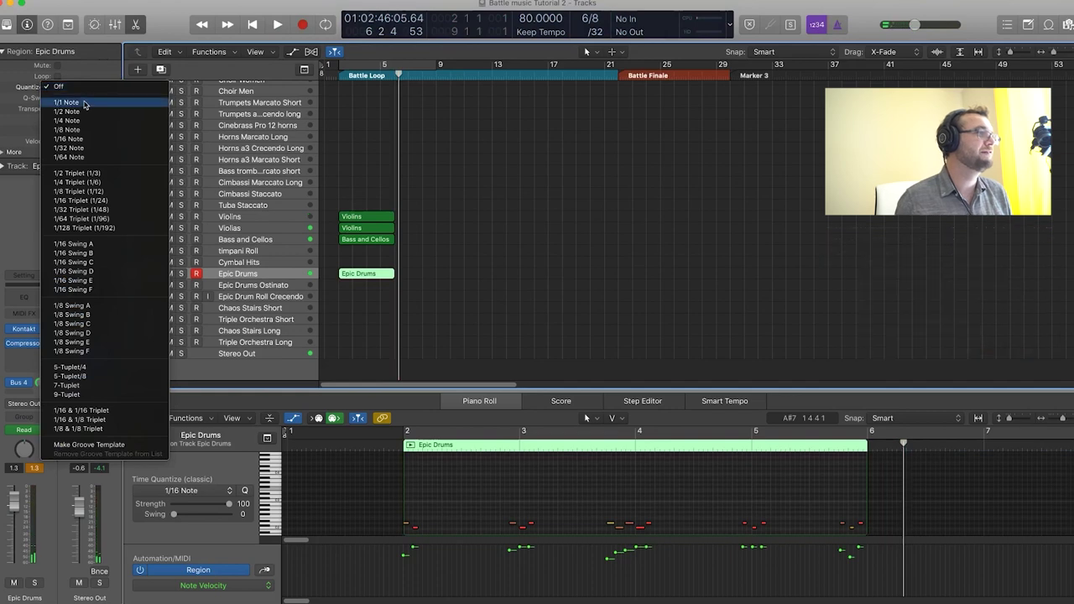
left_click(87, 138)
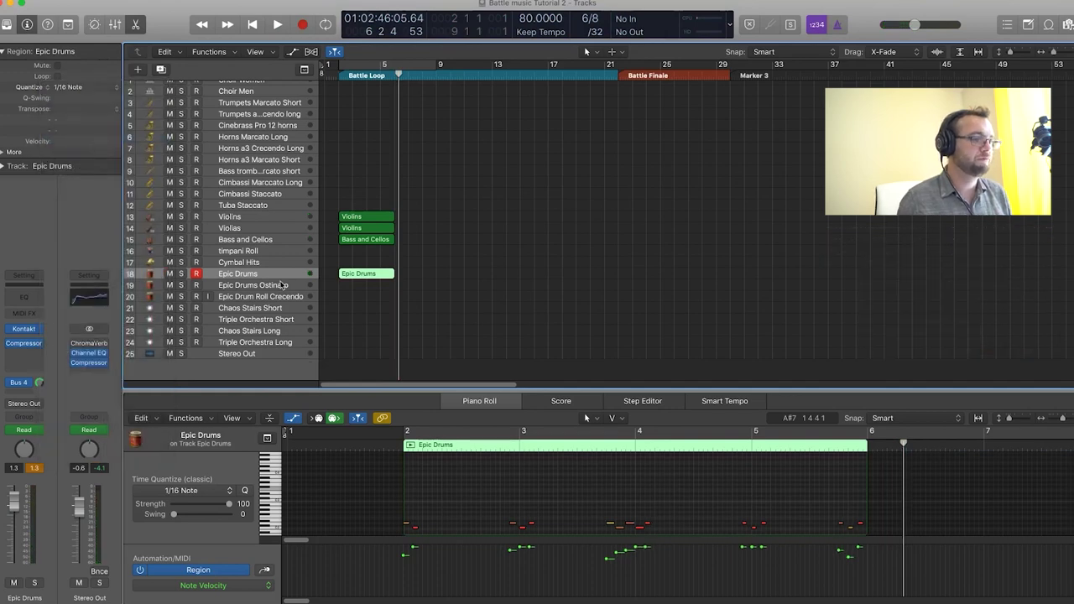
left_click(356, 418)
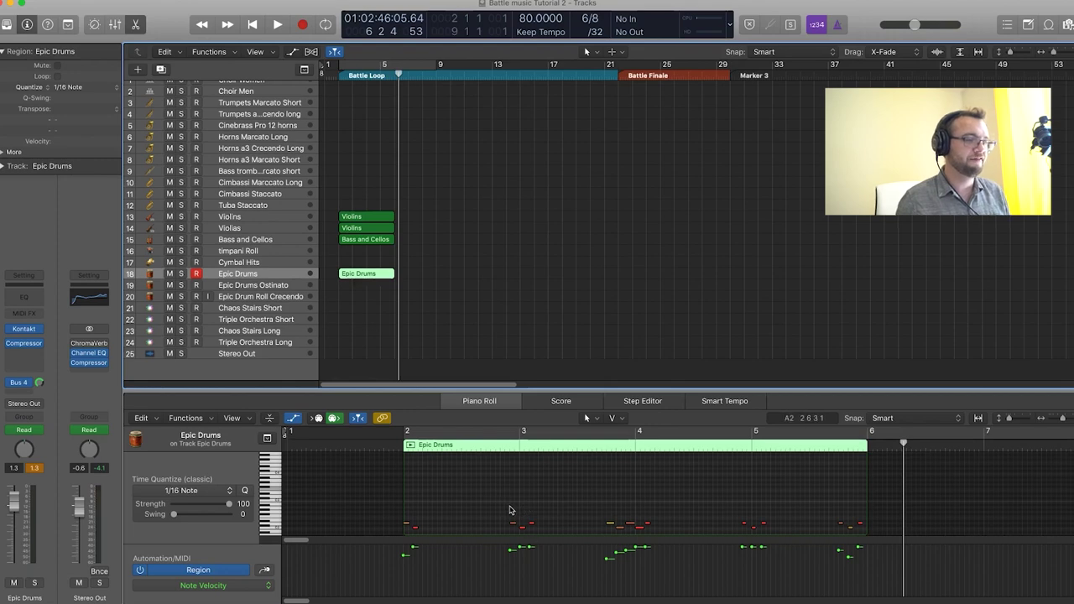
Shape the drum fill velocities near bars 4 and 6 into rising ramps
mouse_move(505, 508)
left_mouse_down()
mouse_move(541, 534)
mouse_move(510, 555)
mouse_move(547, 547)
left_mouse_up()
left_click_drag(598, 489, 646, 549)
left_click_drag(726, 497, 782, 537)
left_click_drag(736, 563, 763, 551)
left_click_drag(804, 495, 860, 552)
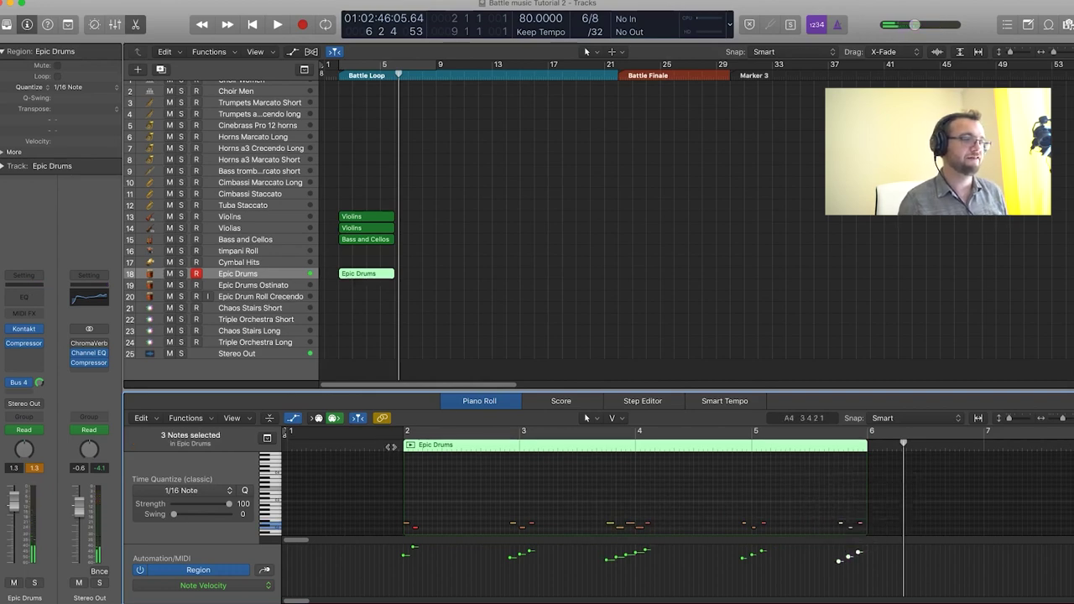
Play back the drum fills from just before bar 2, then move to the Cymbal Hits track
left_click(390, 447)
key("space")
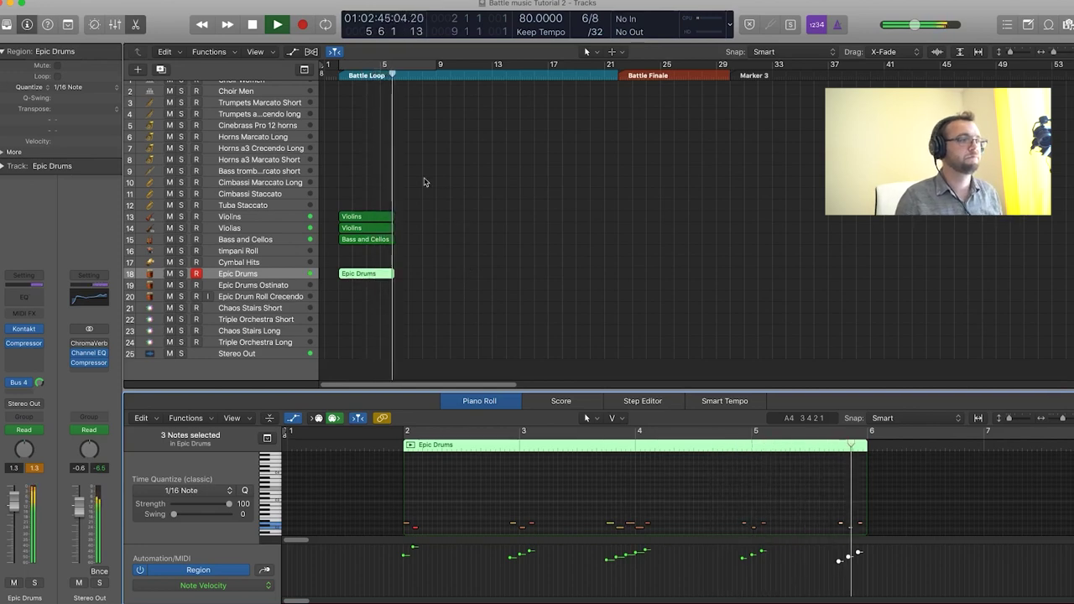
key("space")
key("Up")
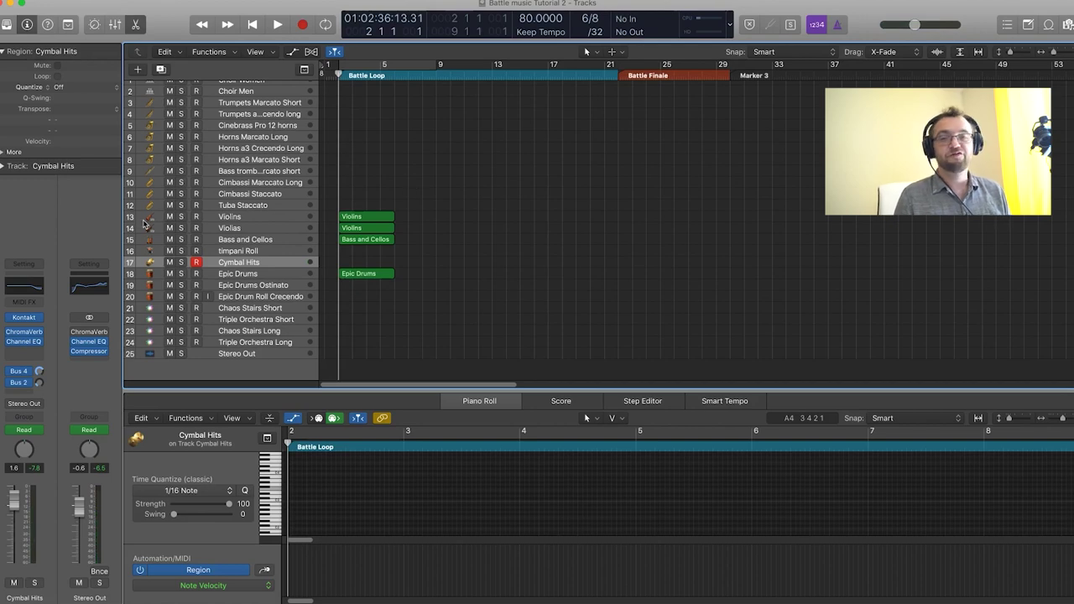
Check the Concert Cymbals instrument, then record a short cymbal hit at the song's start
left_click(29, 322)
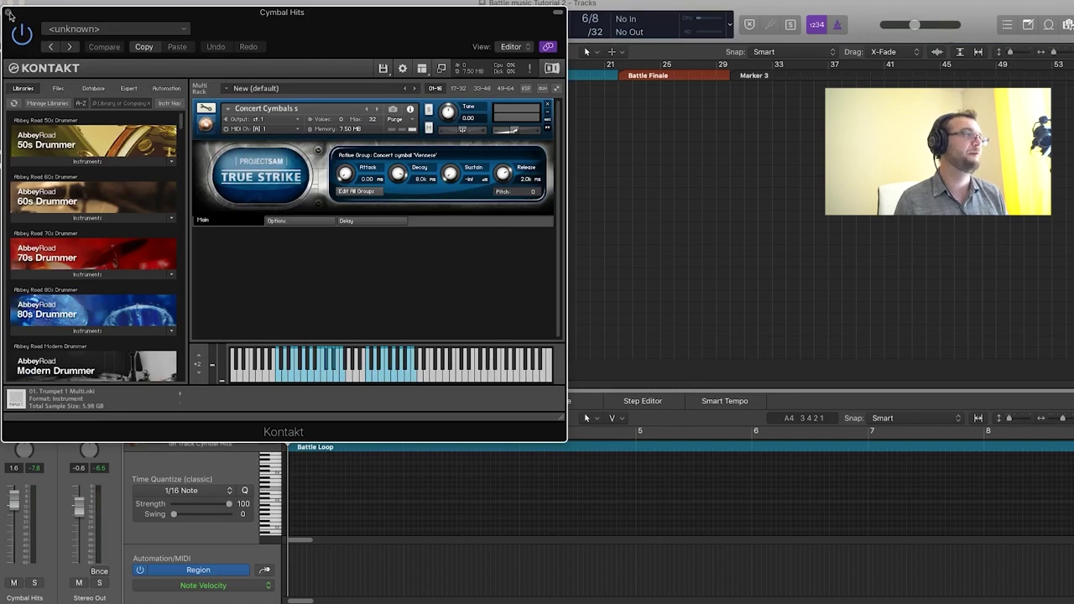
left_click(9, 12)
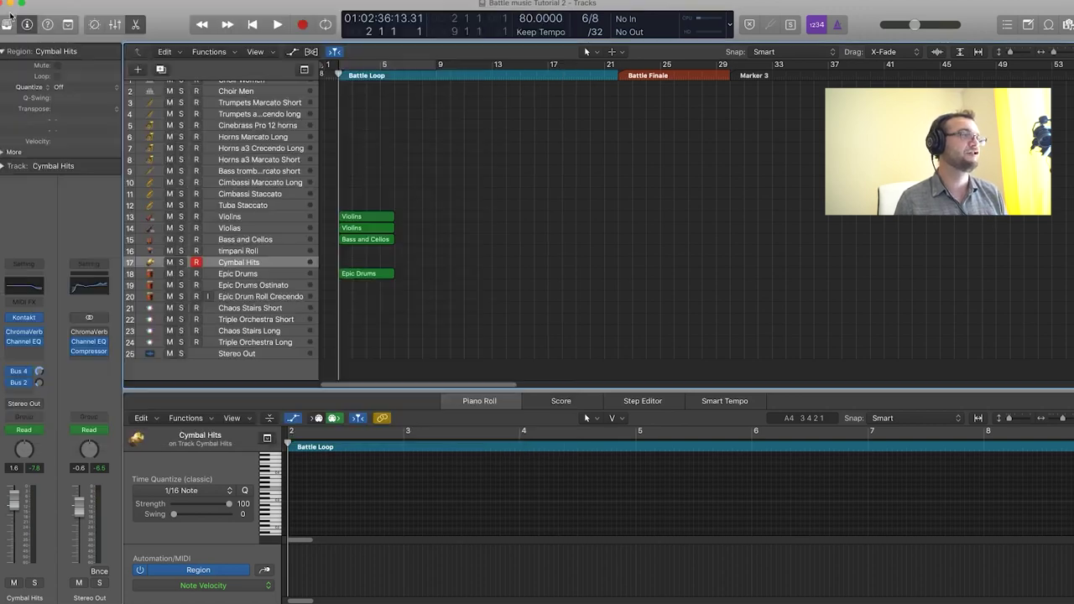
left_click(301, 29)
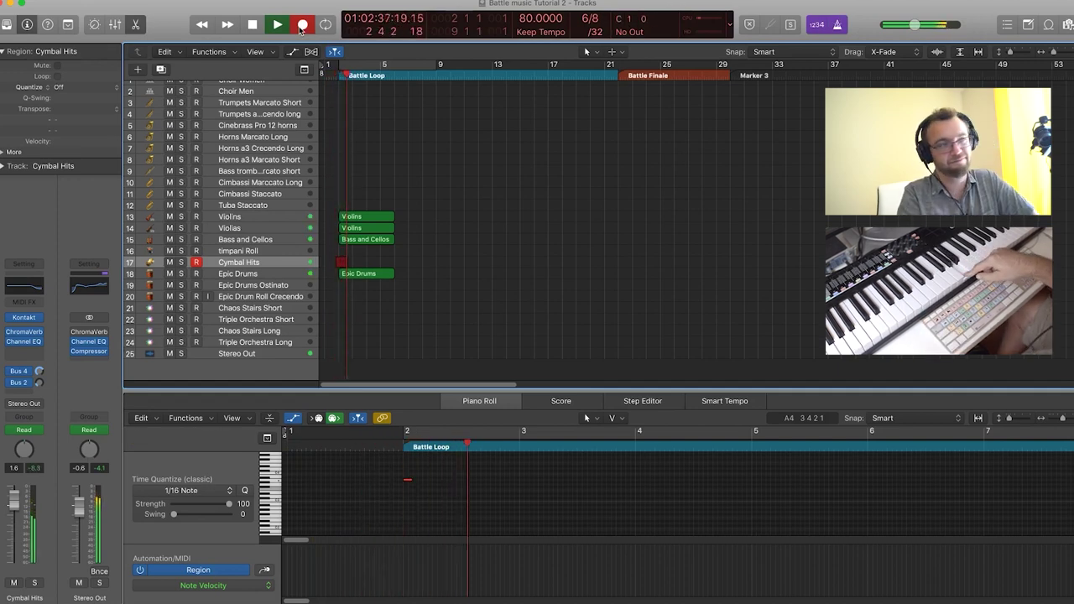
key("space")
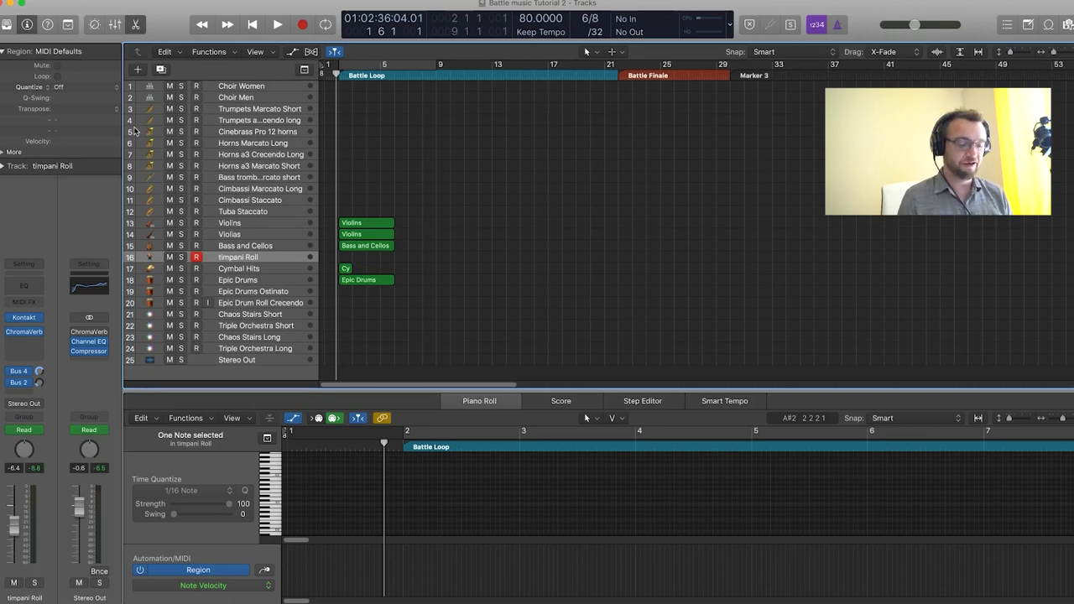
Record a sustained timpani roll leading into the Battle Loop, then select the new percussion regions
key("r")
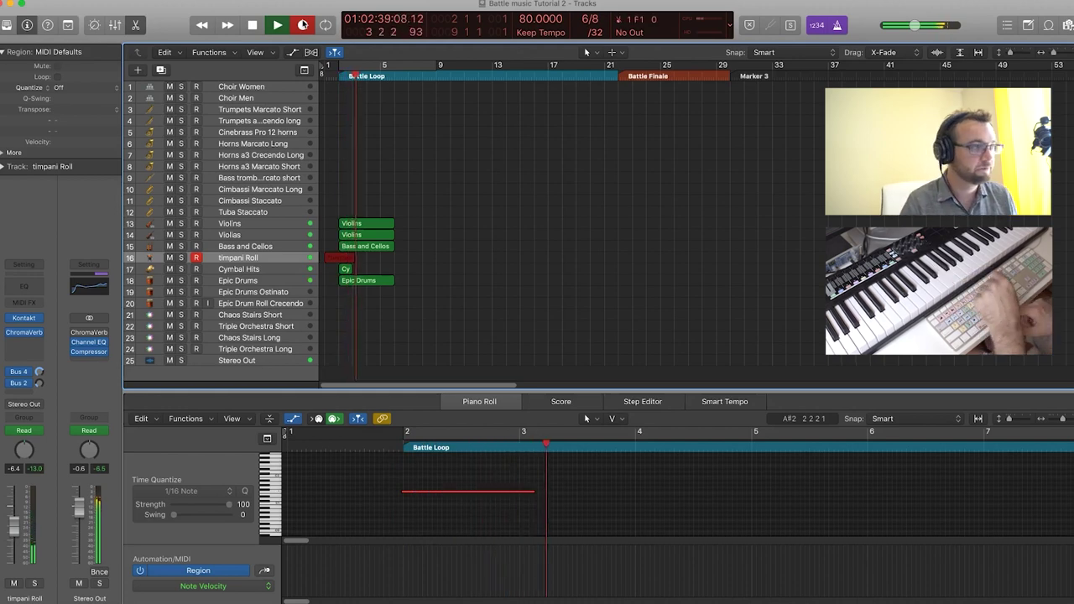
key("space")
left_click(484, 320)
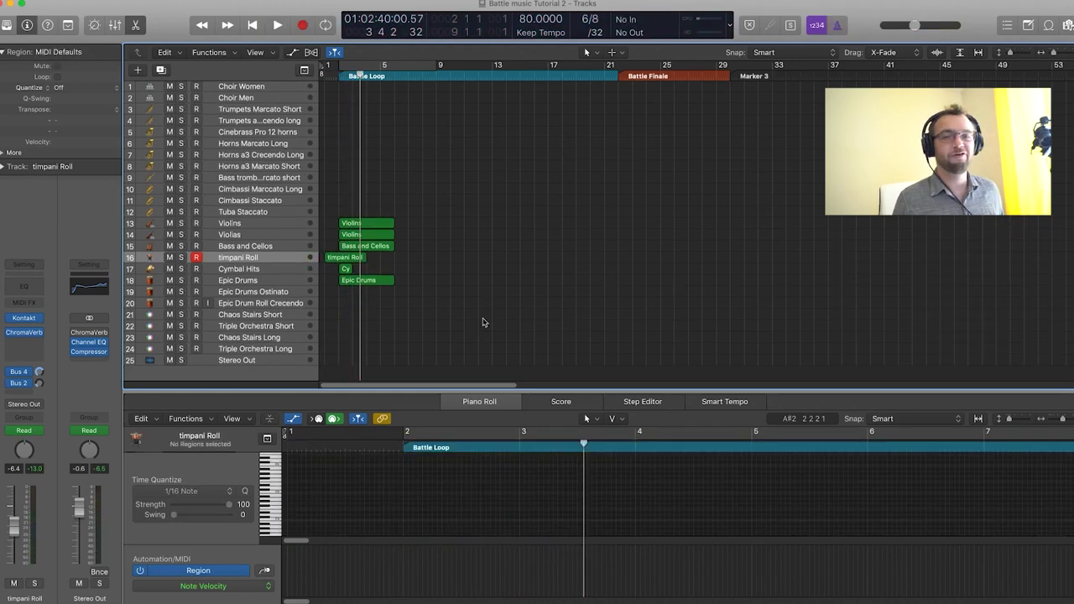
scroll(483, 322, "left", 1)
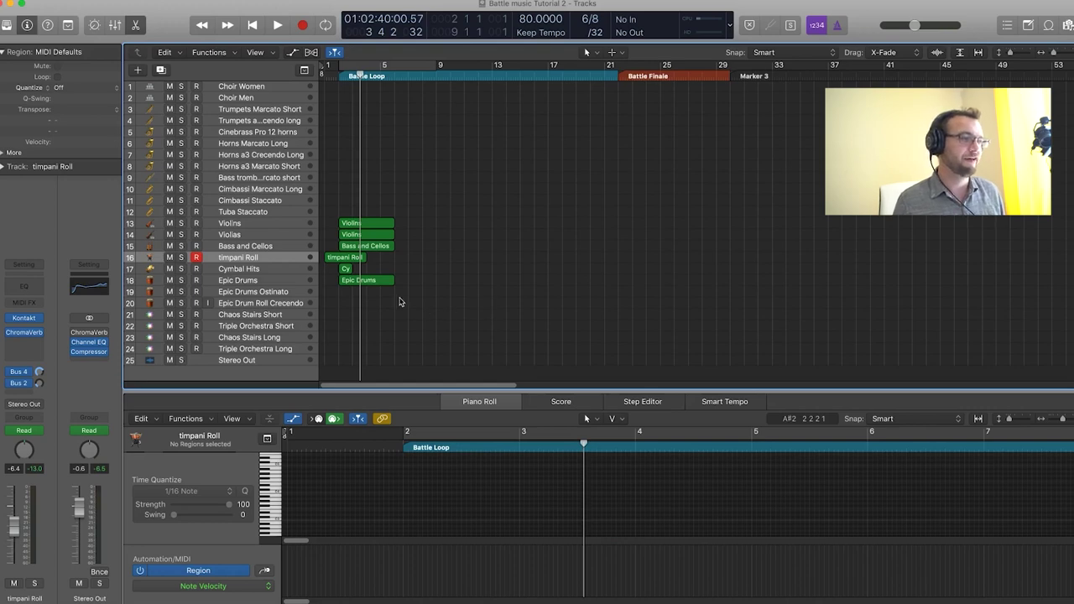
left_click_drag(395, 304, 331, 251)
Colour the new percussion regions yellow
key("alt+c")
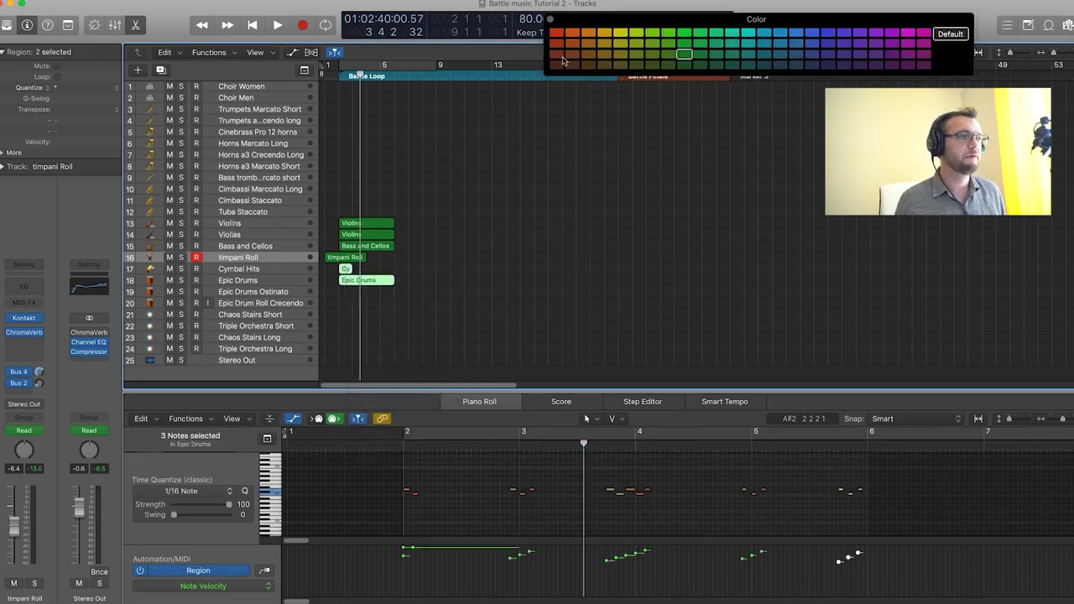
left_click(620, 33)
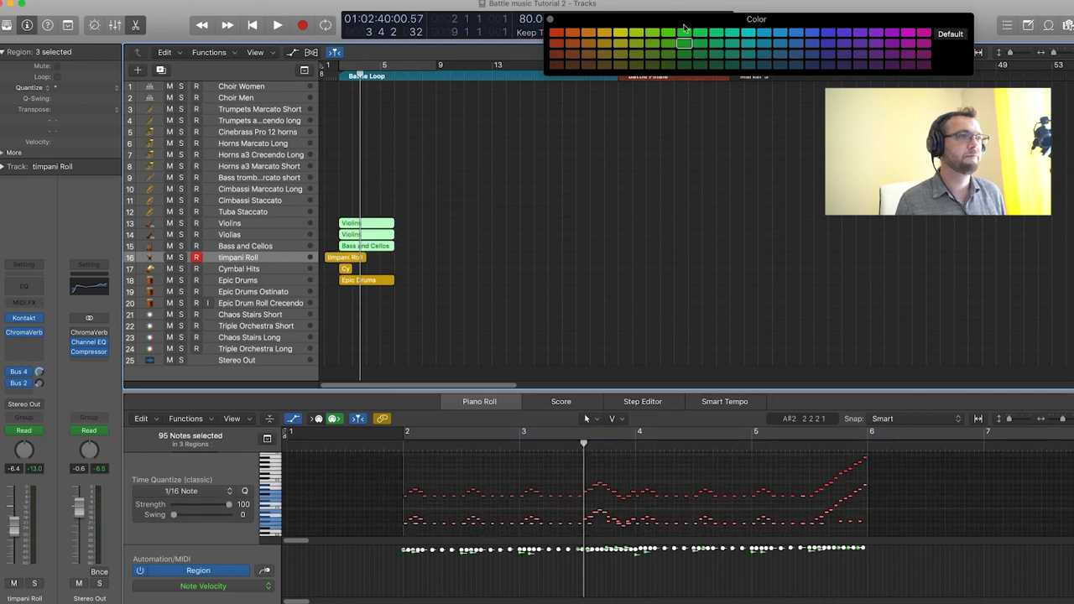
left_click(524, 147)
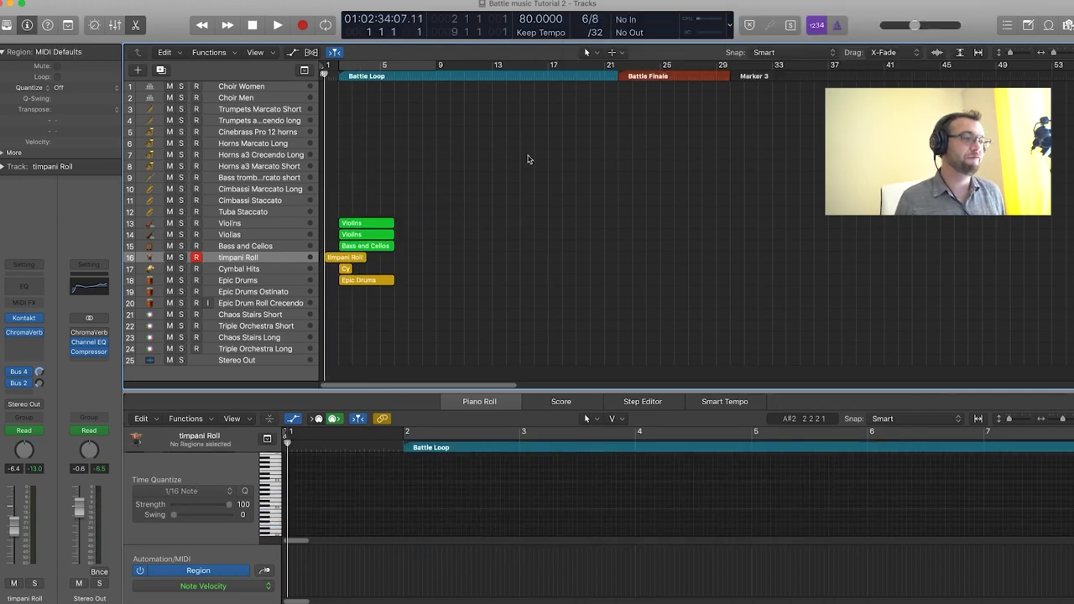
Copy all six Battle Loop regions into a third loop after the second one
left_click_drag(528, 156, 340, 297)
left_click_drag(355, 224, 469, 228)
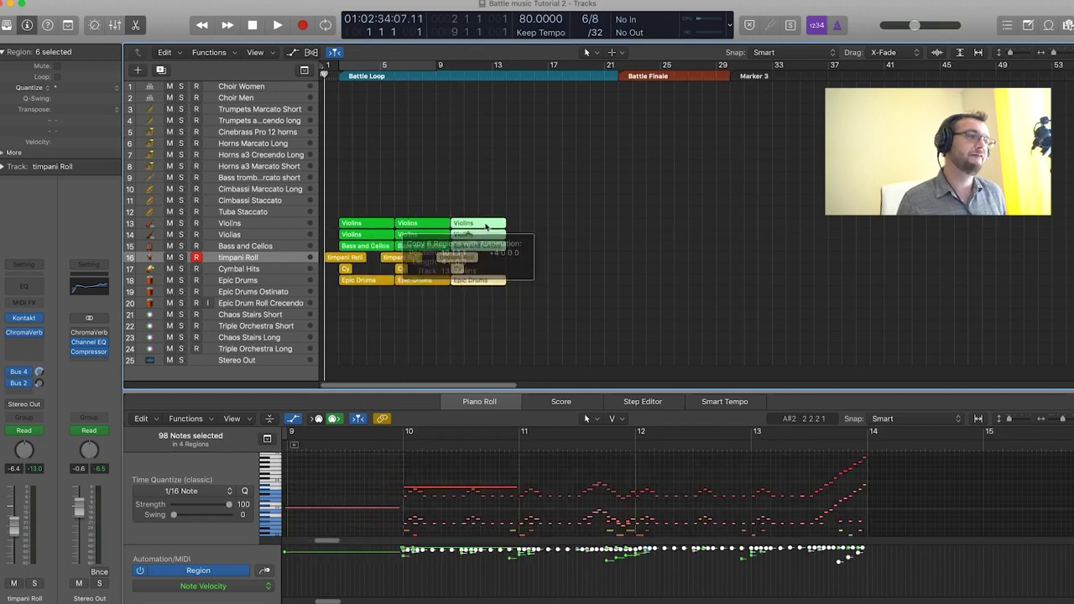
left_click(553, 226)
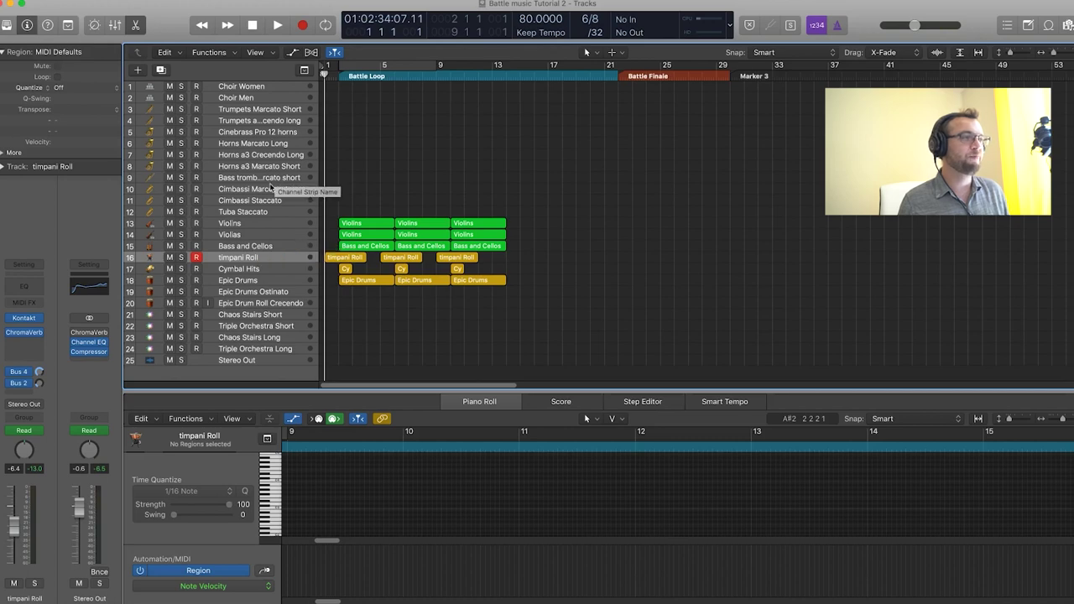
left_click(263, 178)
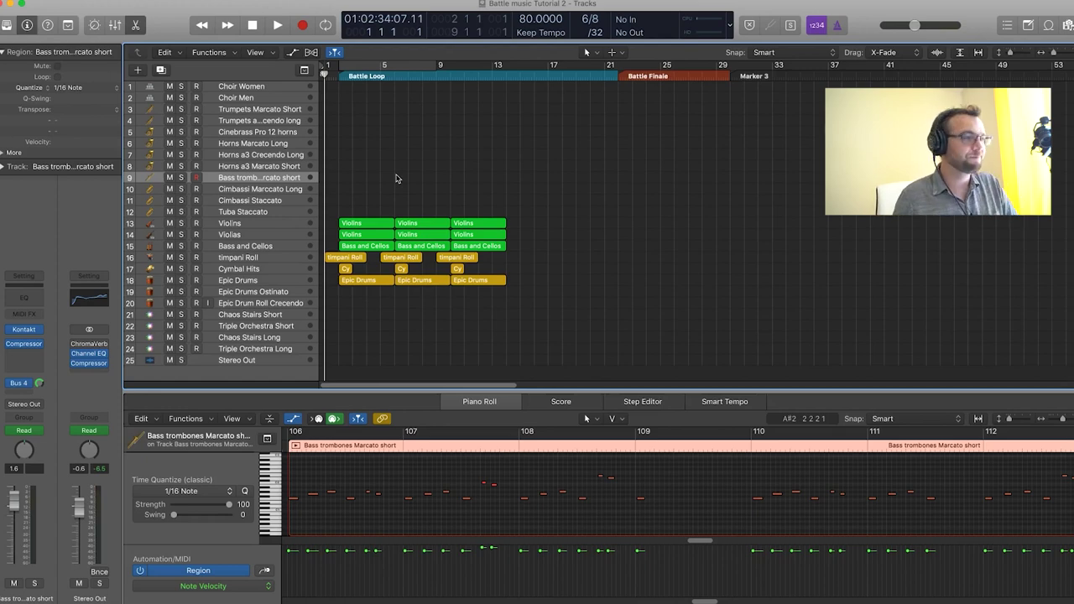
Check the bass trombone Kontakt patch, record-arm the Bass trombones Marcato short track, and start recording
left_click(23, 329)
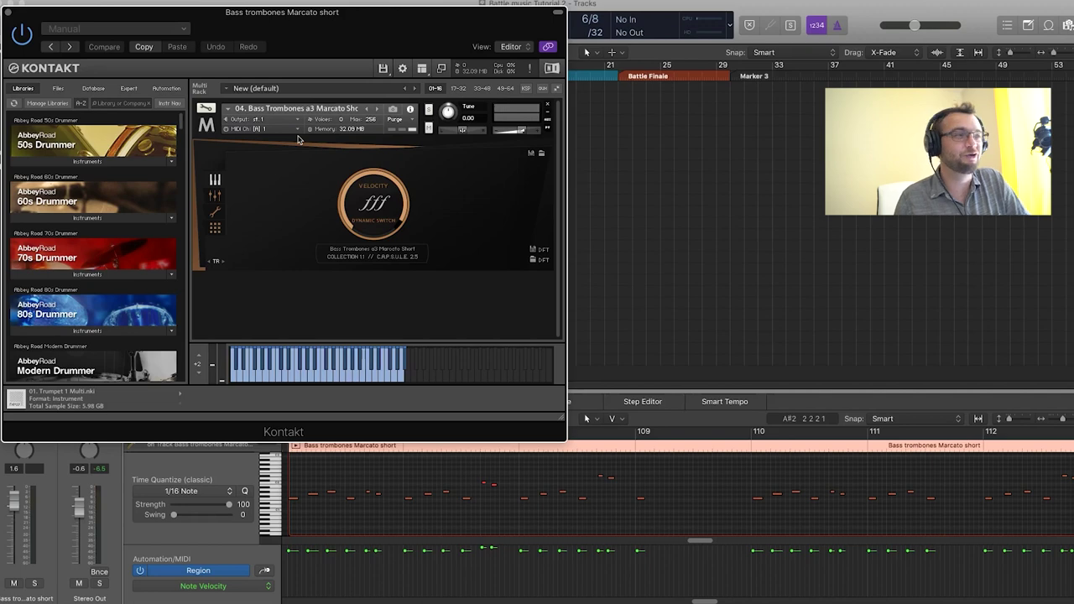
left_click(8, 15)
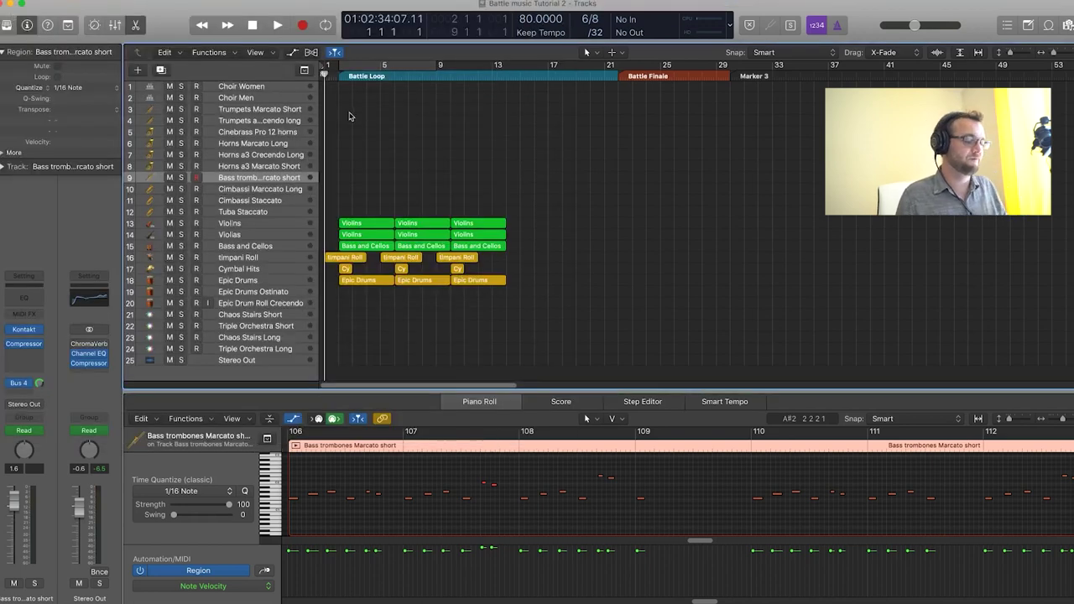
left_click(394, 180)
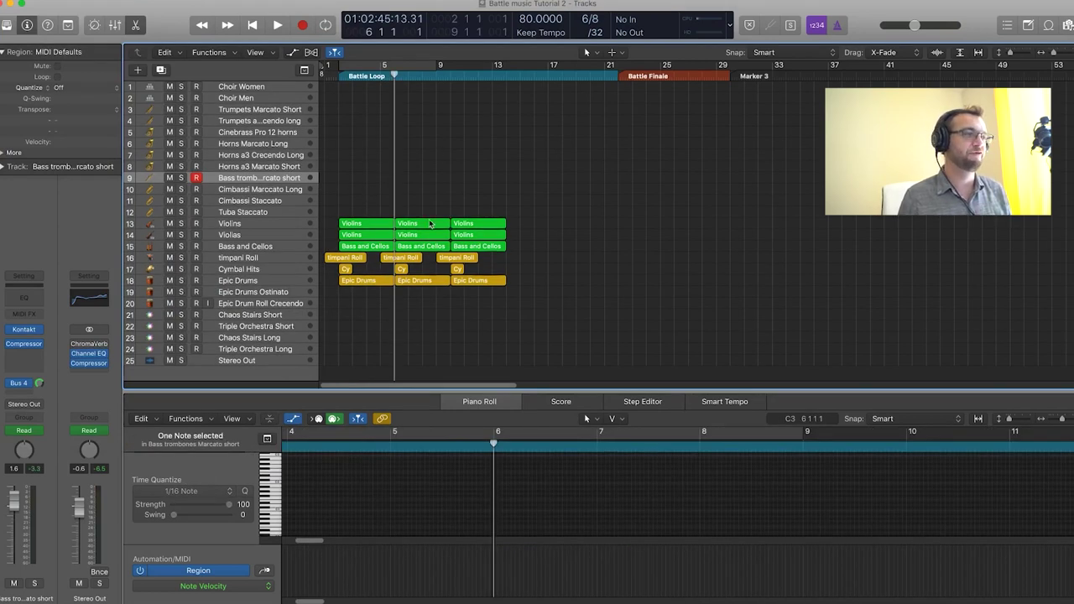
left_click(303, 24)
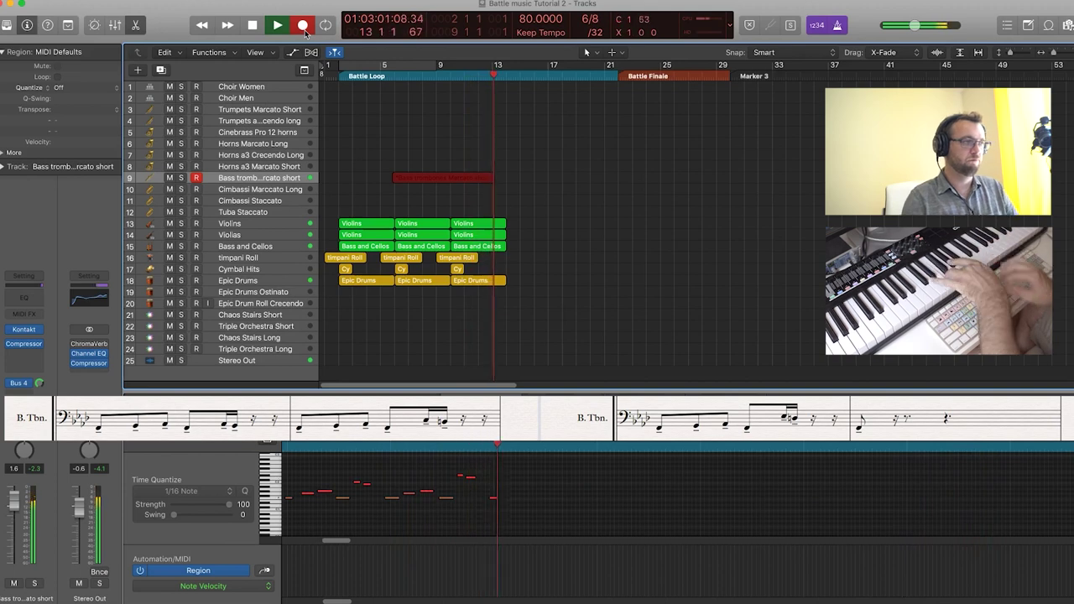
Stop the bass trombone take and return the playhead to the Battle Loop marker
key("space")
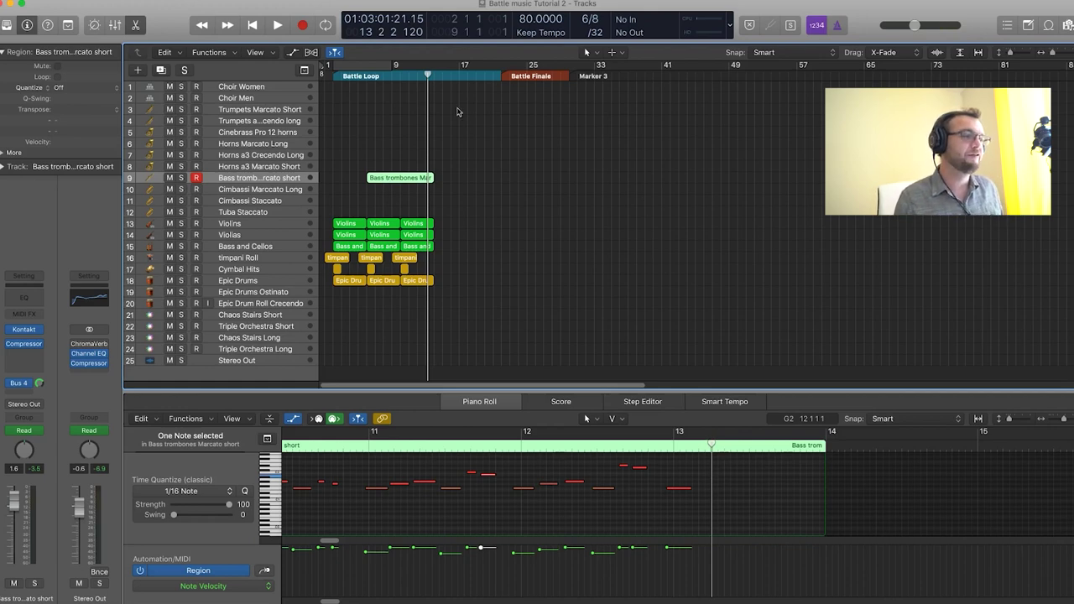
scroll(427, 482, "left", 5)
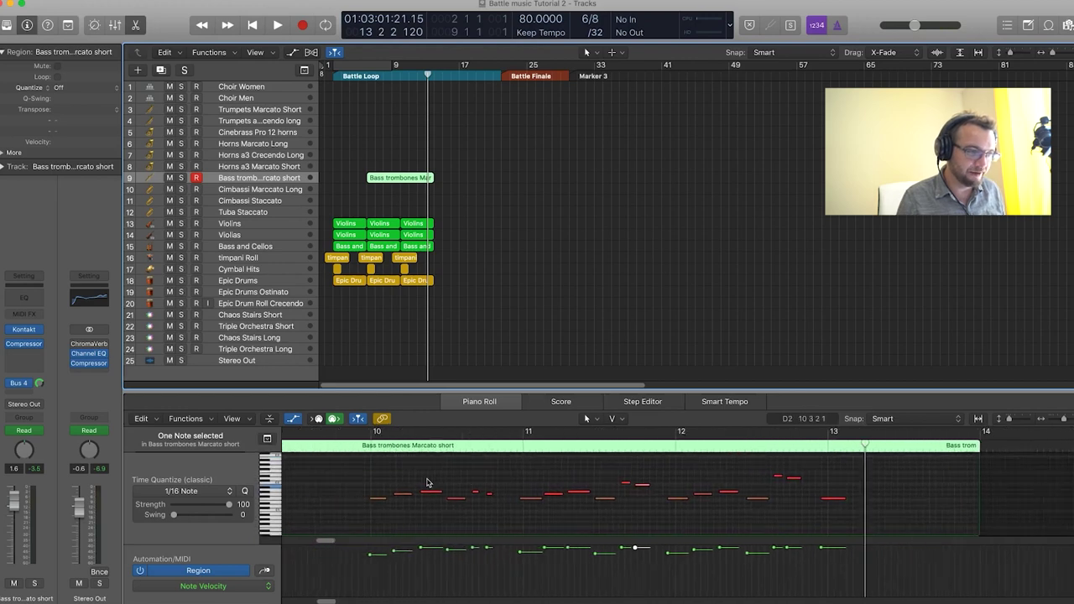
left_click(356, 75)
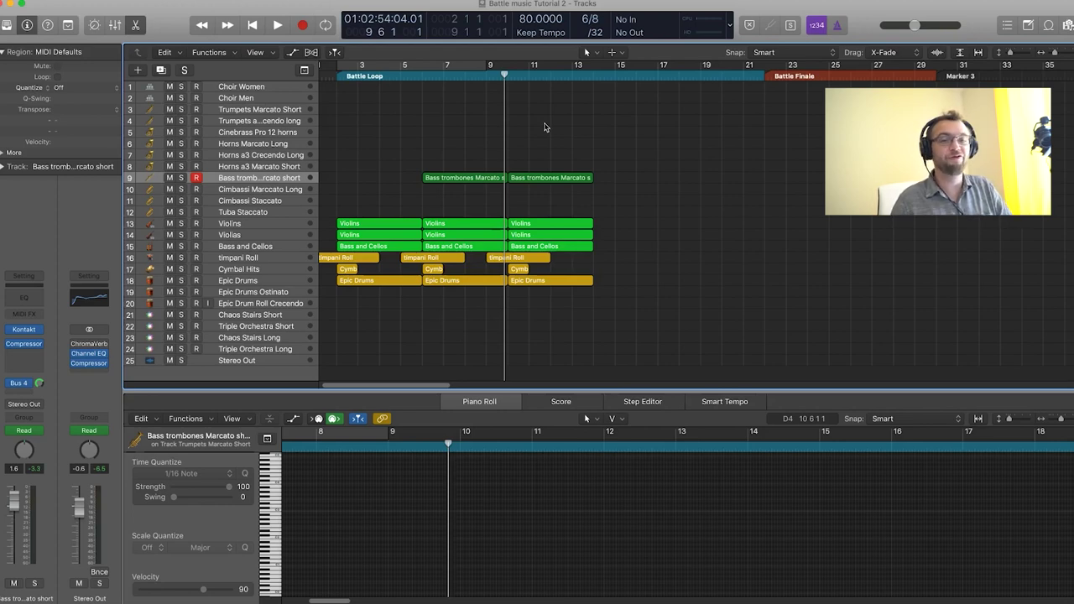
Copy the second bass trombone region onto Trumpets Marcato Short at bar 9 and select its 19 notes
left_click(547, 179)
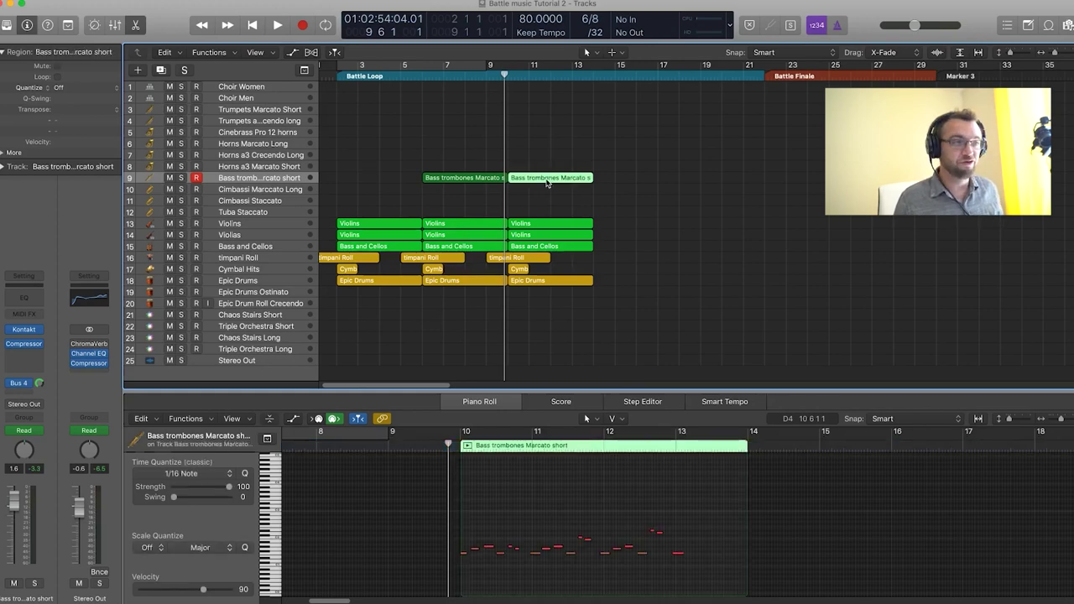
left_click_drag(546, 182, 552, 110)
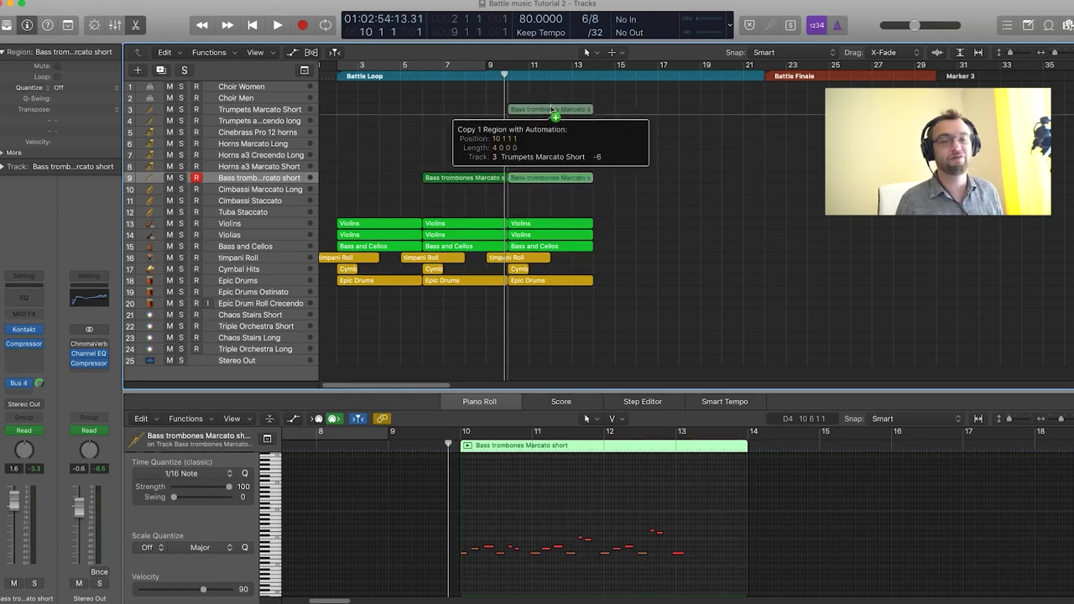
left_click_drag(553, 110, 552, 110)
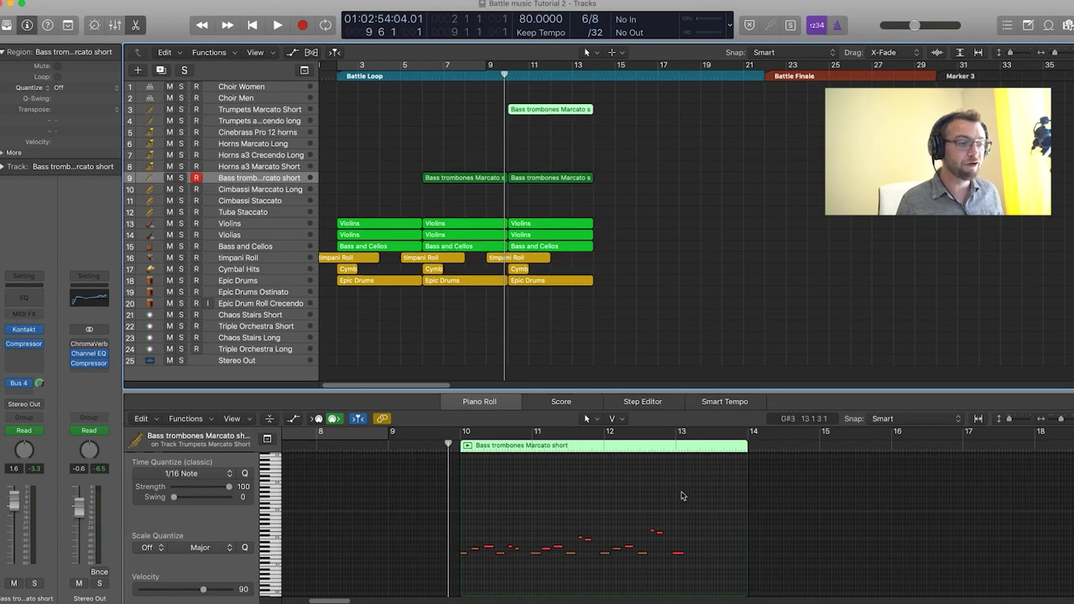
left_click(719, 489)
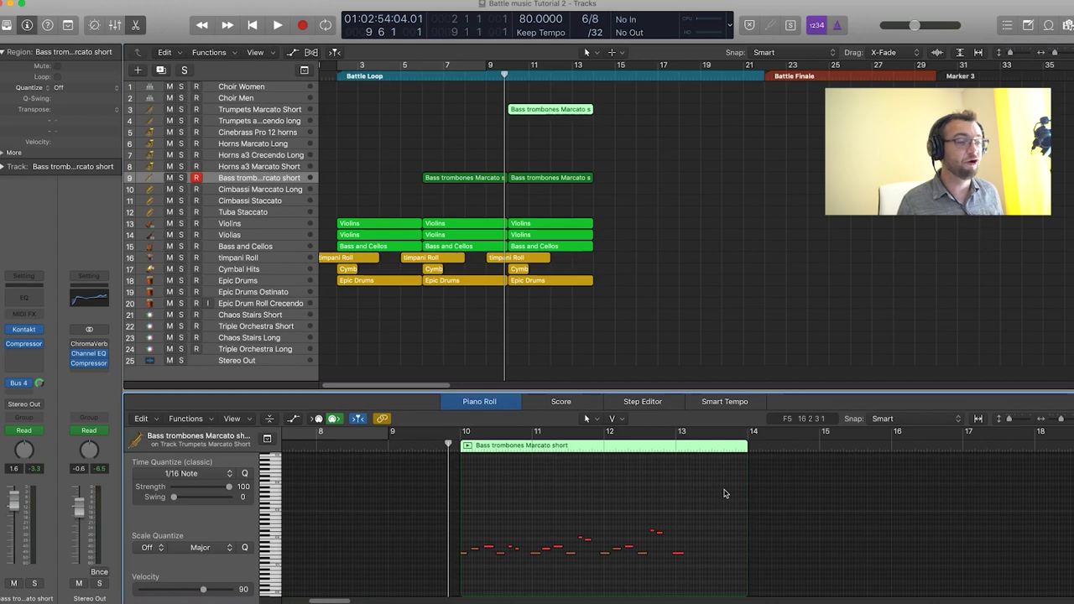
left_click_drag(725, 493, 458, 558)
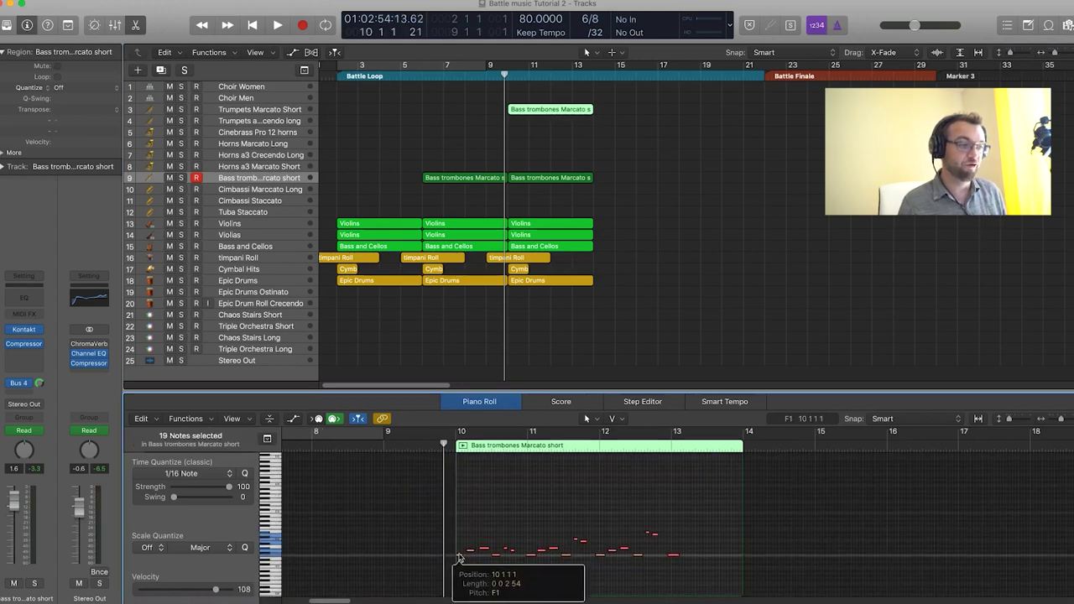
Raise the 19 copied trumpet notes two octaves, from F1 to F3 (+24 semitones)
left_click_drag(458, 557, 458, 501)
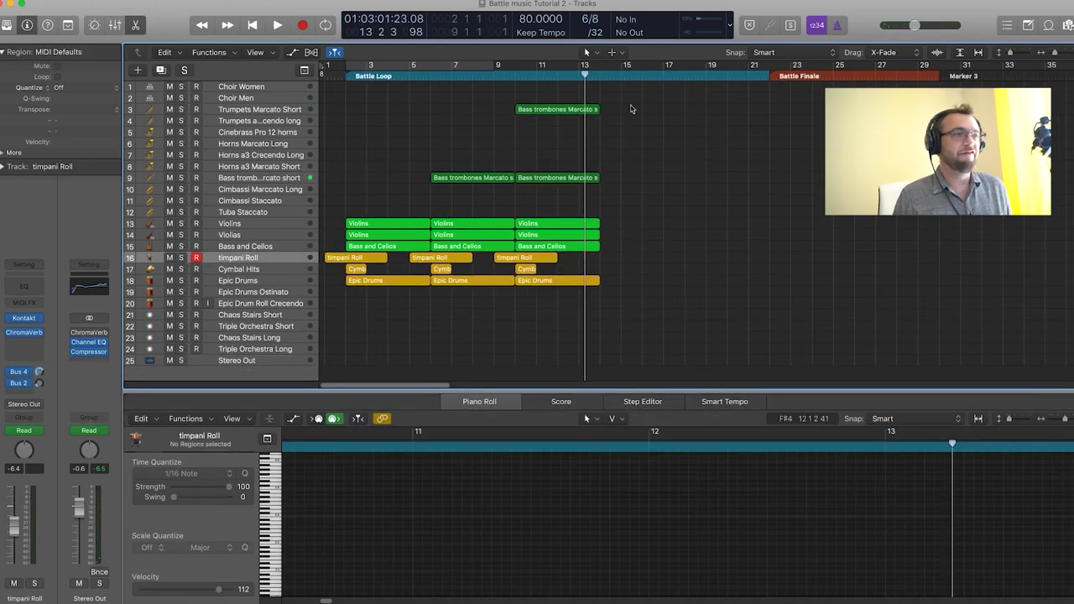
left_click_drag(650, 96, 470, 179)
Colour the three brass regions red
right_click(467, 176)
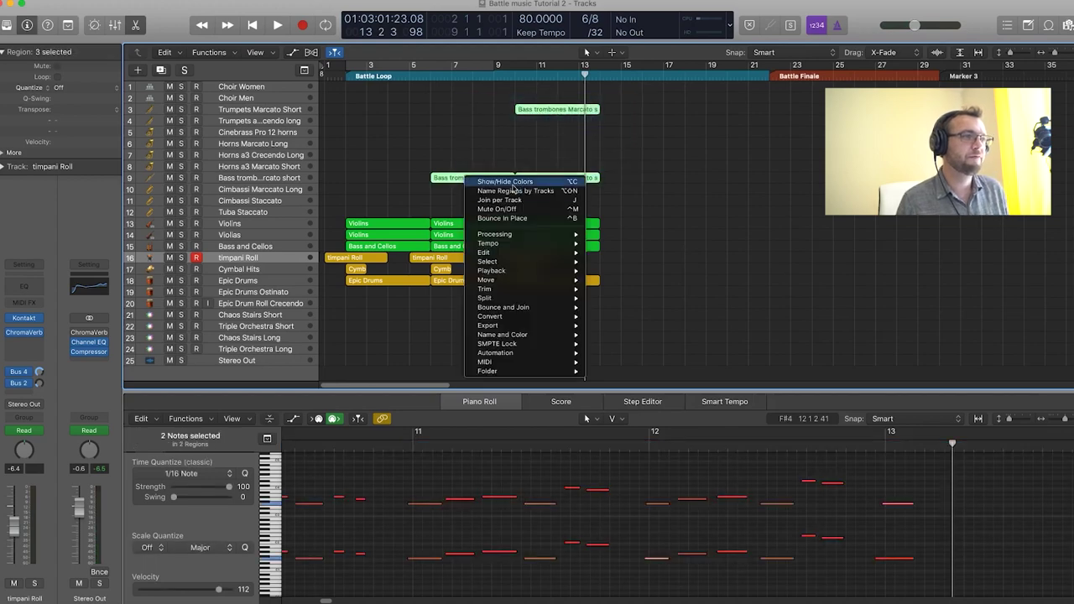
left_click(504, 252)
left_click(556, 34)
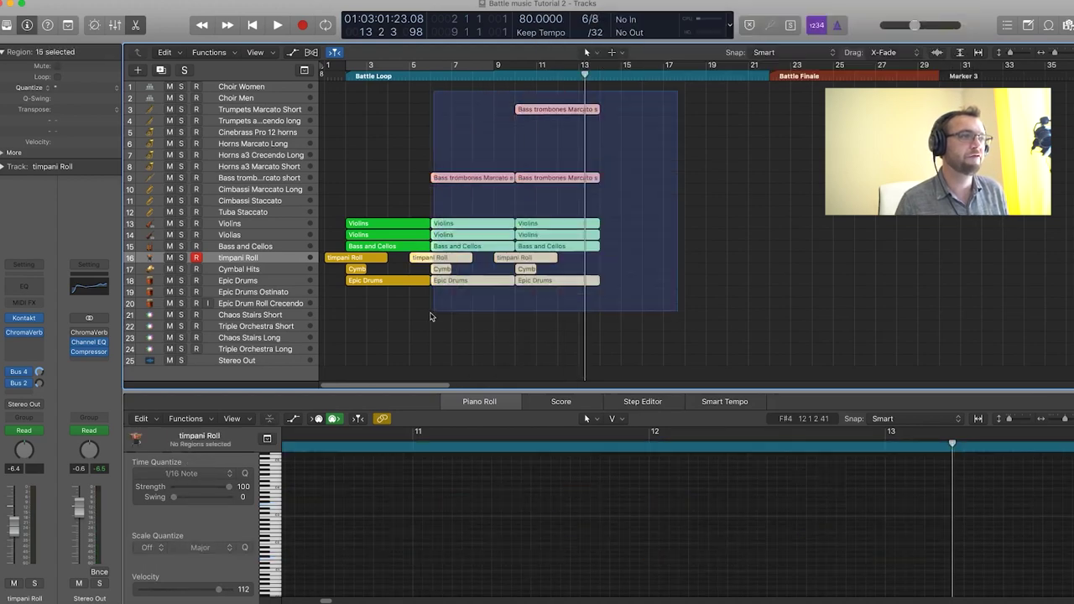
Name the selected brass regions after their tracks
left_click_drag(430, 316, 433, 312)
right_click(461, 240)
left_click(503, 254)
left_click(638, 109)
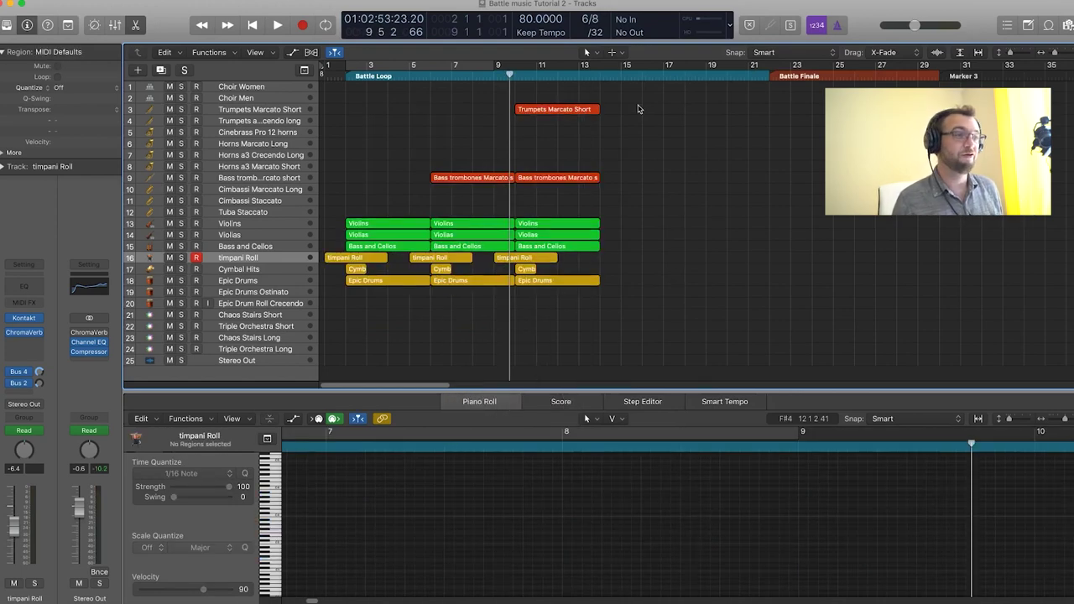
Copy the six trumpet, trombone, string and timpani regions into the next loop, extending to bar 17
left_click_drag(638, 109, 608, 141)
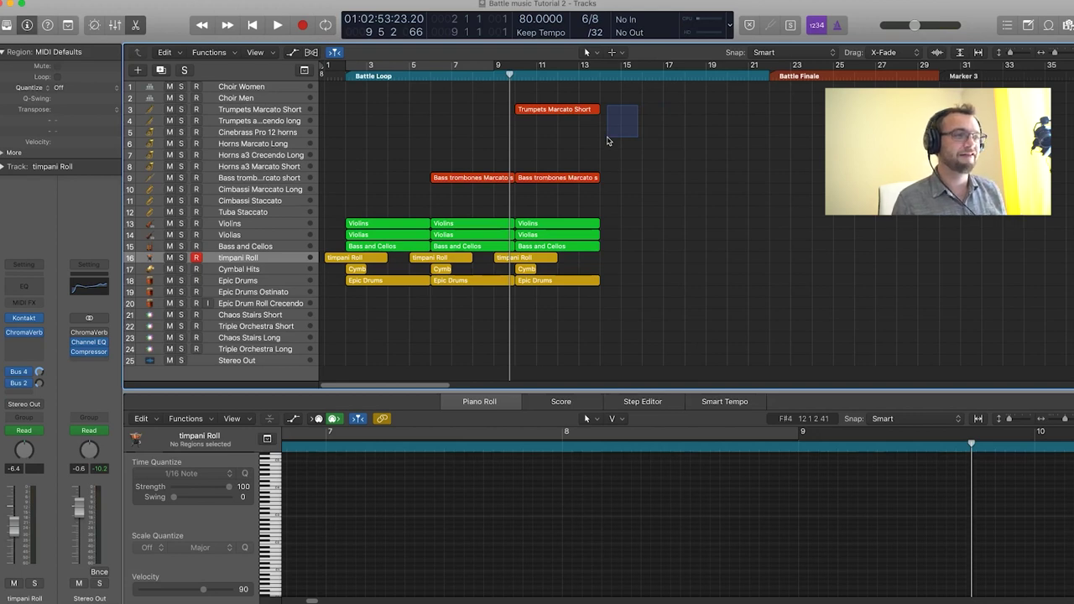
left_click_drag(608, 141, 544, 264)
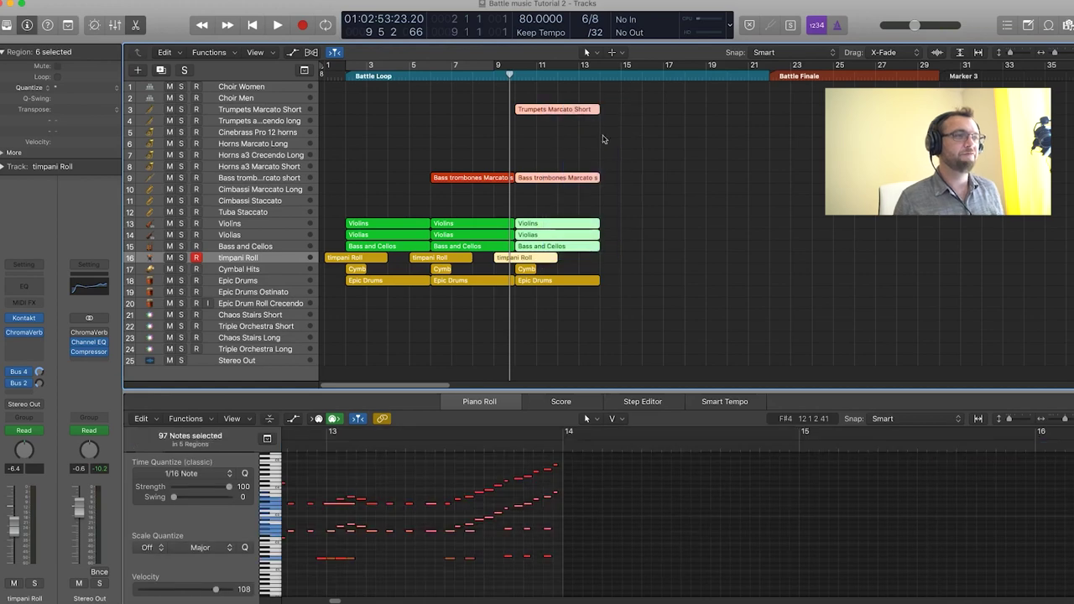
left_click_drag(553, 110, 638, 111)
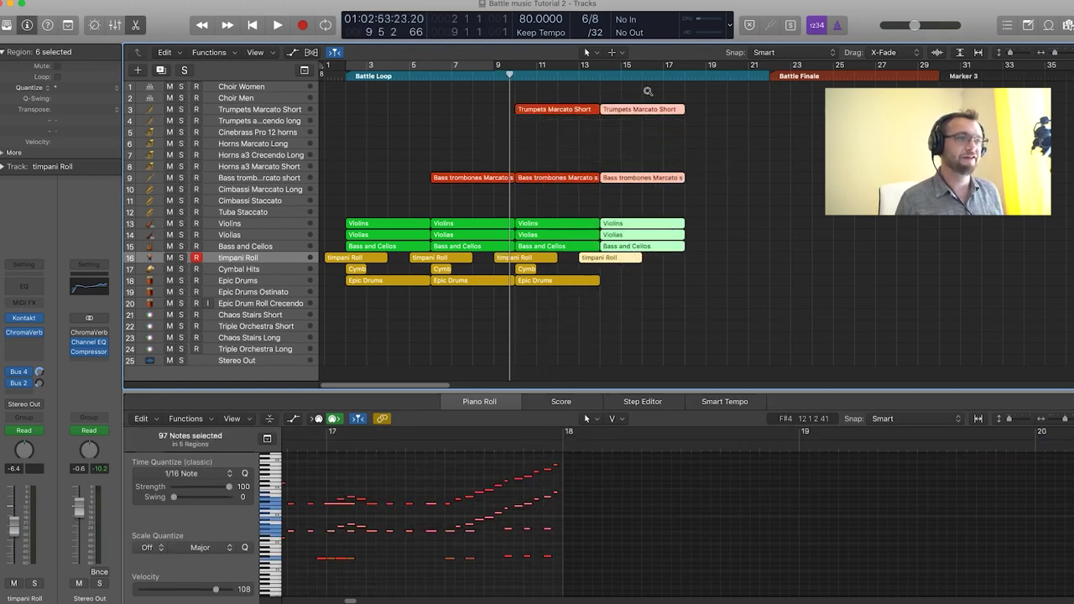
left_click_drag(748, 100, 622, 249)
Select all 228 notes of the final loop and transpose them up three semitones, F2 to G#2
left_click_drag(420, 567, 421, 567)
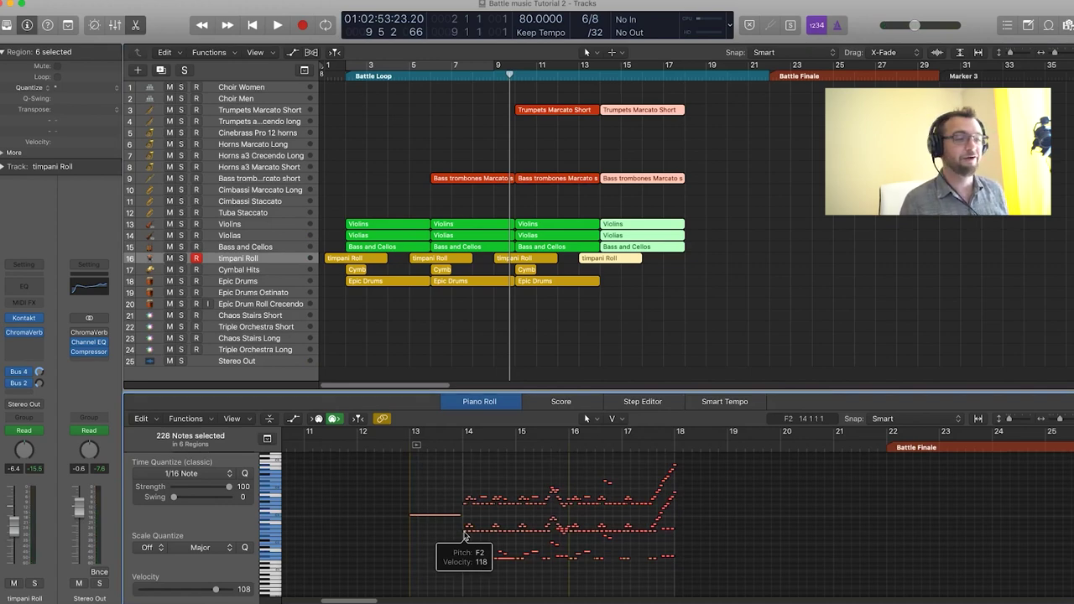
left_click(464, 535)
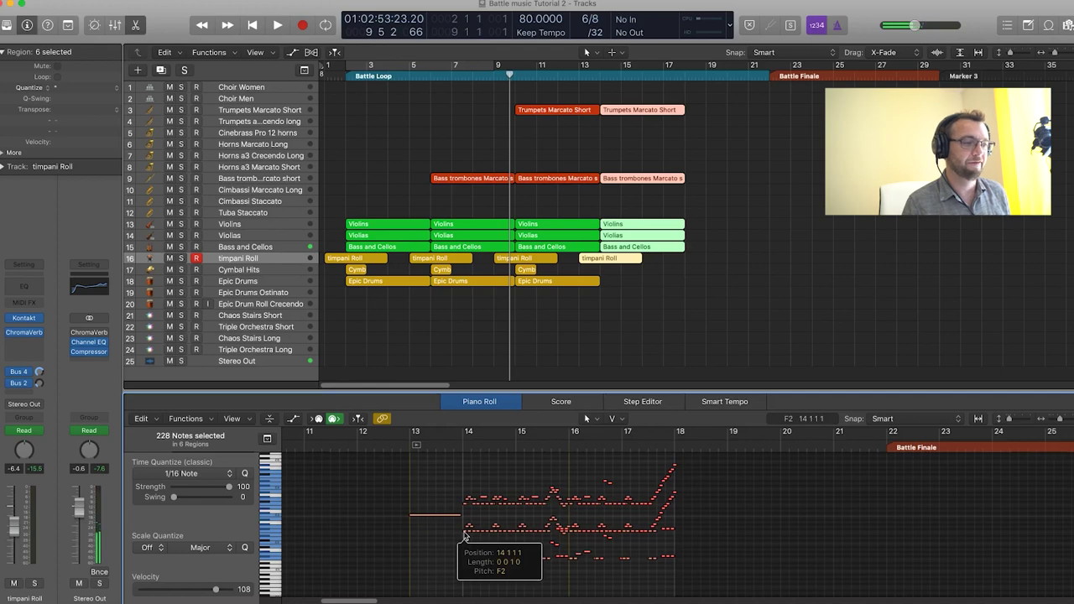
left_click_drag(465, 535, 466, 527)
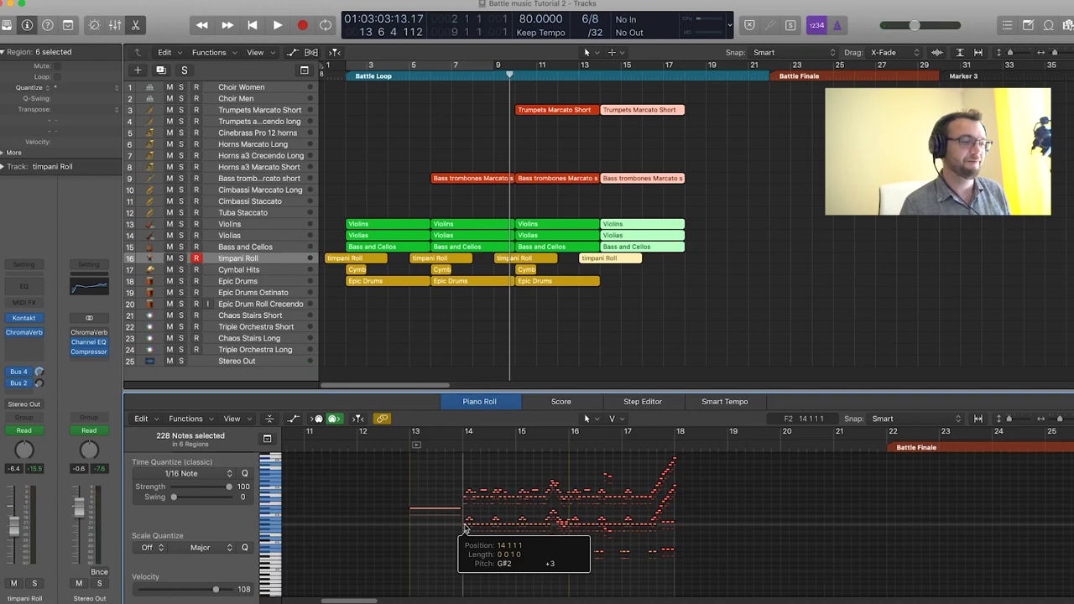
left_click_drag(465, 528, 466, 528)
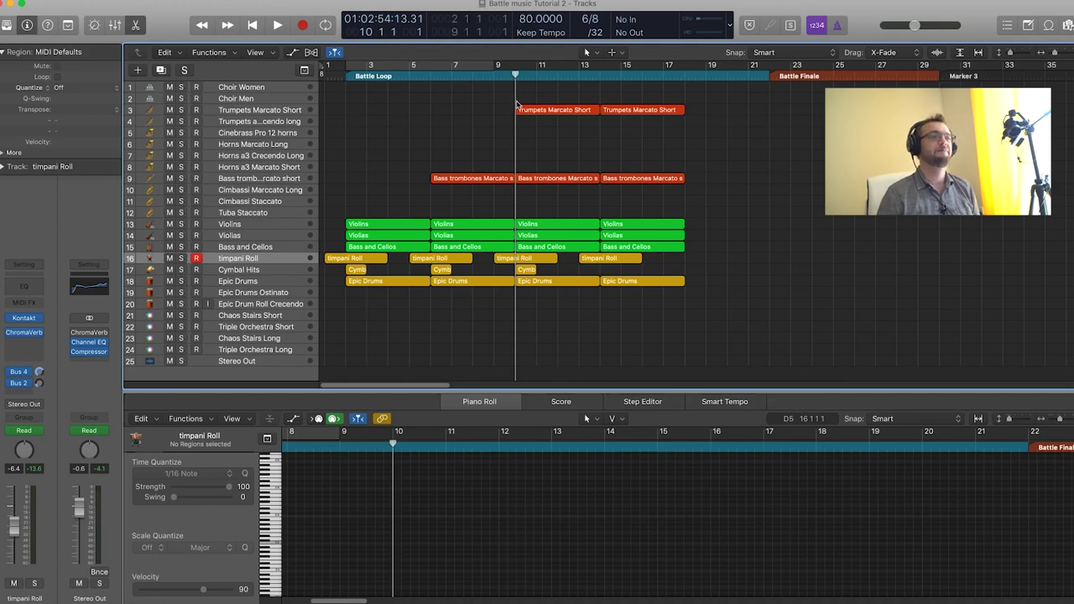
key("space")
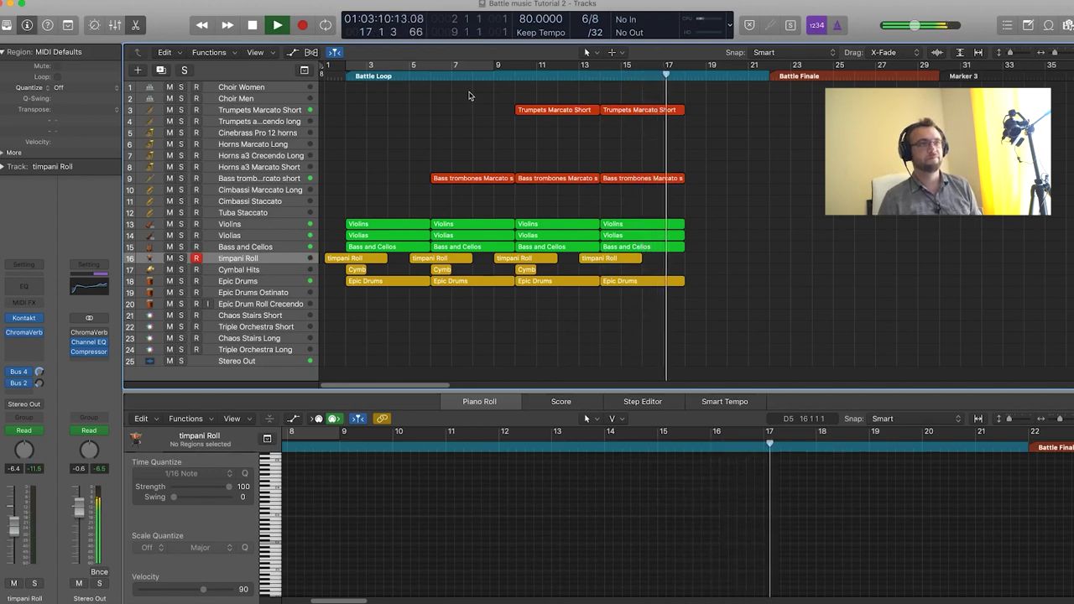
key("space")
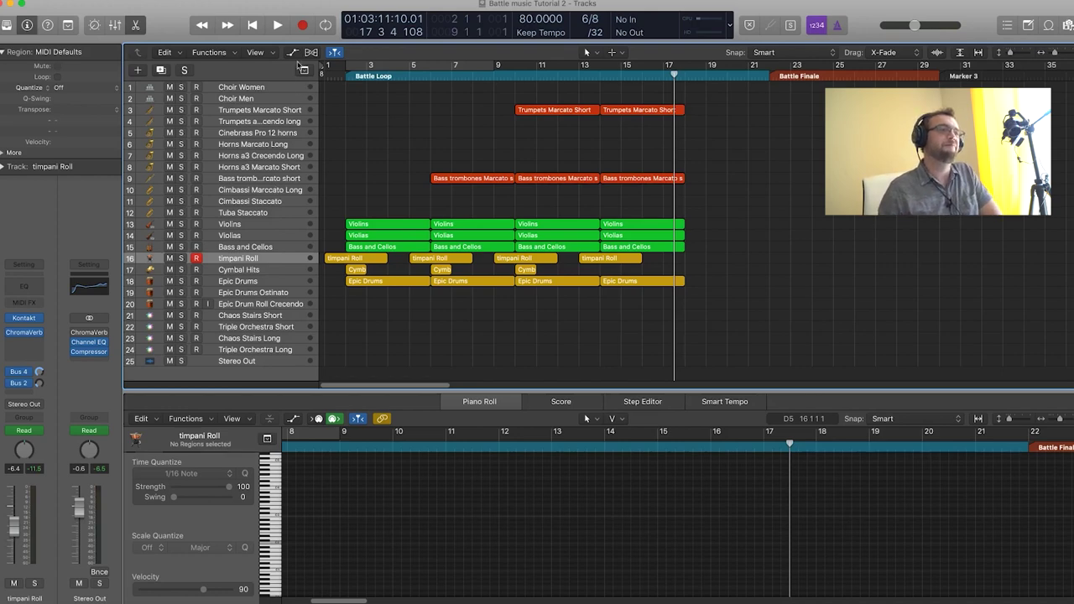
left_click(597, 85)
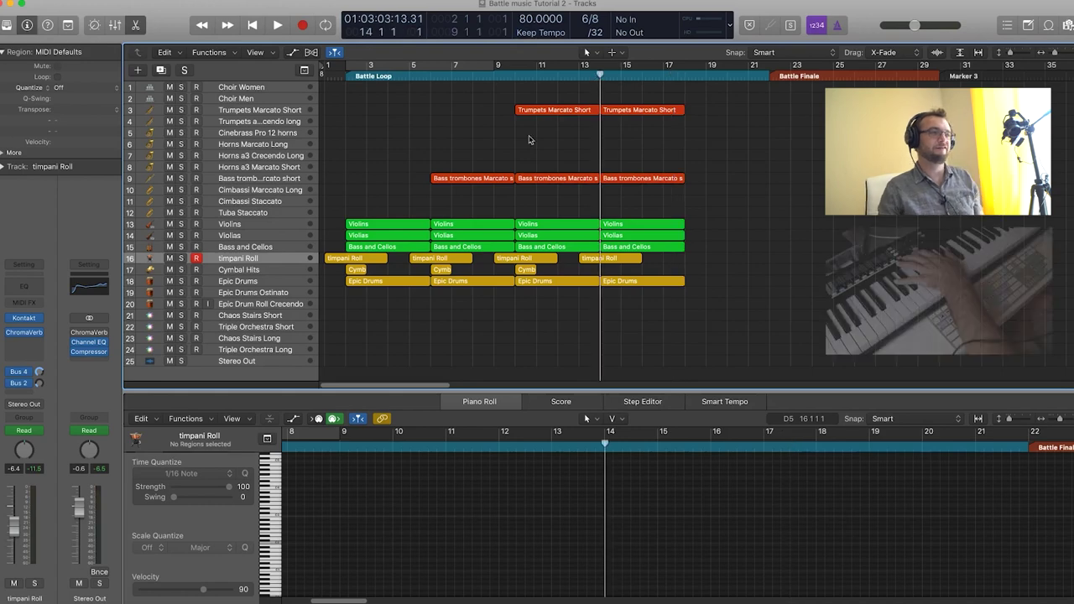
Select the Cimbassi Marccato Long track and start recording the final bass note
left_click(254, 192)
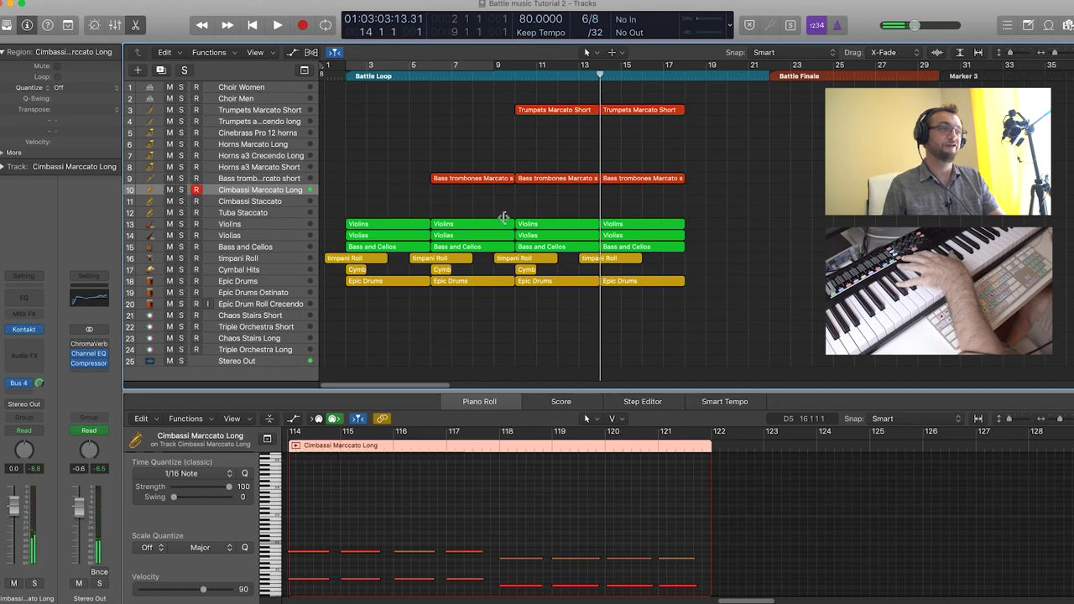
left_click(304, 27)
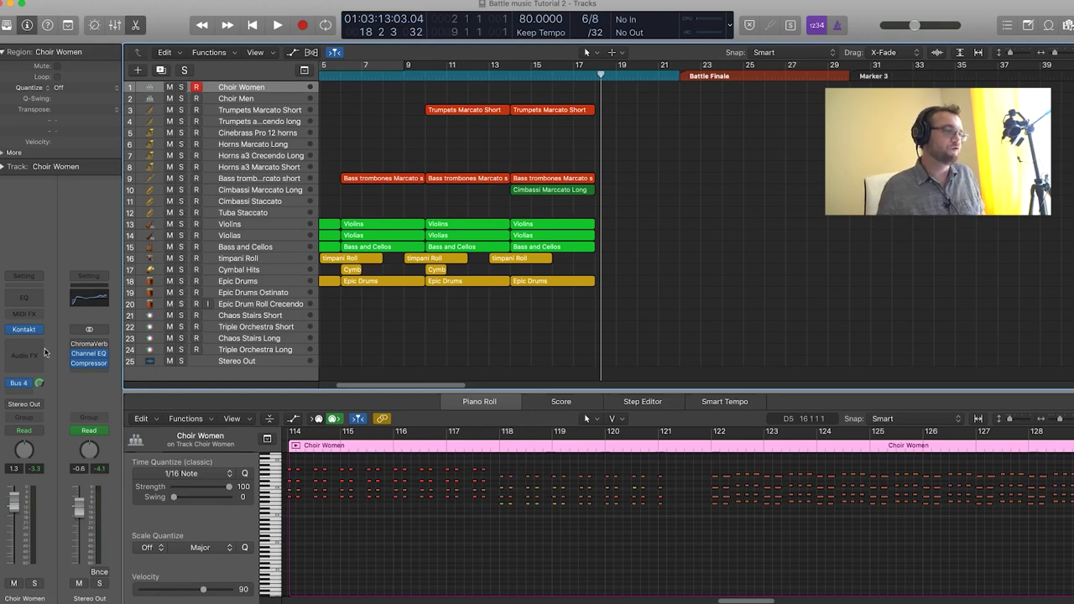
Open the Choir Women Kontakt instrument, then close its window with Cmd+W to return to Tracks
left_click(24, 330)
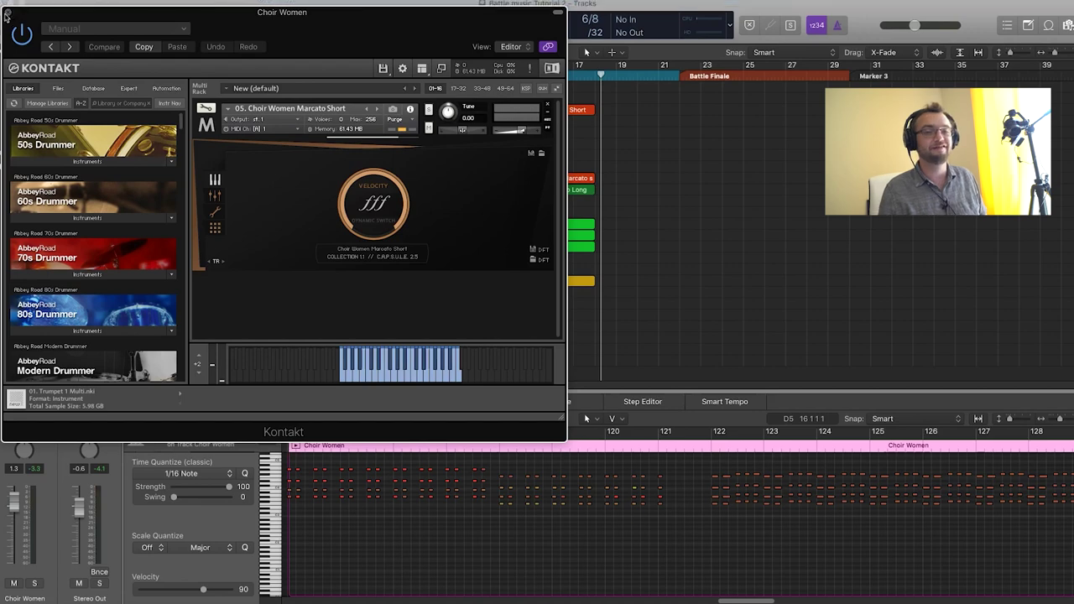
key("super+w")
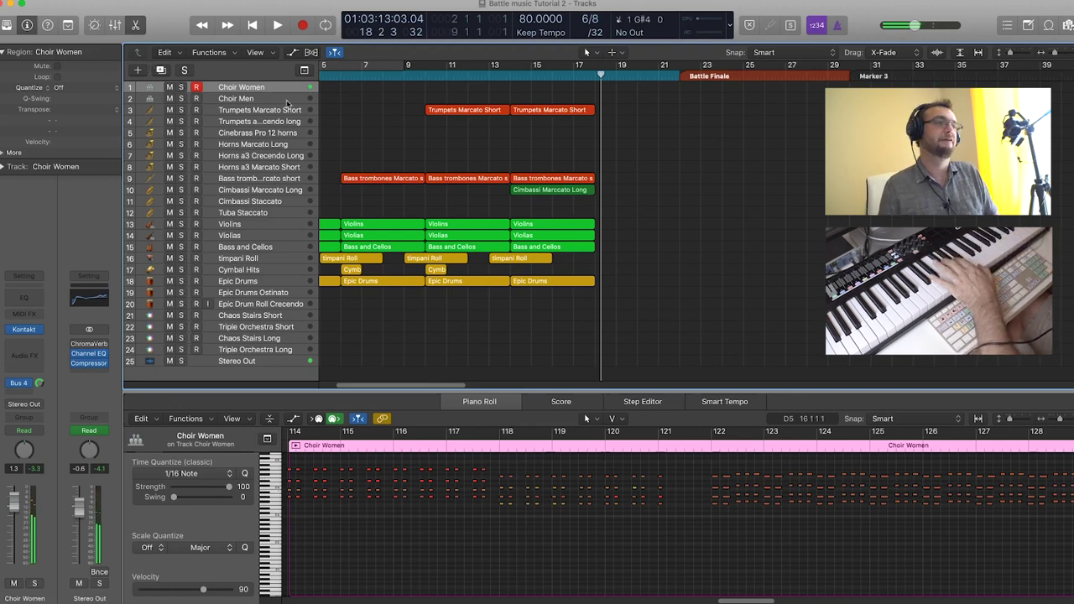
Record repeated staccato choir chords on Choir Women starting from bar 14
left_click(510, 77)
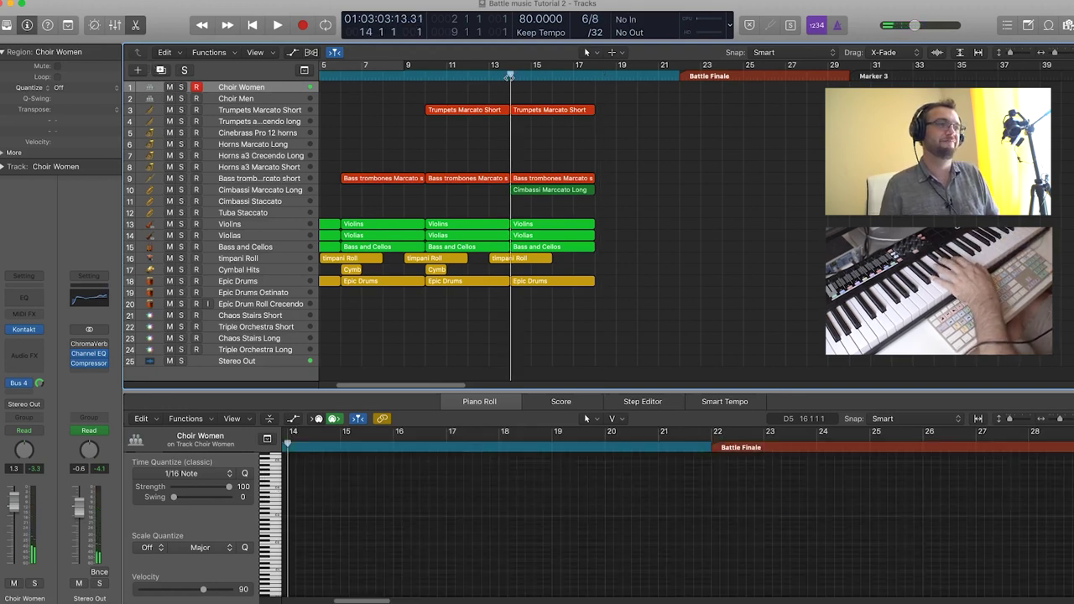
left_click(308, 27)
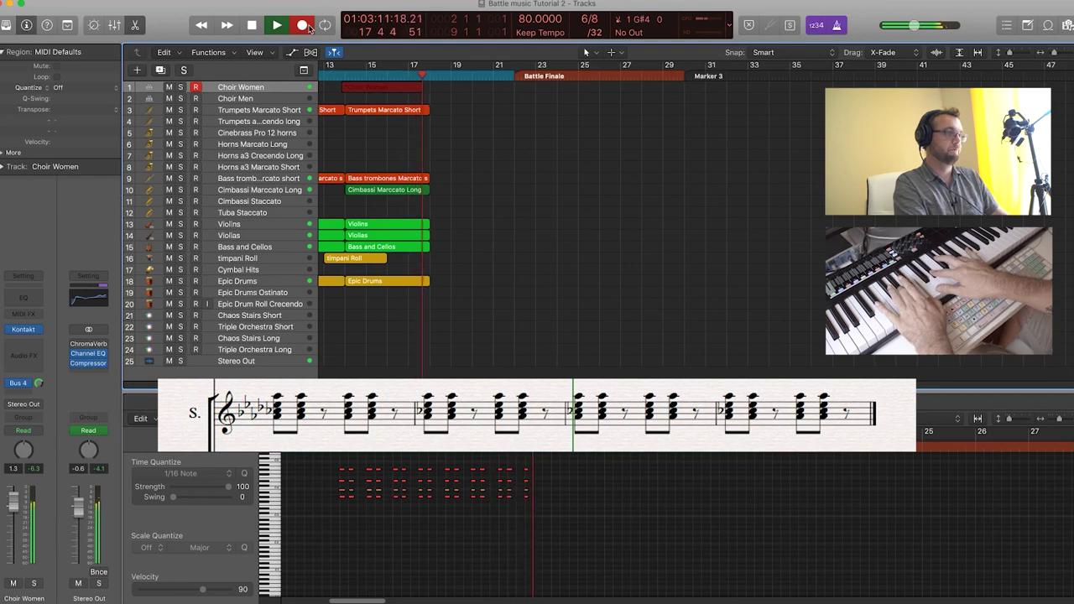
key("space")
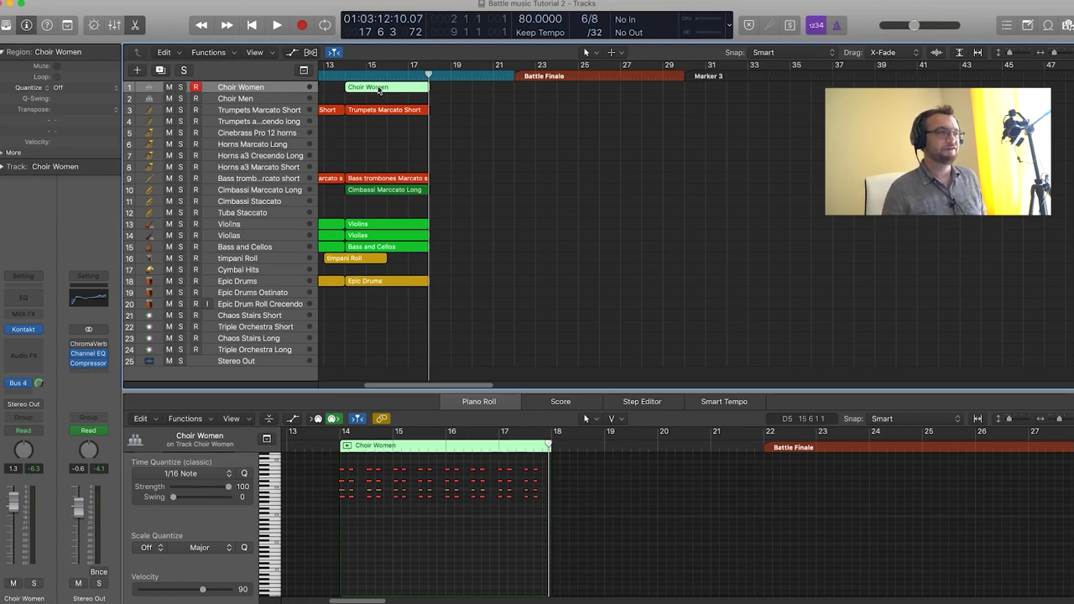
Option-drag a copy of the choir region onto Choir Men and lower its notes ten semitones
left_click_drag(379, 90, 377, 99)
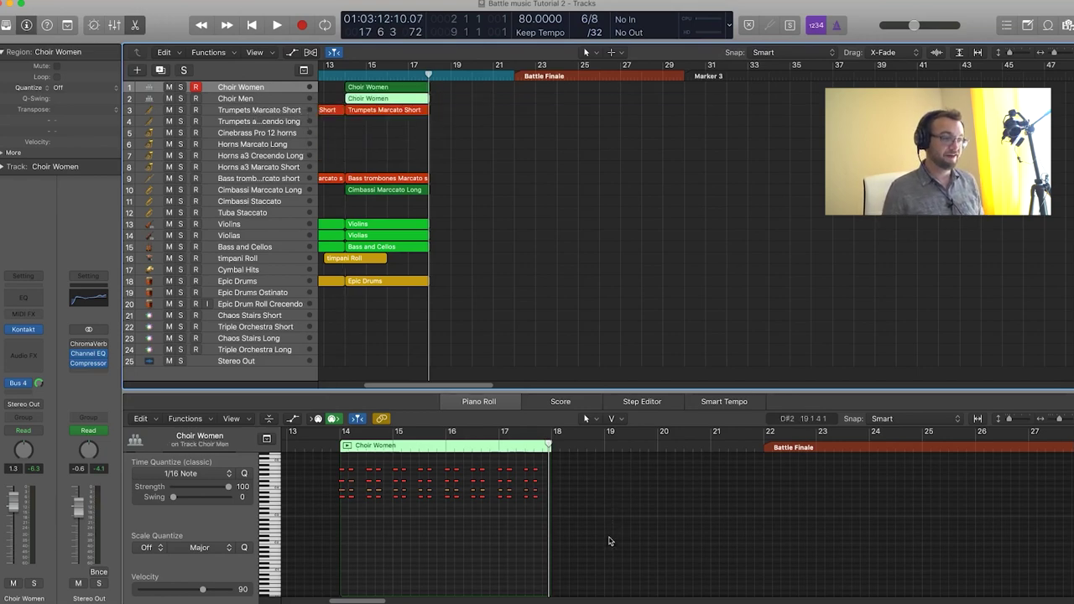
left_click_drag(604, 545, 311, 450)
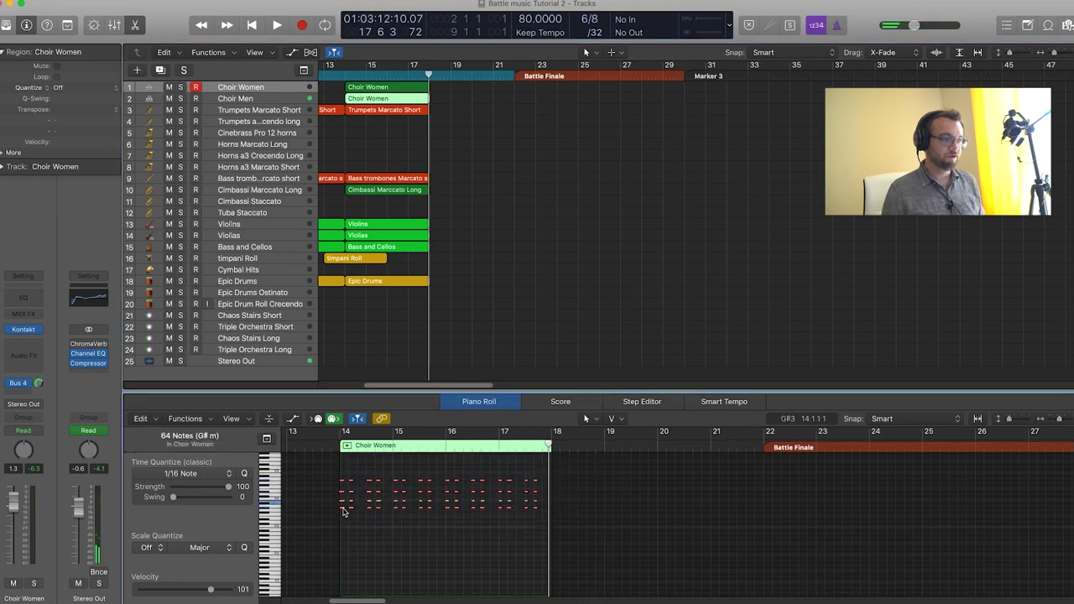
mouse_move(342, 512)
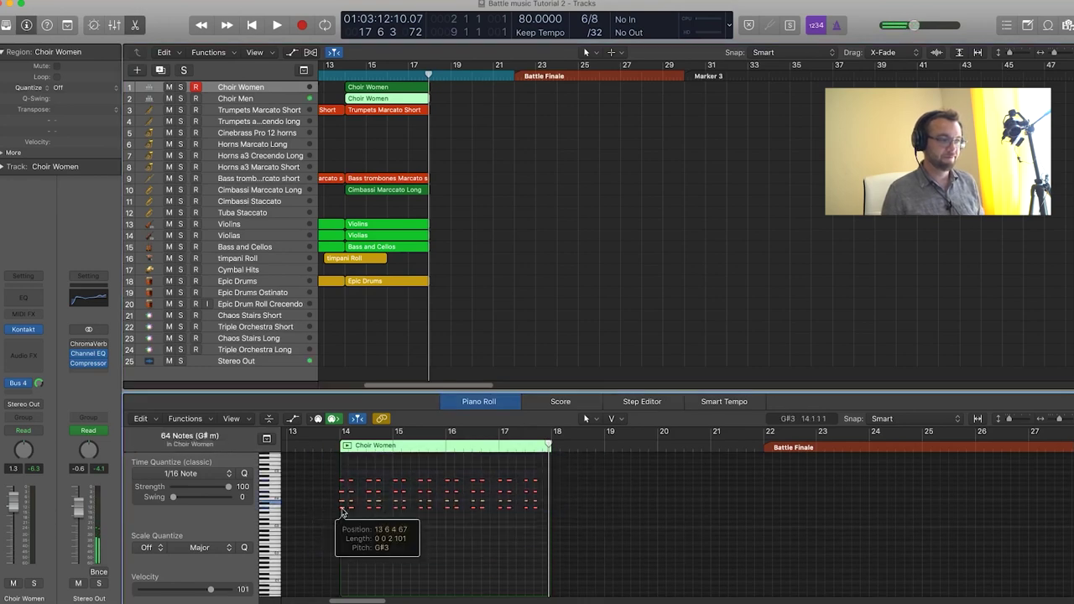
left_click_drag(342, 512, 342, 533)
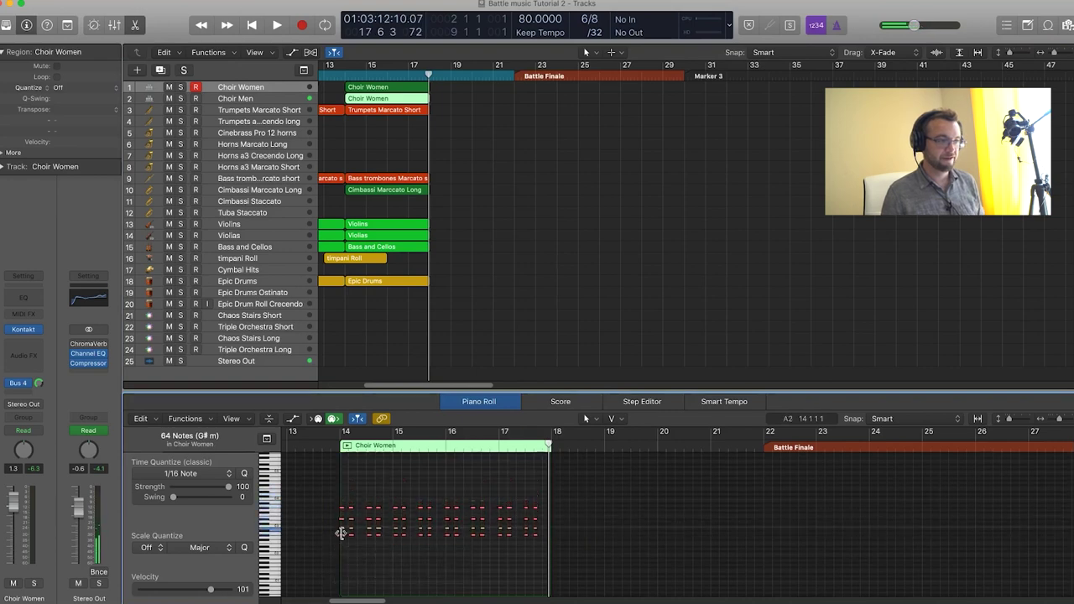
Play back from bar 13 to hear both choirs together
left_click(340, 72)
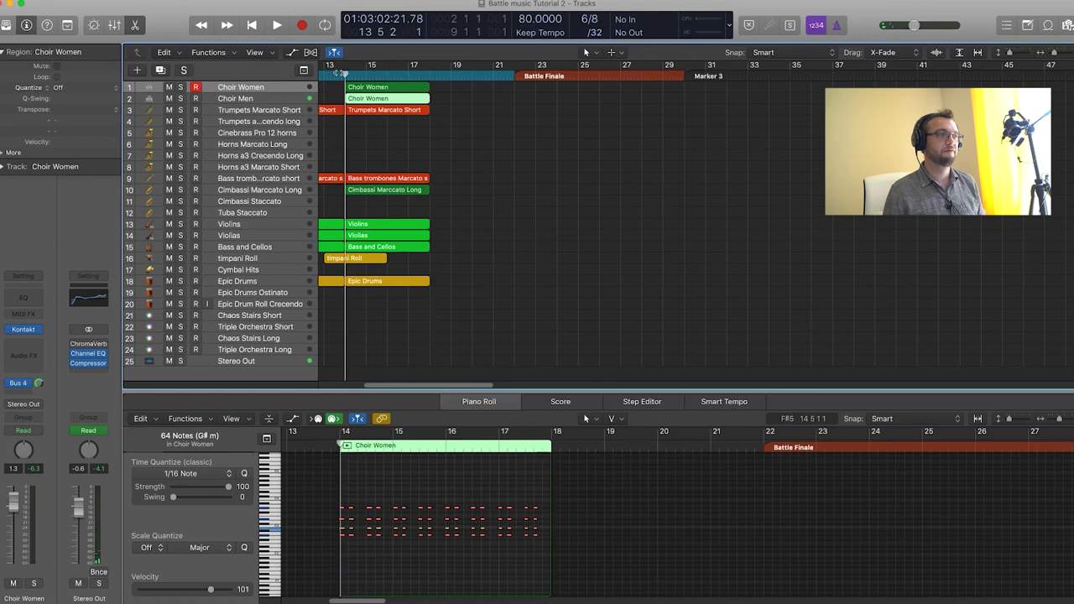
key("Down")
key("space")
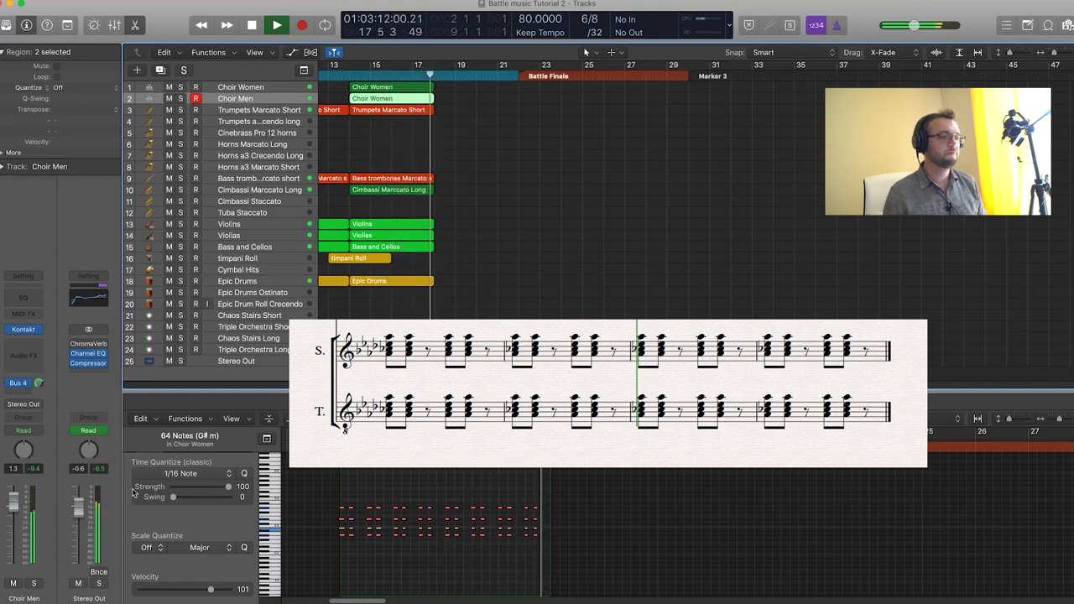
key("space")
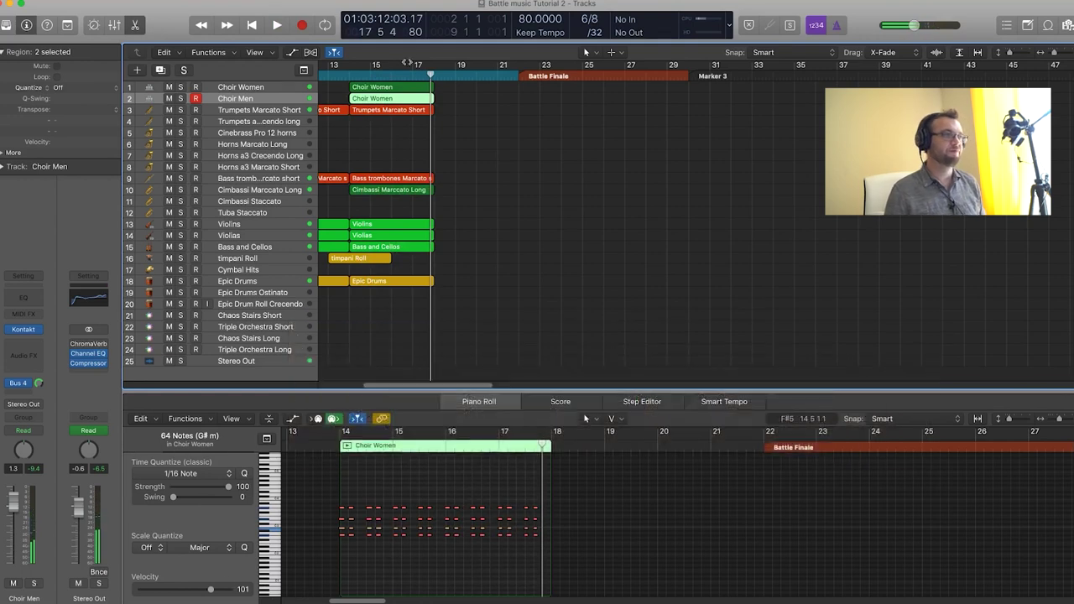
Nudge the choir notes slightly earlier and play back the choir passage
left_click(391, 90, "shift")
scroll(411, 524, "up", 5)
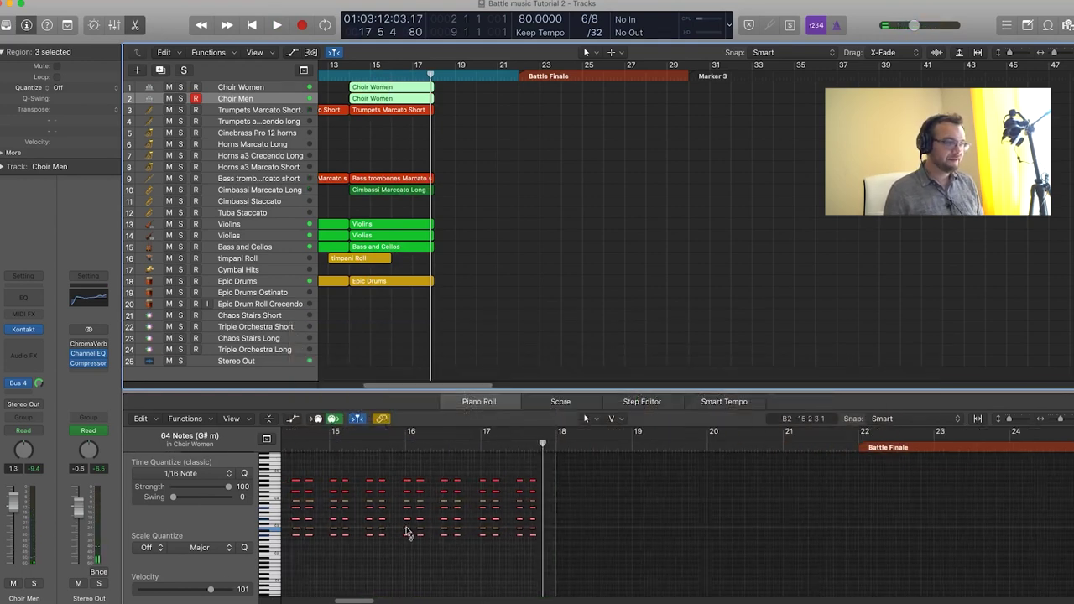
scroll(376, 510, "left", 5)
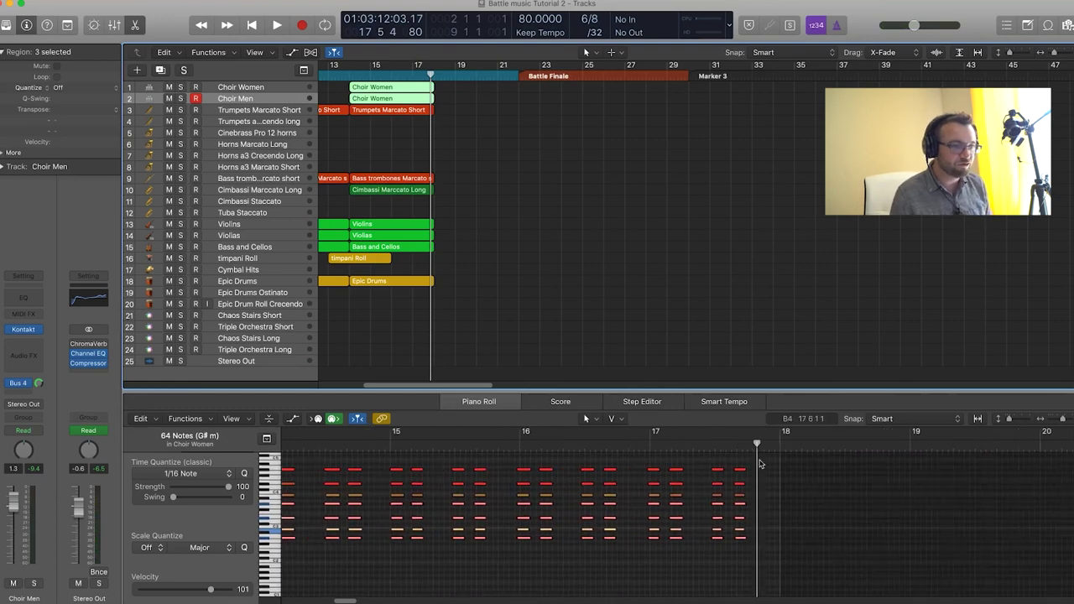
scroll(739, 504, "left", 10)
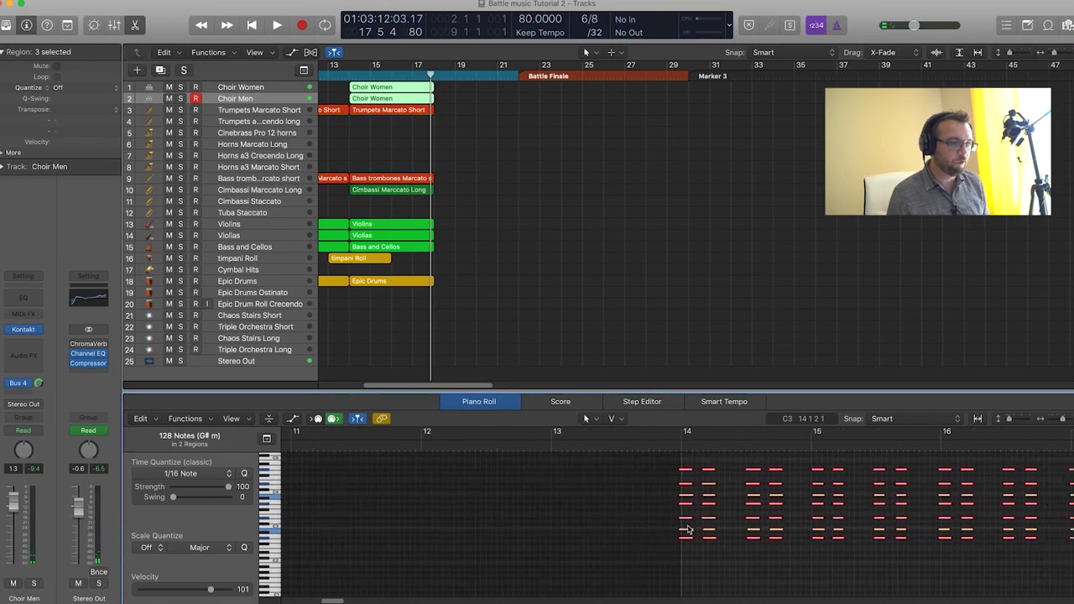
scroll(689, 527, "up", 3)
scroll(688, 526, "left", 5)
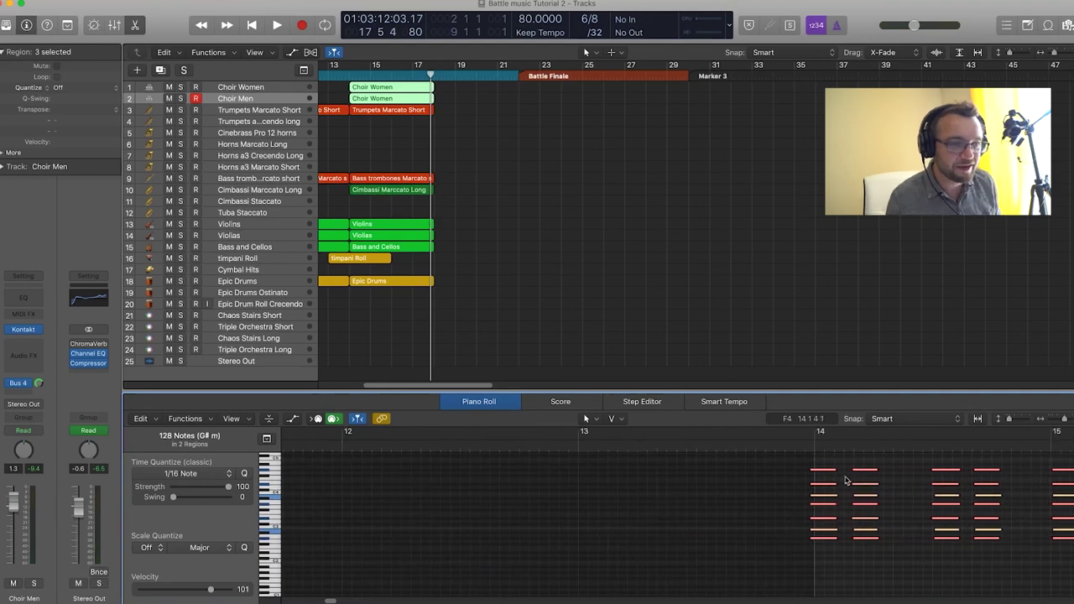
left_click_drag(826, 475, 820, 475)
key("shift+space")
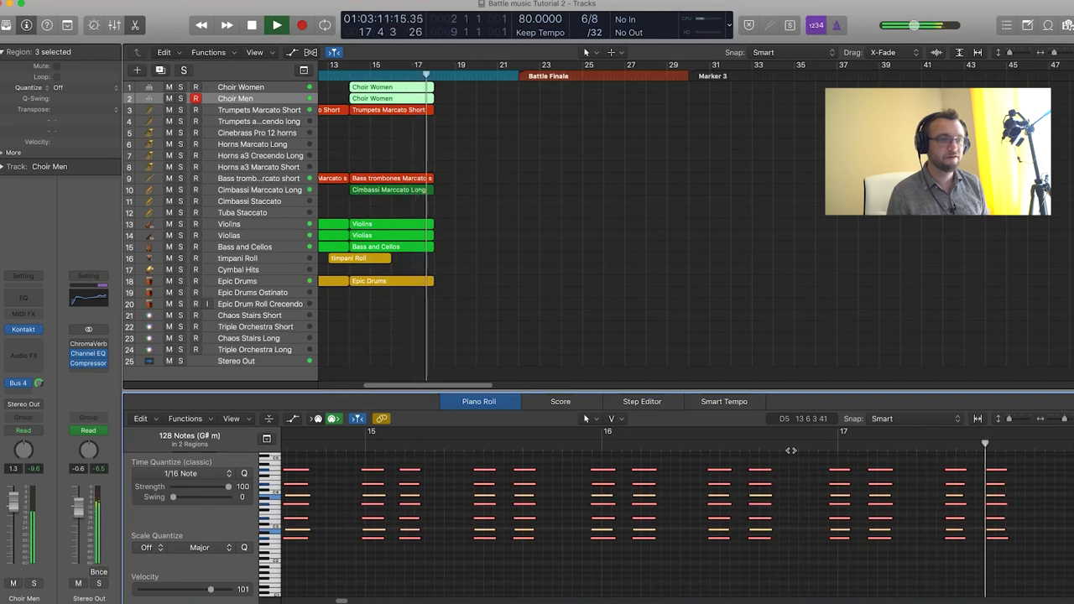
key("space")
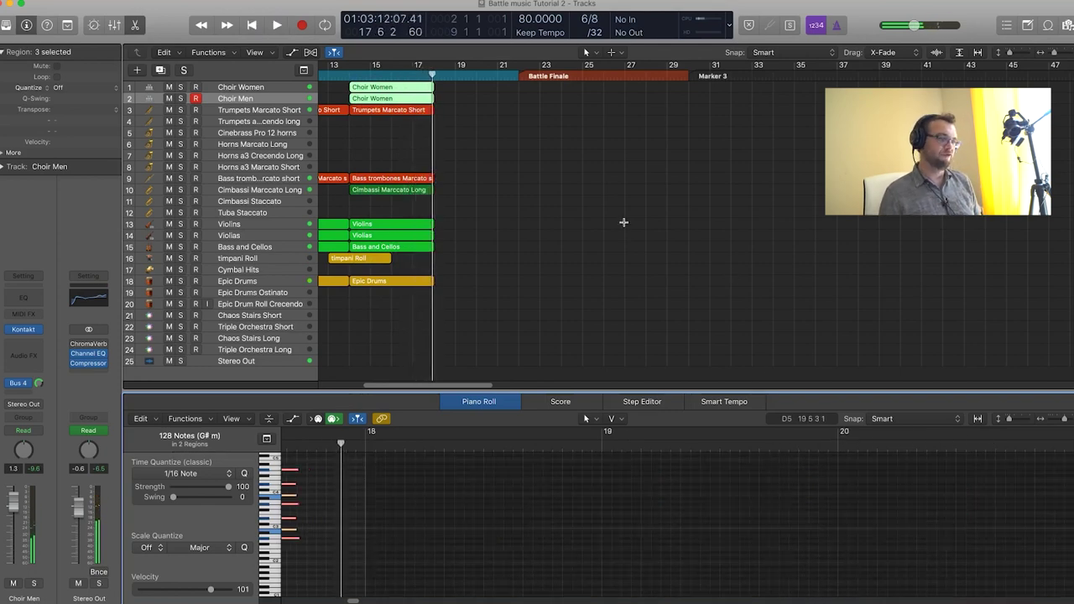
Select both choir regions and apply Name Regions by Tracks, then deselect them
scroll(576, 243, "left", 10)
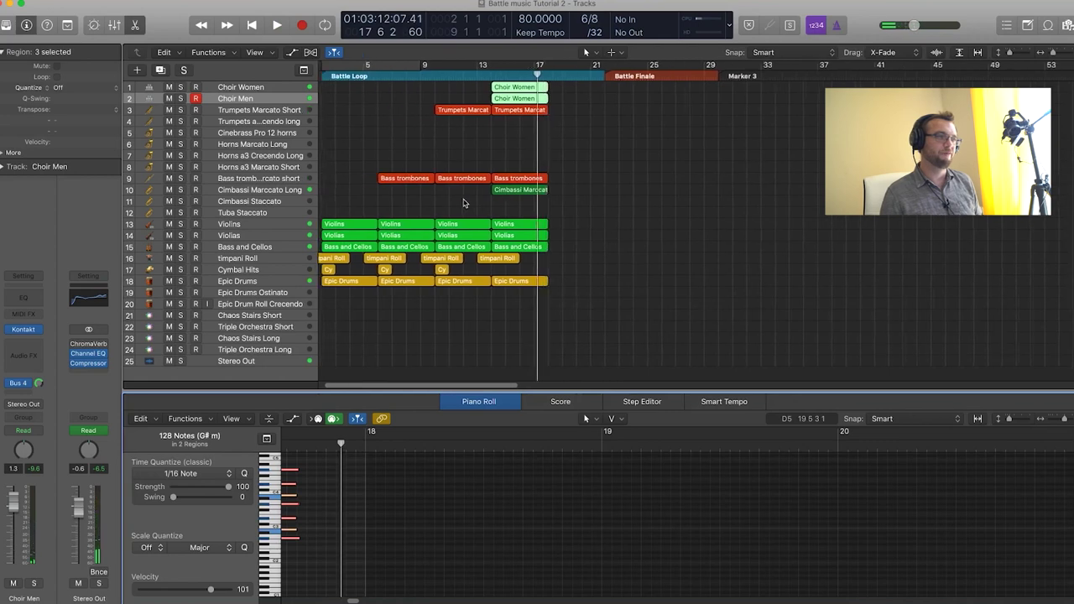
scroll(577, 219, "up", 5)
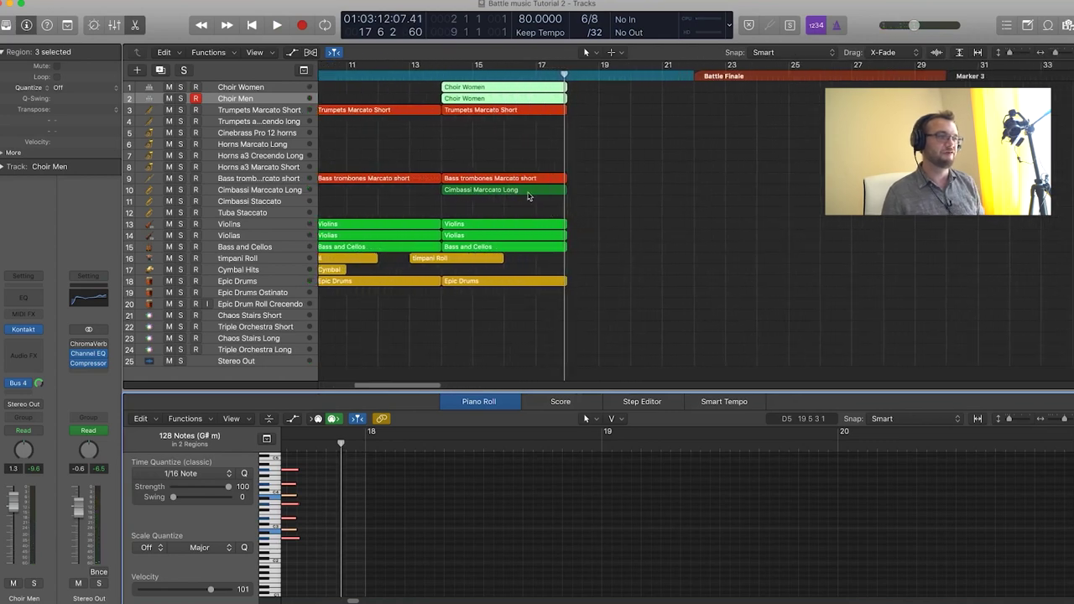
left_click(472, 137)
scroll(545, 126, "left", 1)
left_click_drag(591, 88, 497, 102)
right_click(497, 101)
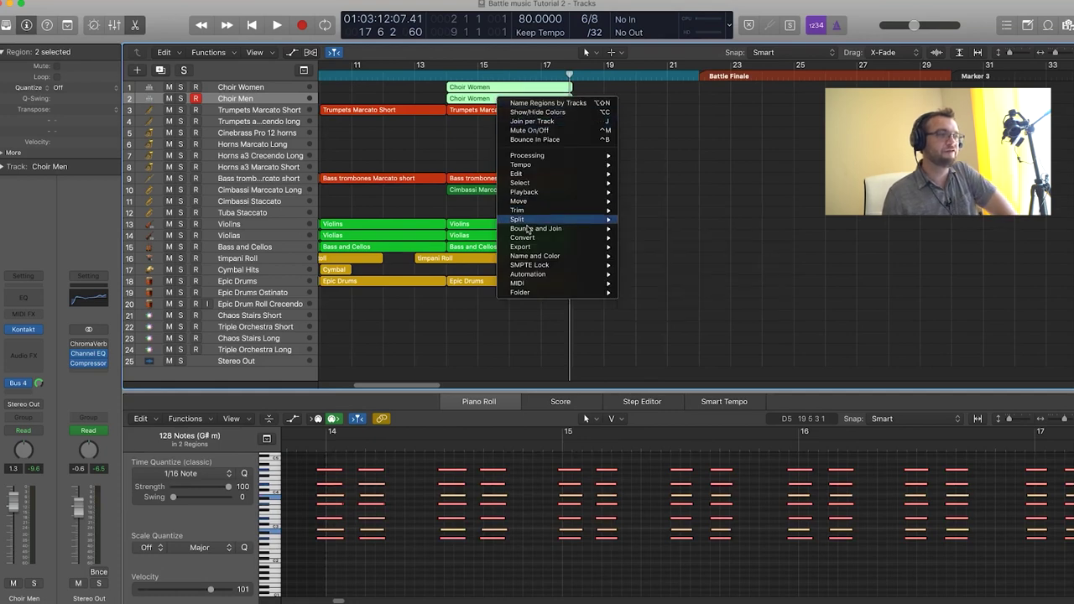
left_click(547, 102)
left_click(598, 111)
scroll(597, 111, "left", 4)
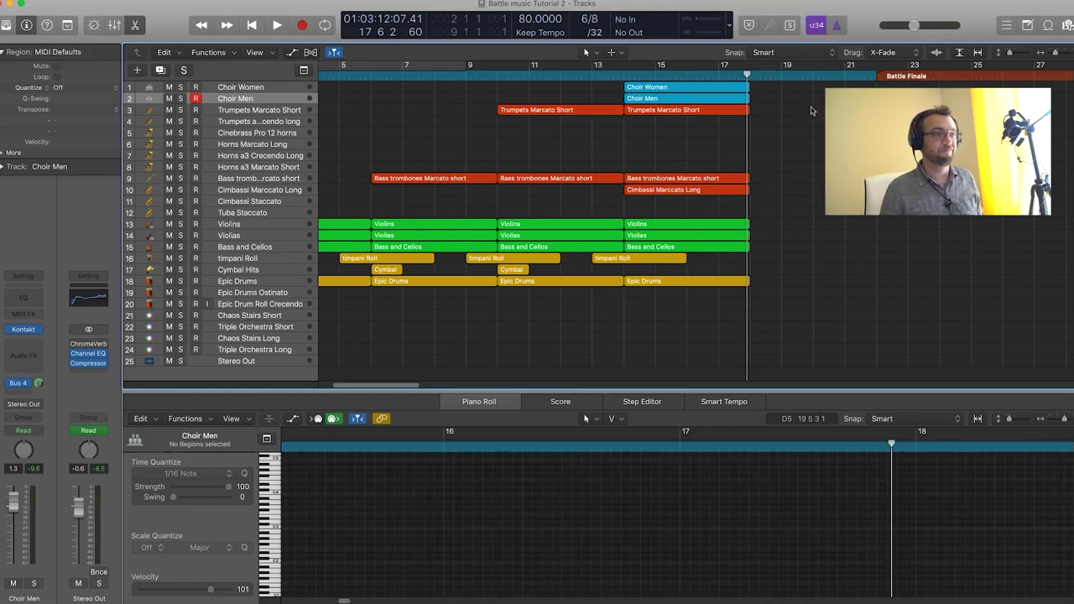
Select the nine final-pass regions and transpose their notes down three semitones
left_click_drag(778, 99, 770, 281)
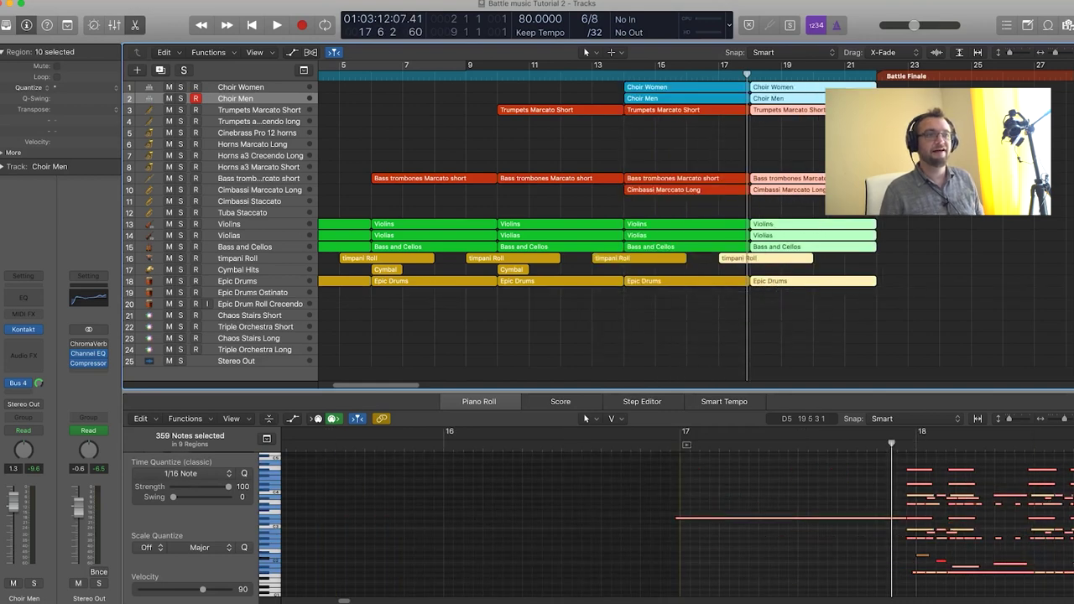
key("super+shift+a")
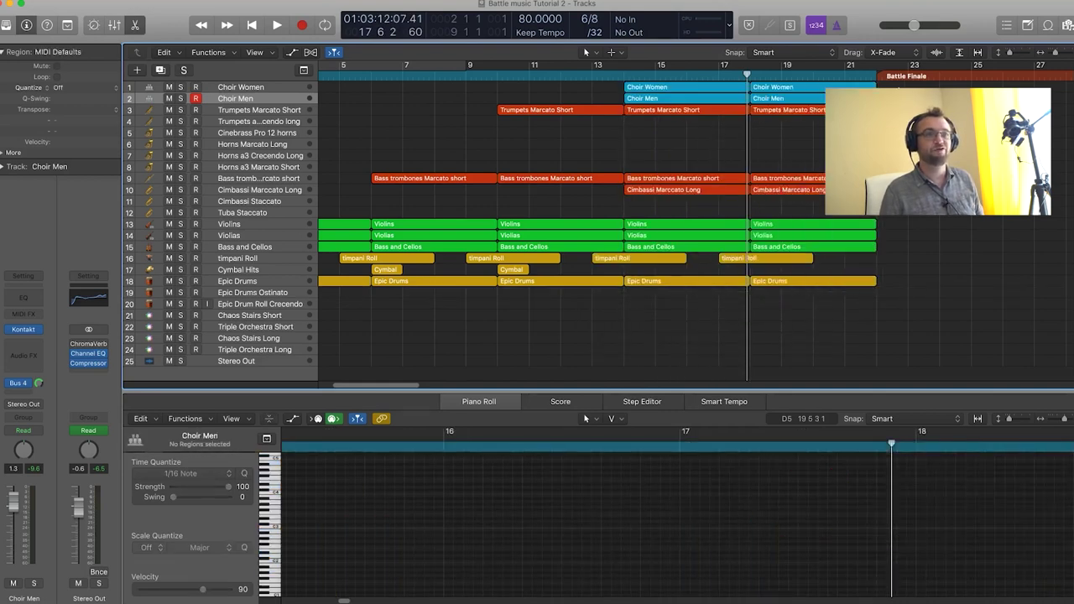
left_click_drag(901, 81, 774, 261)
scroll(836, 567, "down", 5)
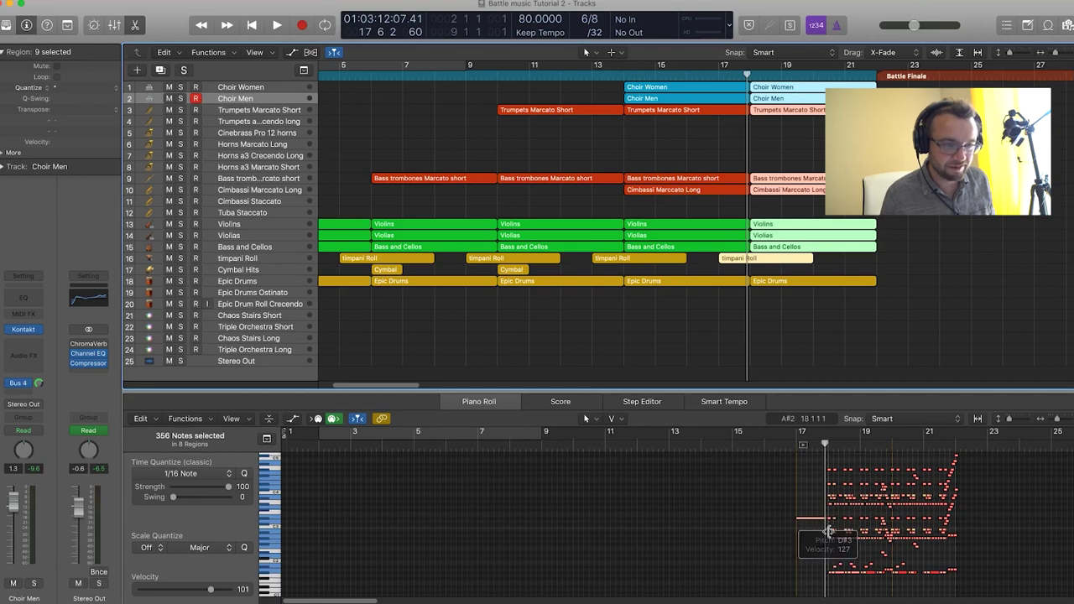
left_click(829, 543)
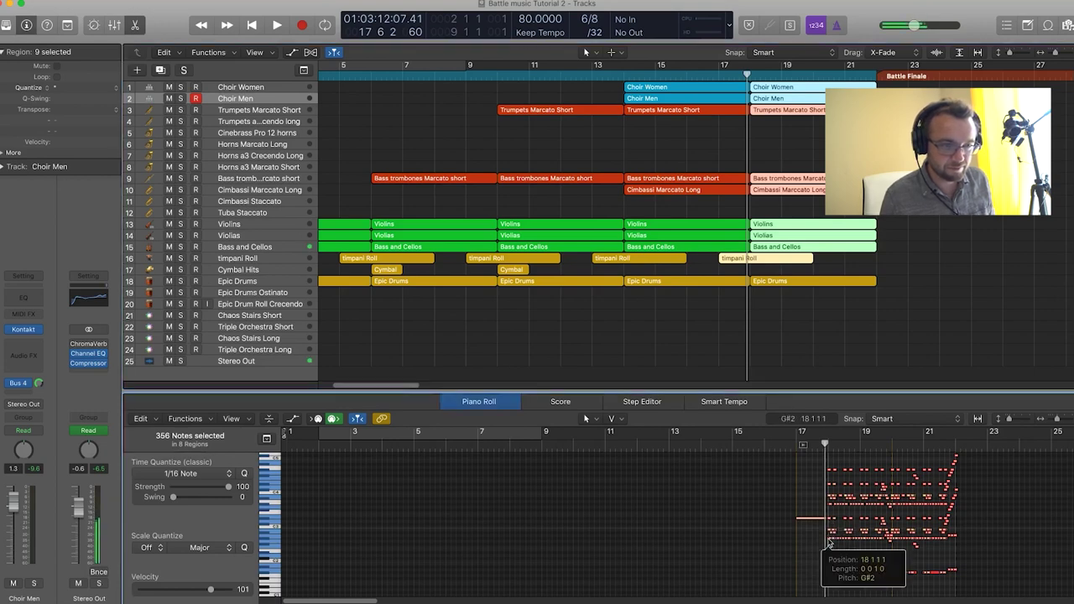
left_click_drag(829, 543, 829, 553)
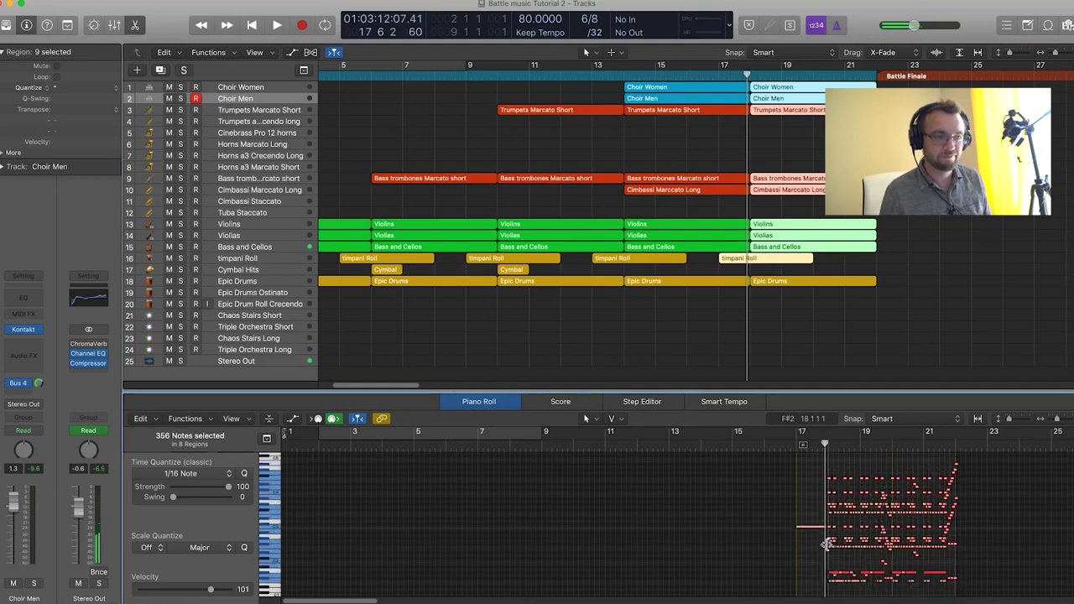
Zoom out, place the playhead near bar 14 and reselect the nine final-pass regions
left_click(940, 253)
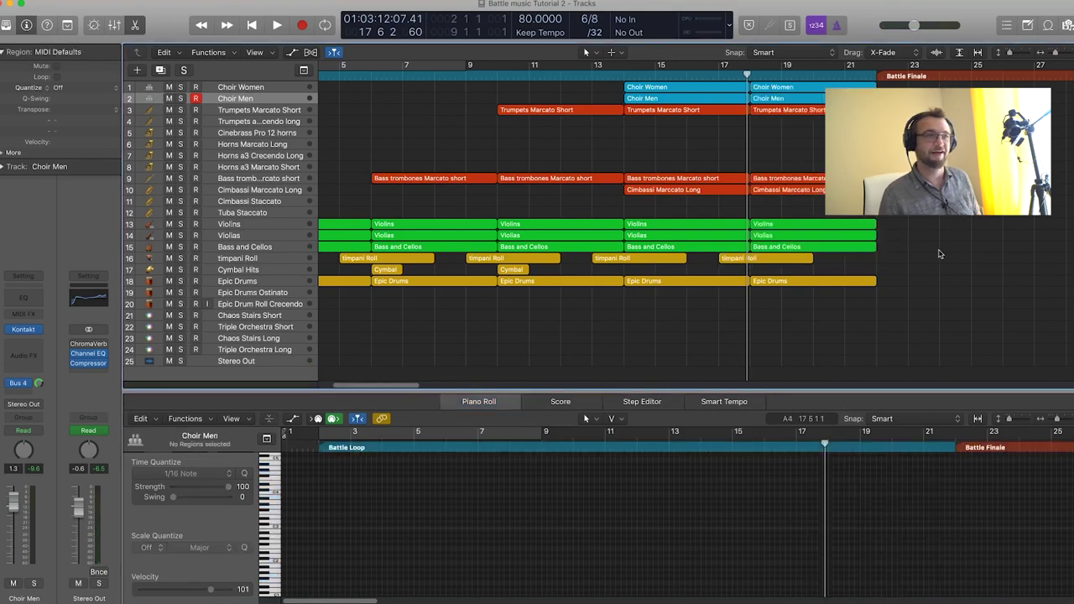
key("super+Left")
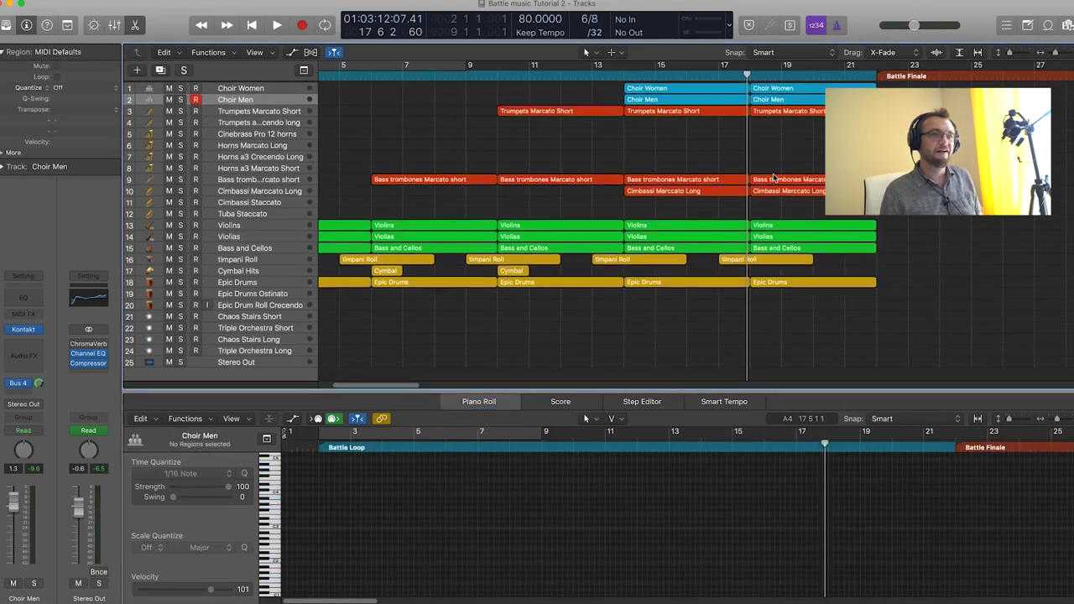
key("super+Left")
left_click(593, 75)
key("shift+f")
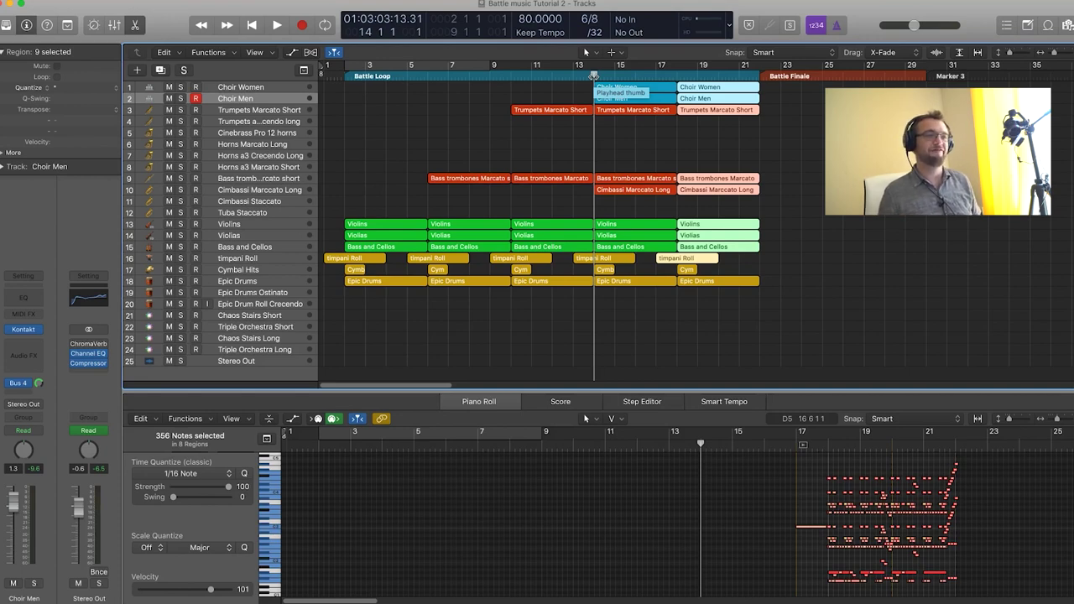
Audition the transposed ending, return to the project start and select the Chaos Stairs Short track
key("space")
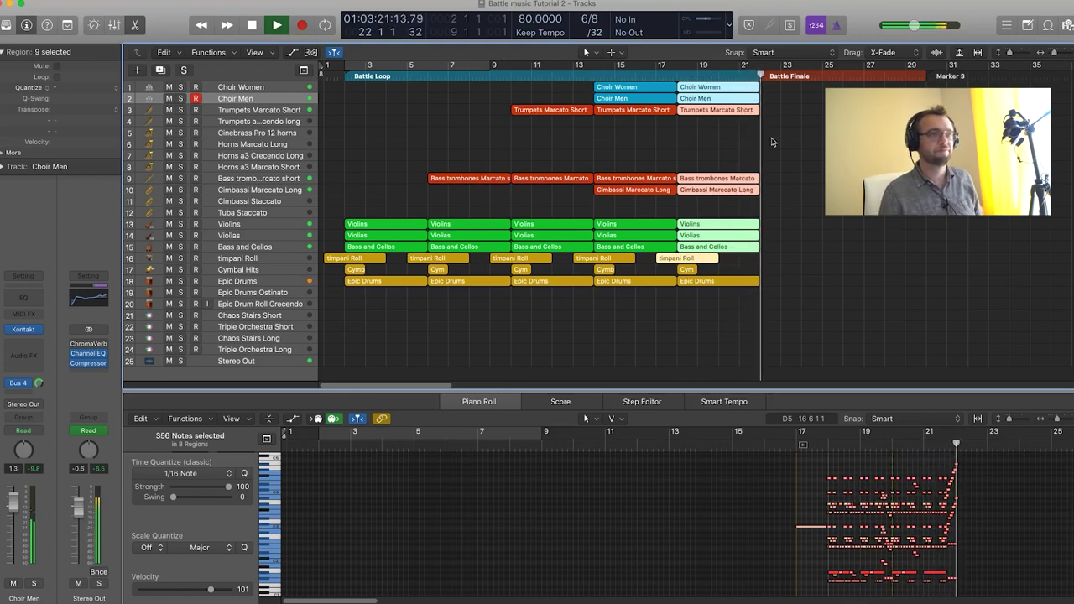
key("space")
left_click(489, 210)
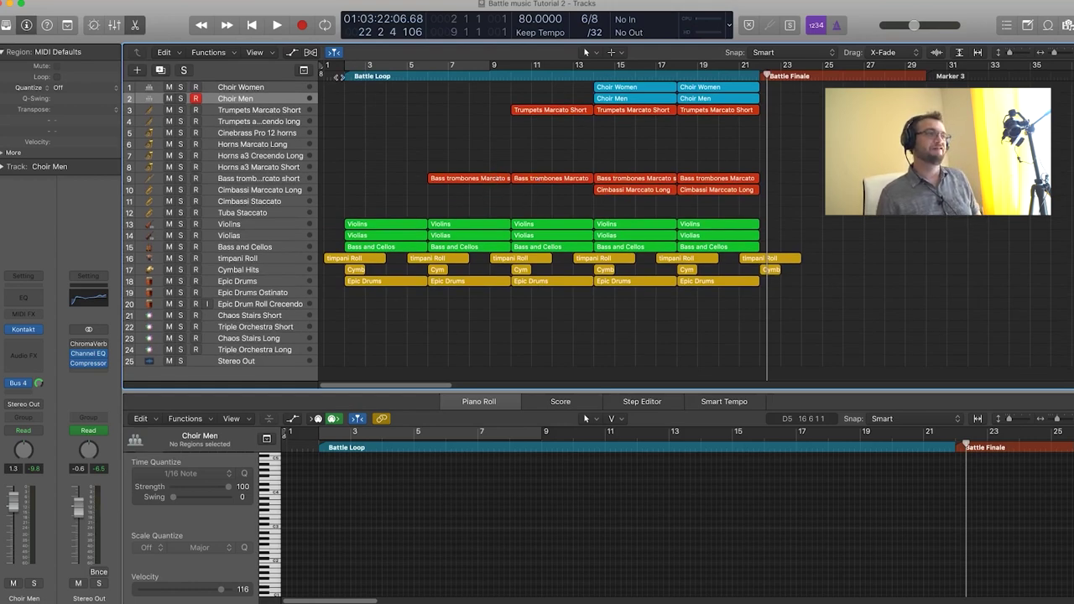
key("Return")
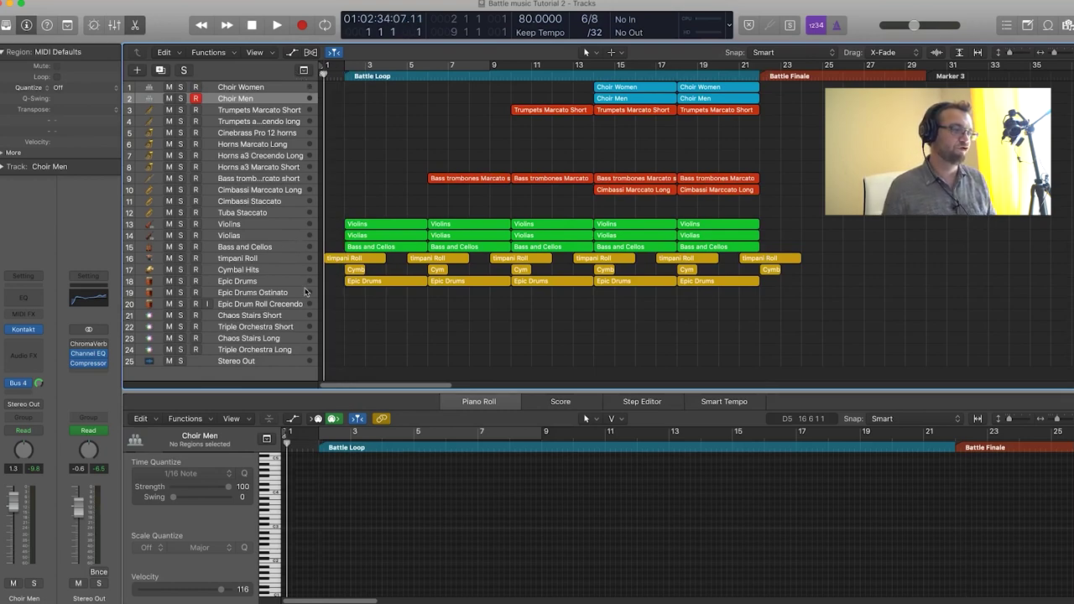
left_click(289, 317)
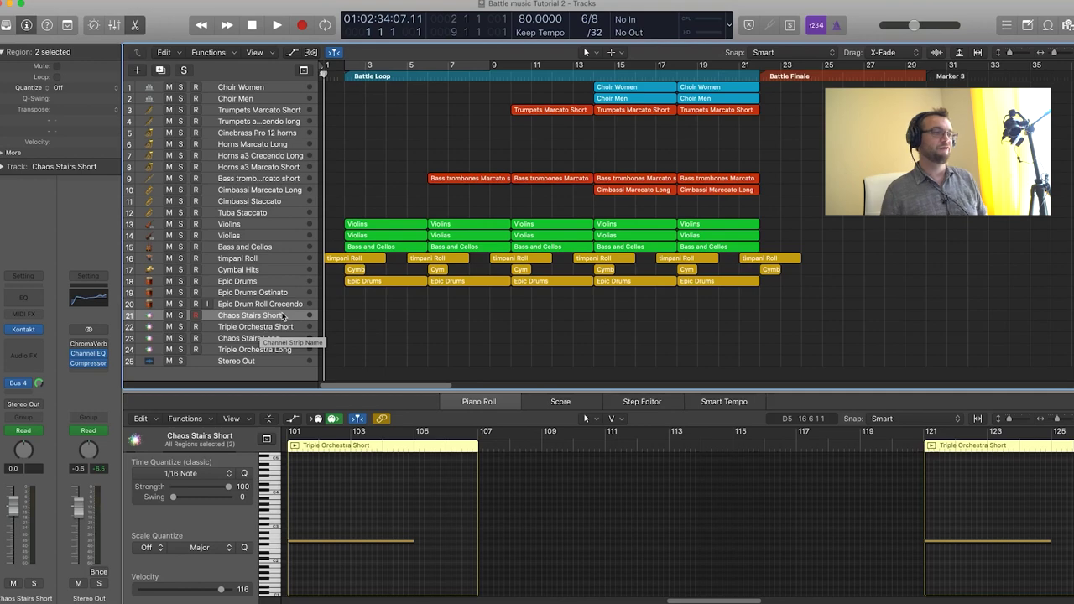
Record one held riser note into a new region at bar 1 on Chaos Stairs Short
left_click(303, 25)
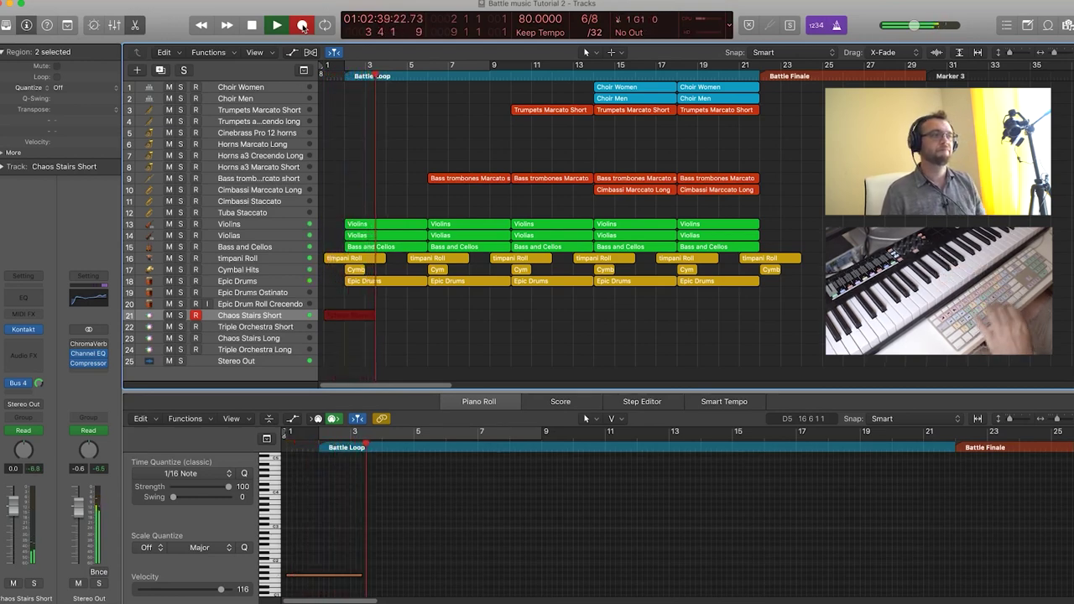
key("space")
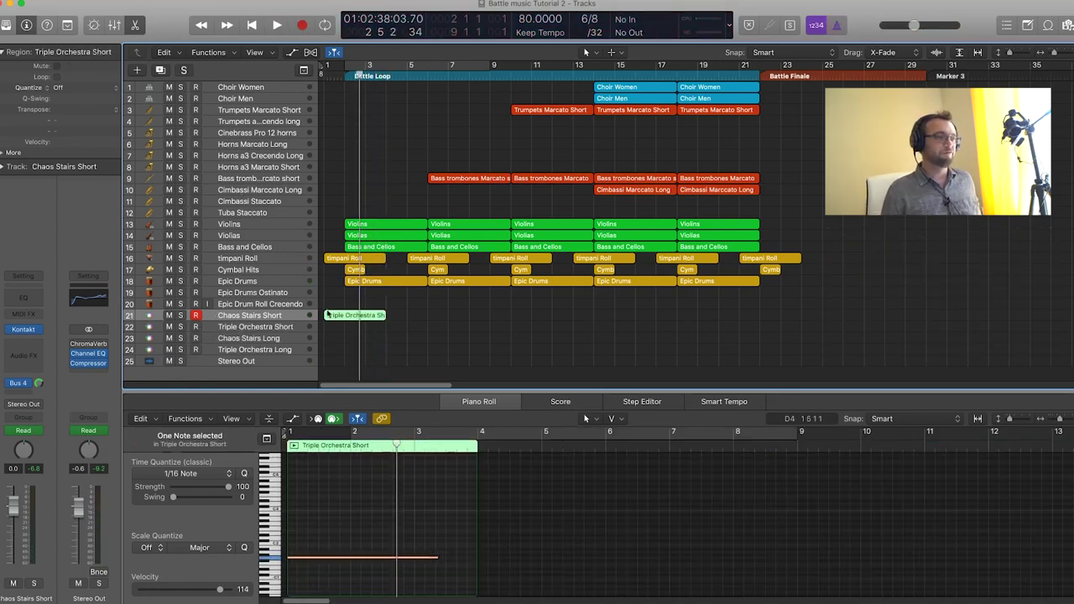
Copy the riser onto Triple Orchestra Short, audition from the start, and select both riser regions
left_click_drag(347, 319, 345, 328)
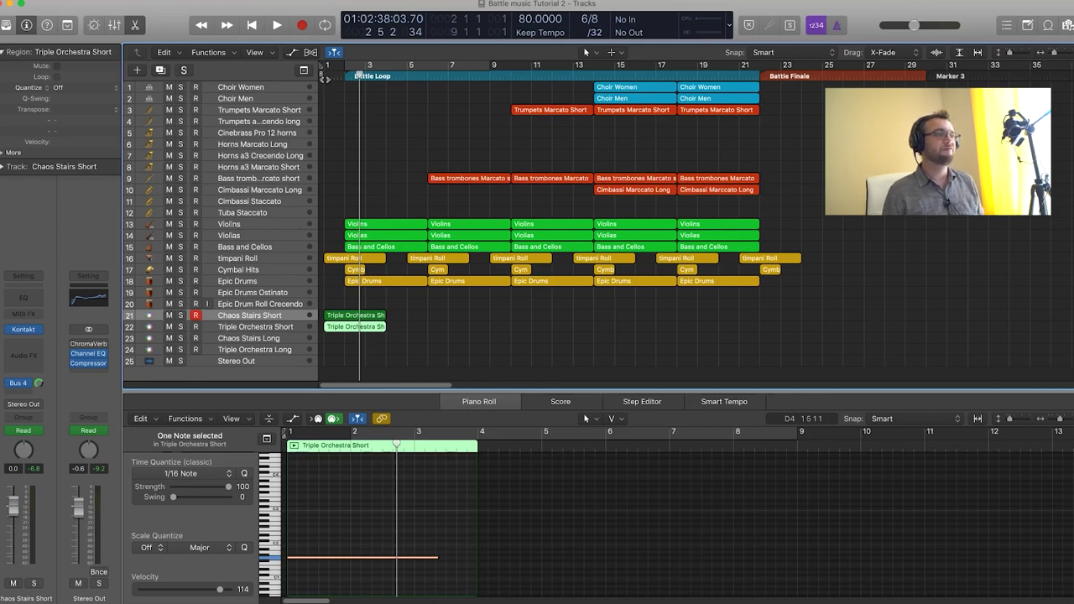
left_click(322, 75)
key("space")
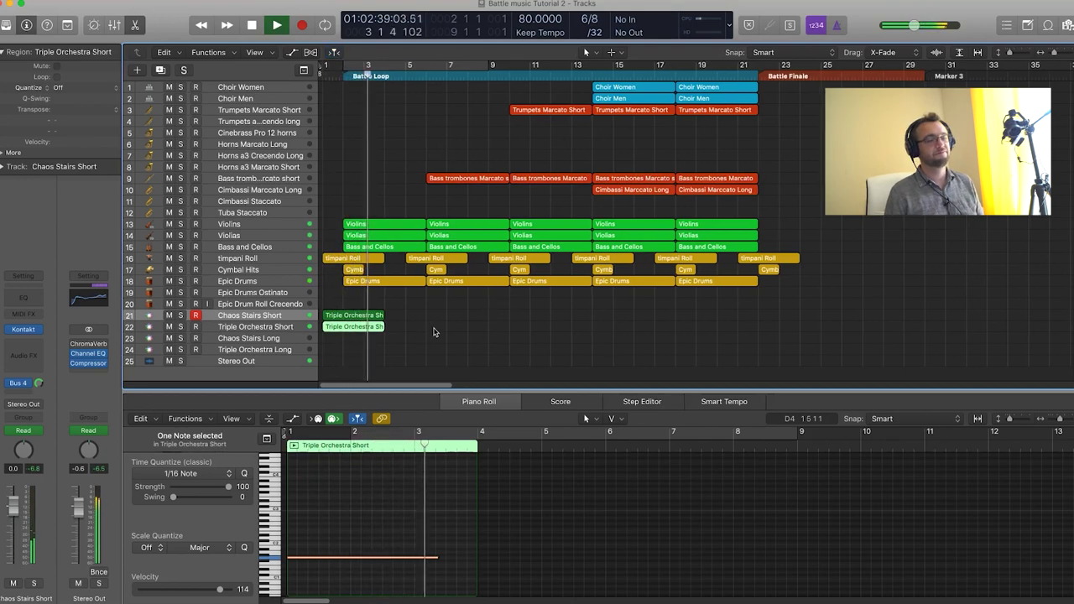
key("space")
left_click_drag(430, 308, 690, 317)
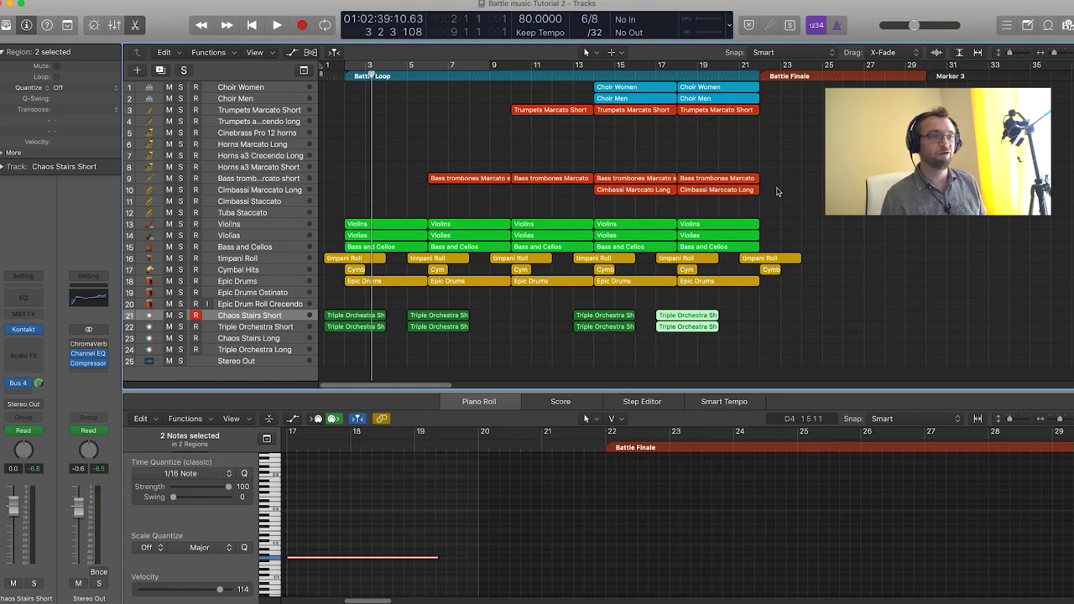
left_click(718, 76)
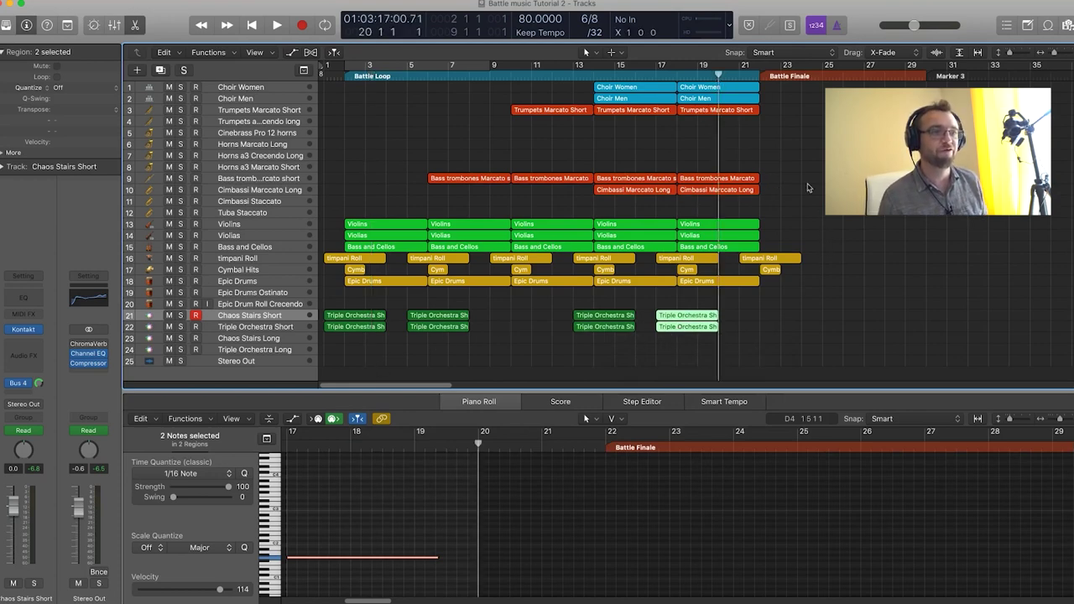
Record a long riser take on the Chaos Stairs Long track leading toward bar 22
left_click(257, 341)
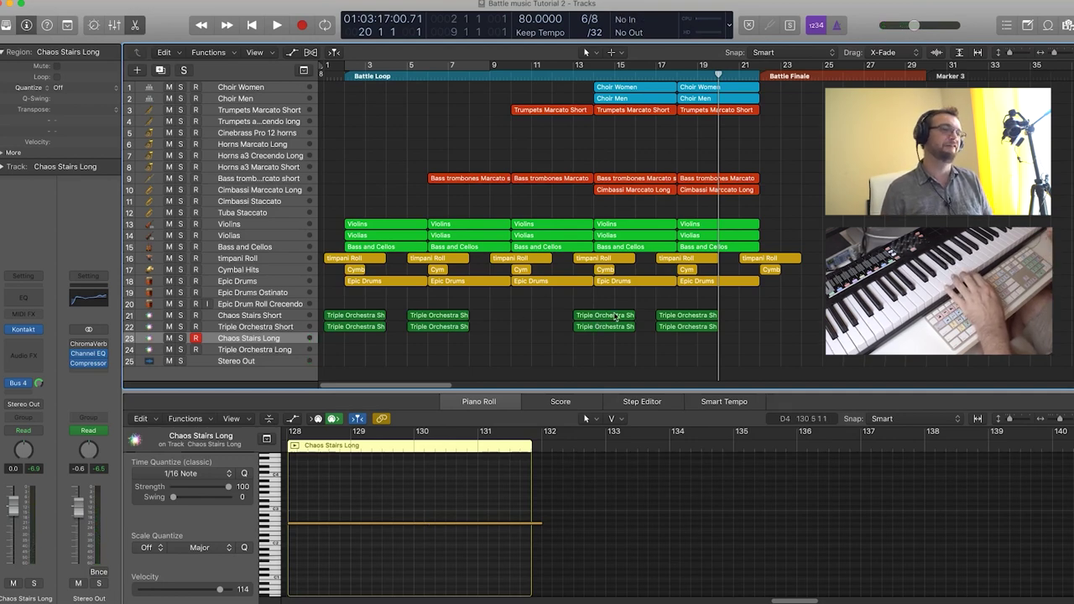
right_click(385, 94)
key("Escape")
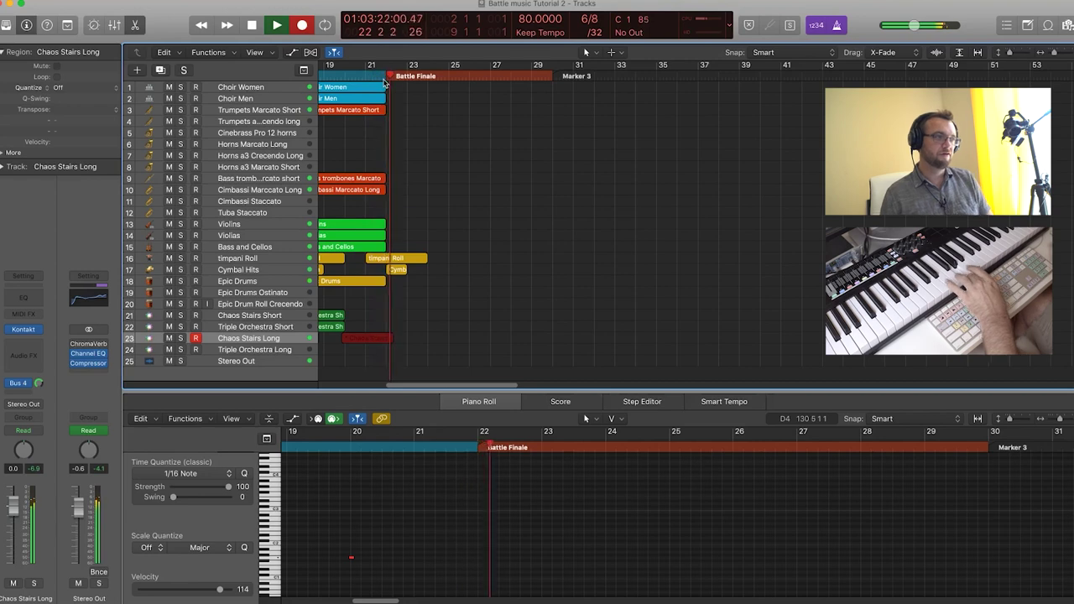
key("space")
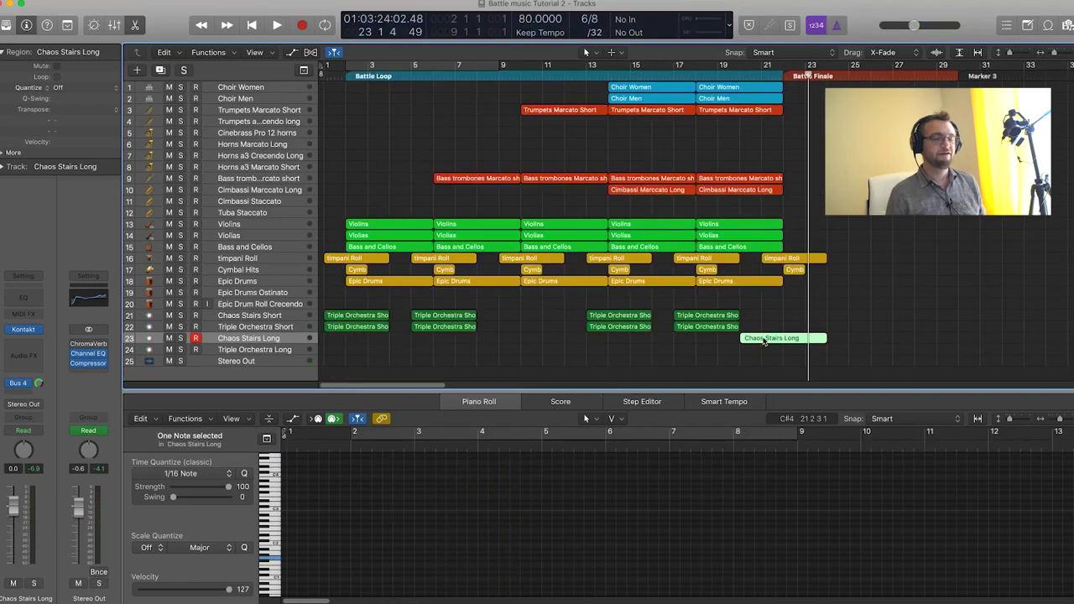
Copy the long riser onto Triple Orchestra Long and select all riser regions on tracks 21–24
left_click(765, 325)
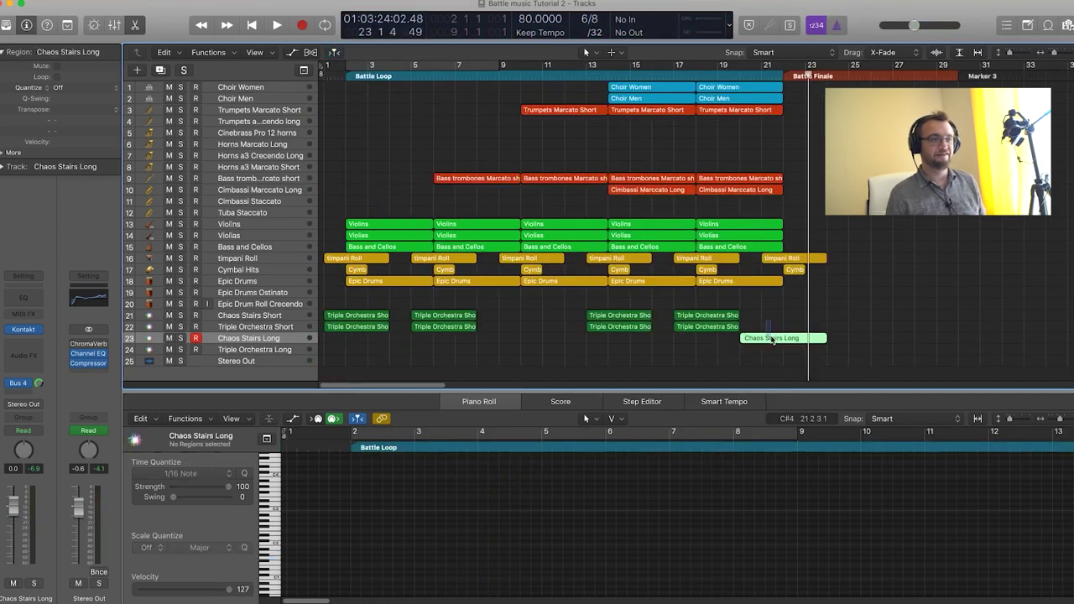
left_click_drag(772, 339, 769, 350)
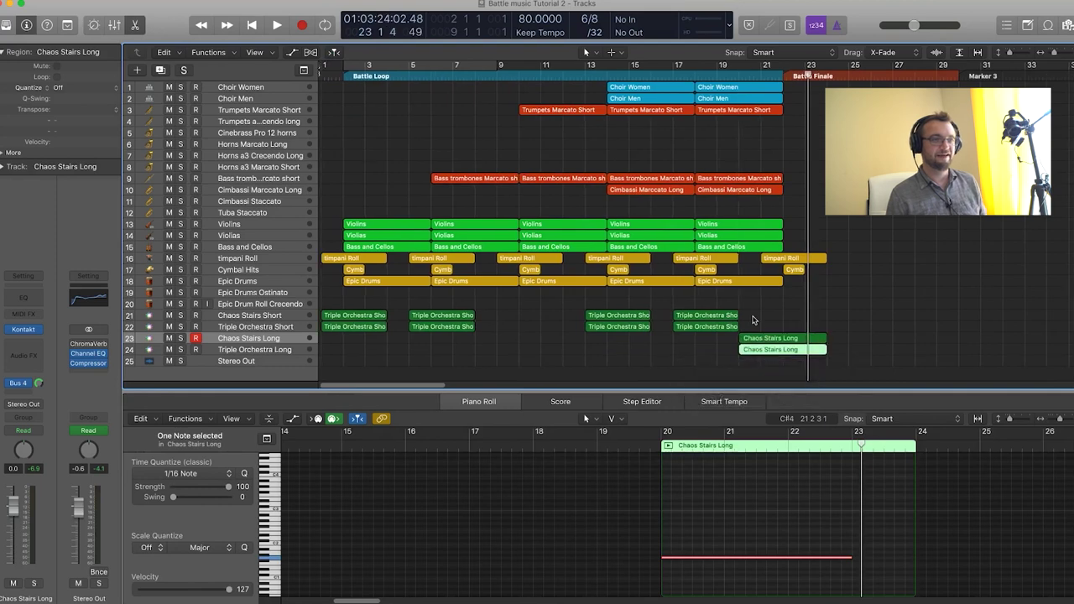
scroll(722, 318, "down", 4)
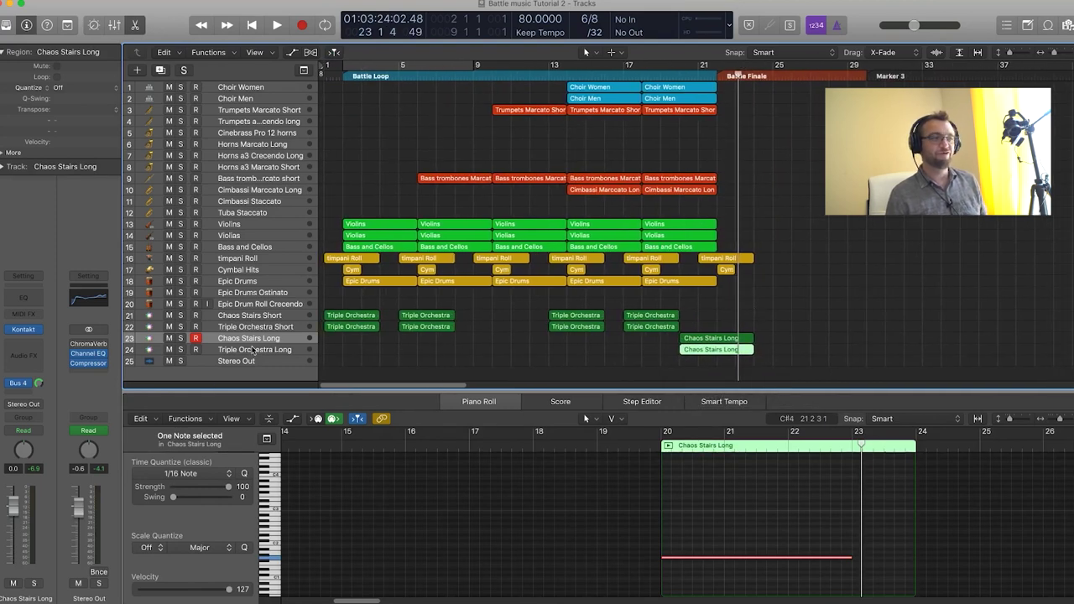
scroll(348, 347, "right", 2)
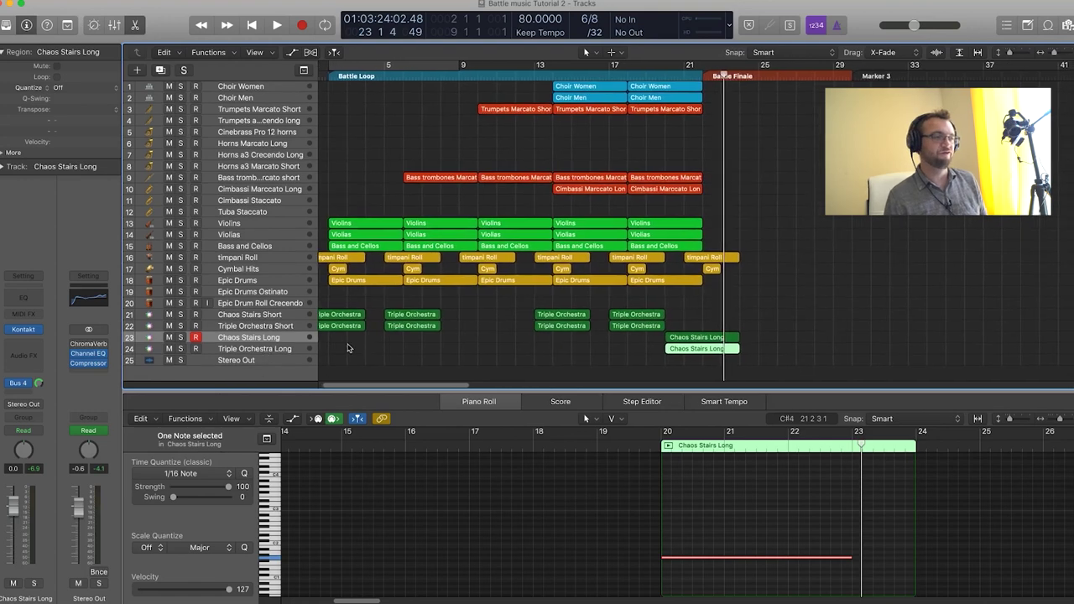
scroll(349, 347, "left", 2)
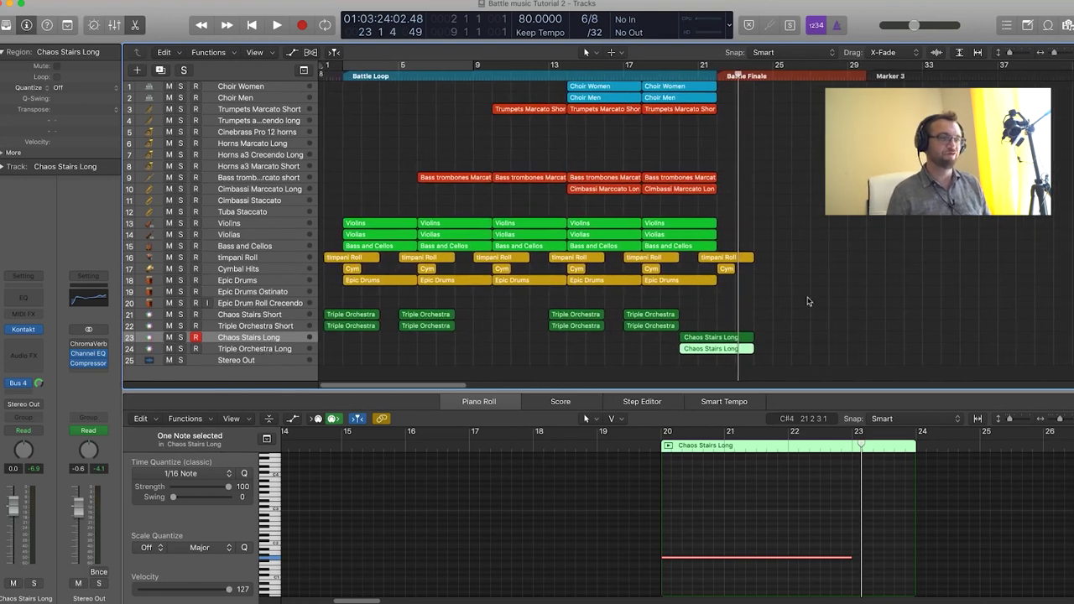
left_click_drag(830, 302, 352, 364)
Deselect the magenta risers, return to Battle Finale and record-arm the Cimbassi Marcato Long track
left_click(803, 156)
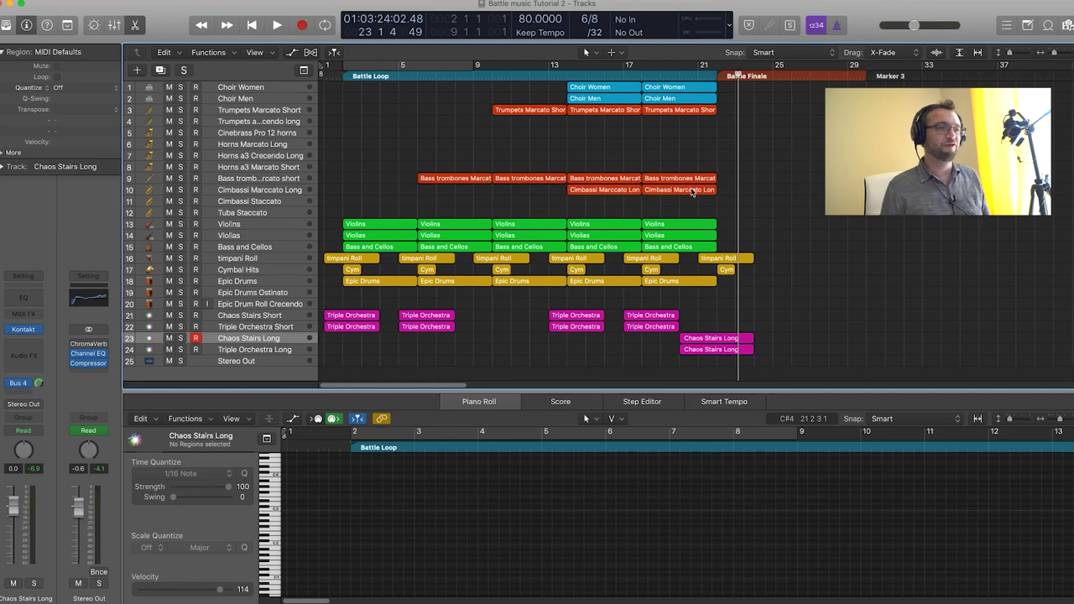
left_click(692, 191)
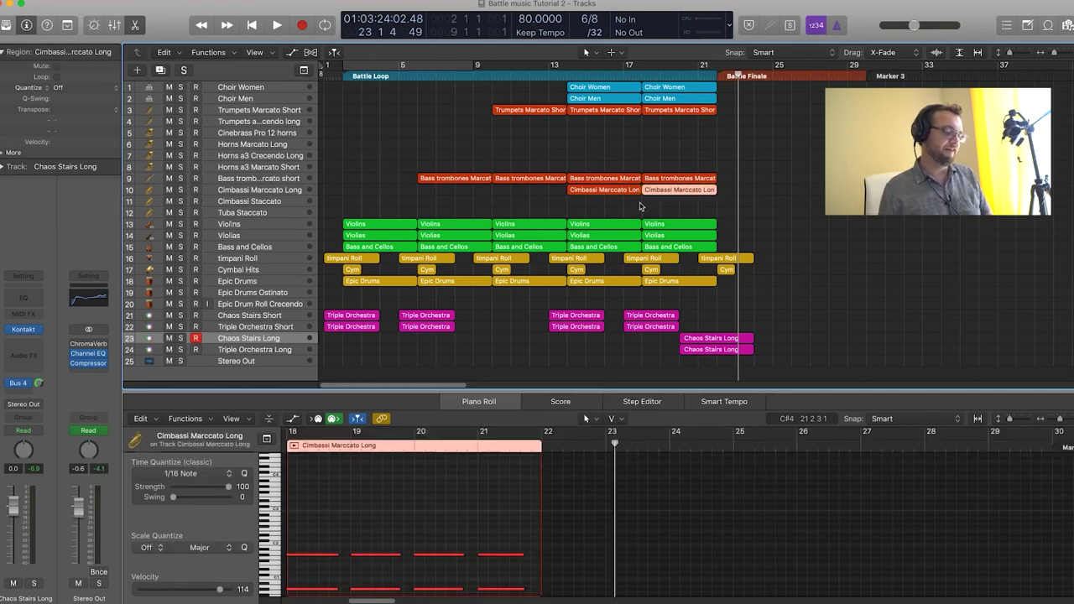
key("space")
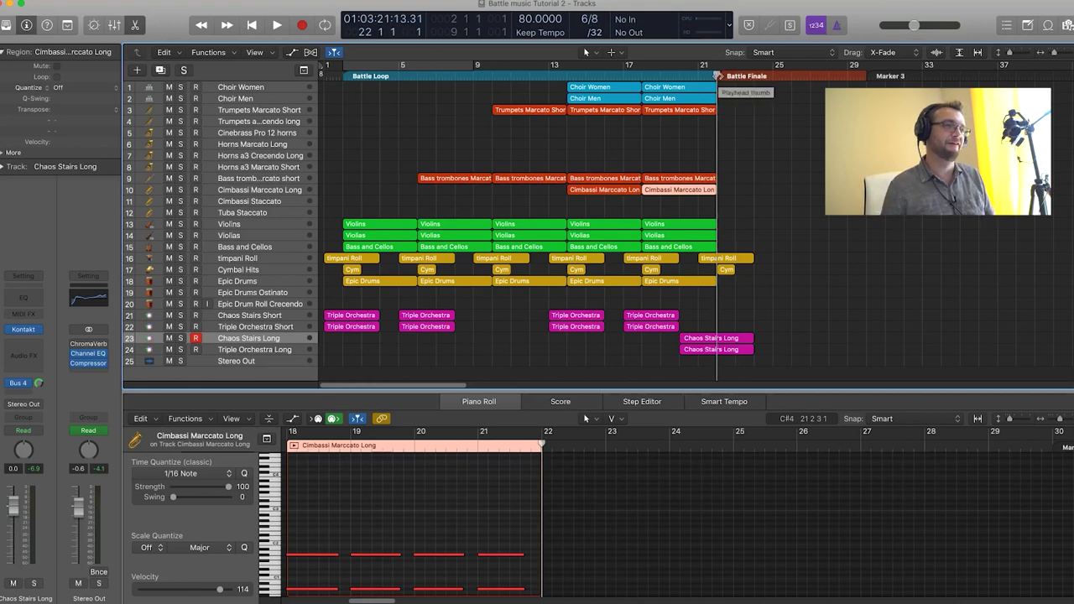
left_click(263, 191)
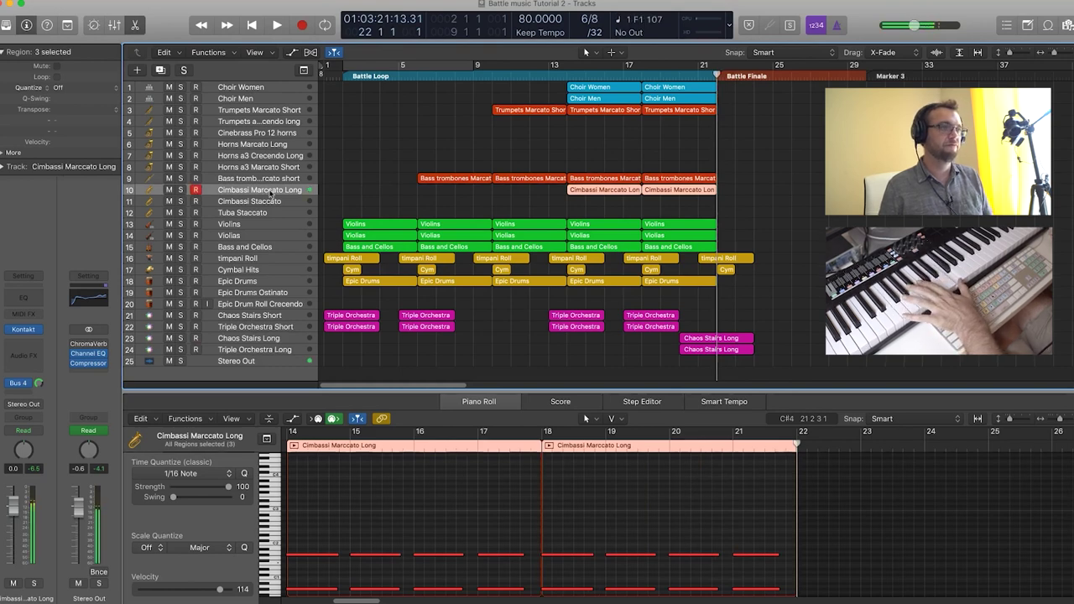
Record a short Cimbassi Marcato Long bass-note region at bar 22, then stop playback
left_click(302, 26)
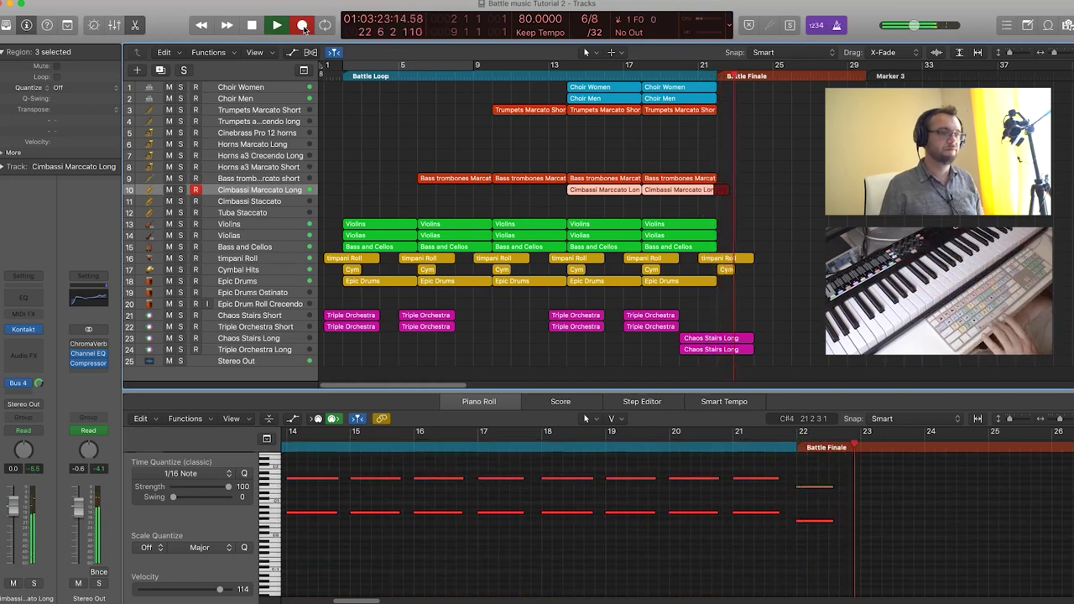
left_click(302, 26)
key("space")
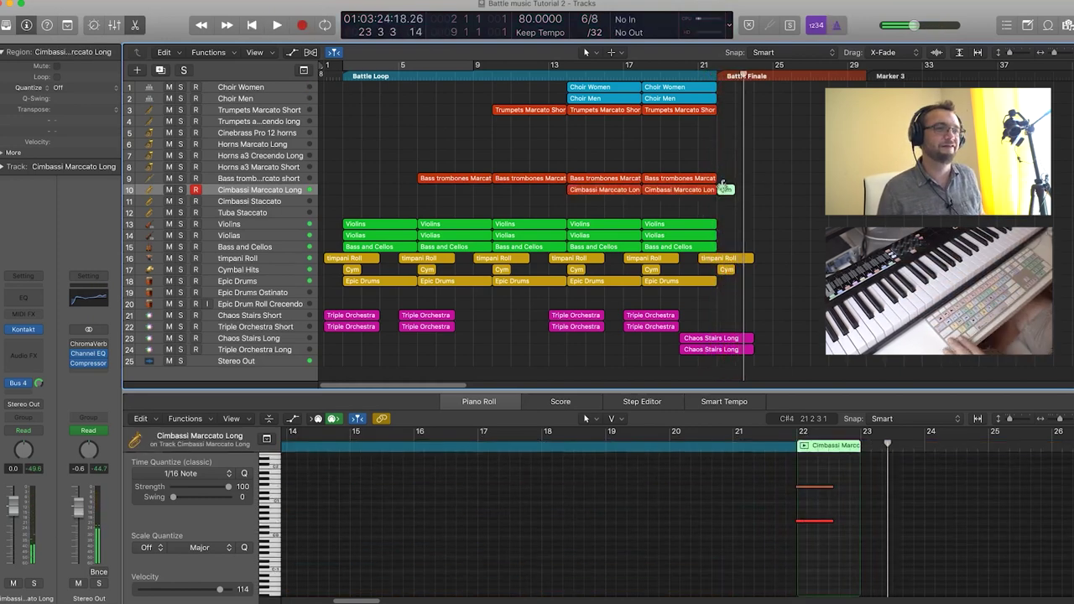
right_click(726, 190)
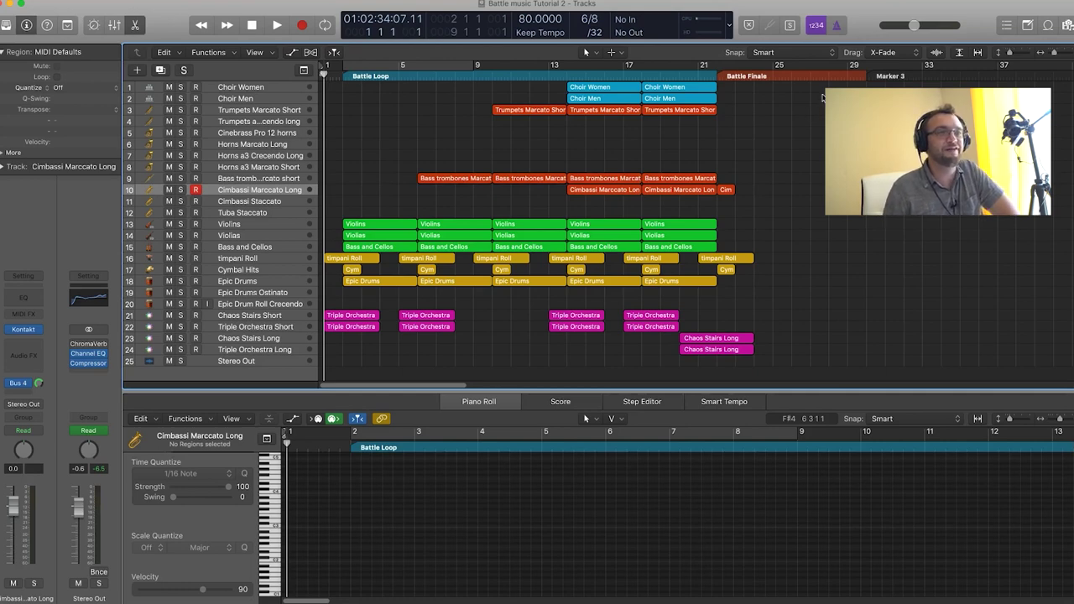
Select all 56 regions, show their notes in the Piano Roll, and play the cue from the start
left_click_drag(822, 90, 340, 354)
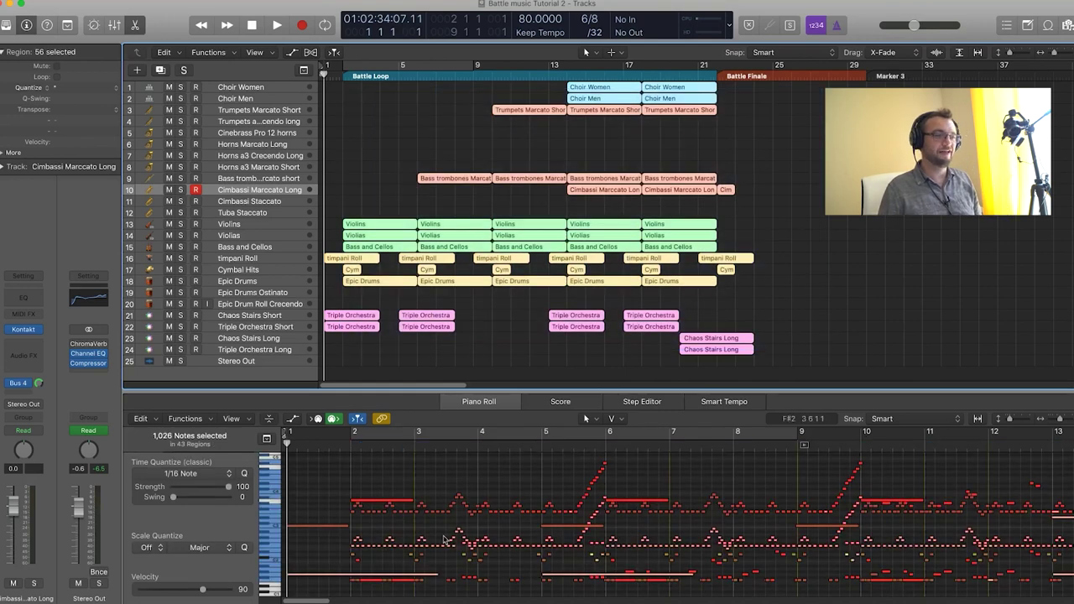
left_click(294, 445)
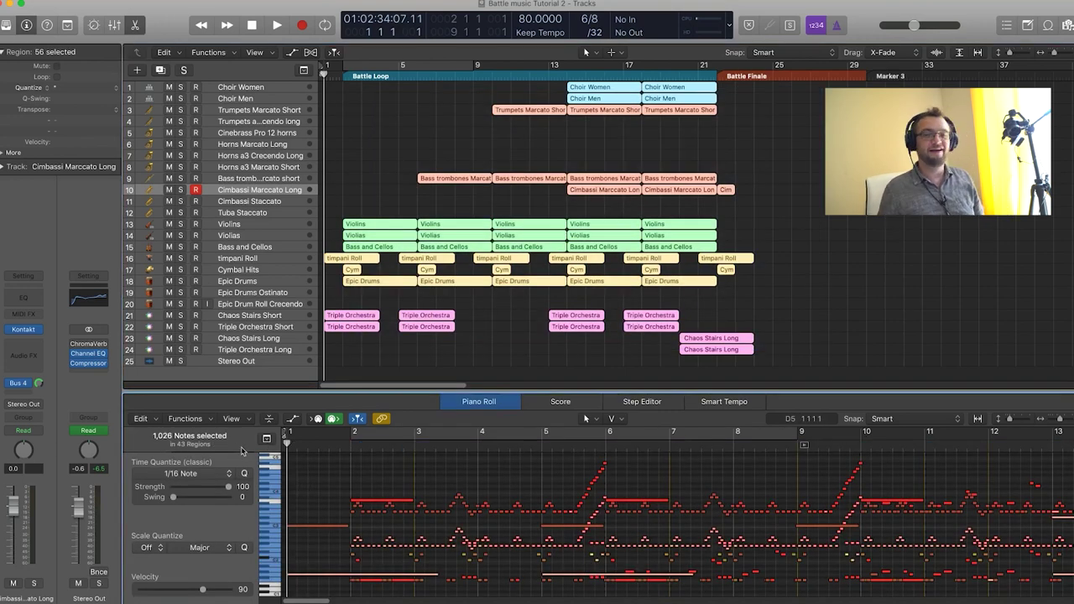
key("space")
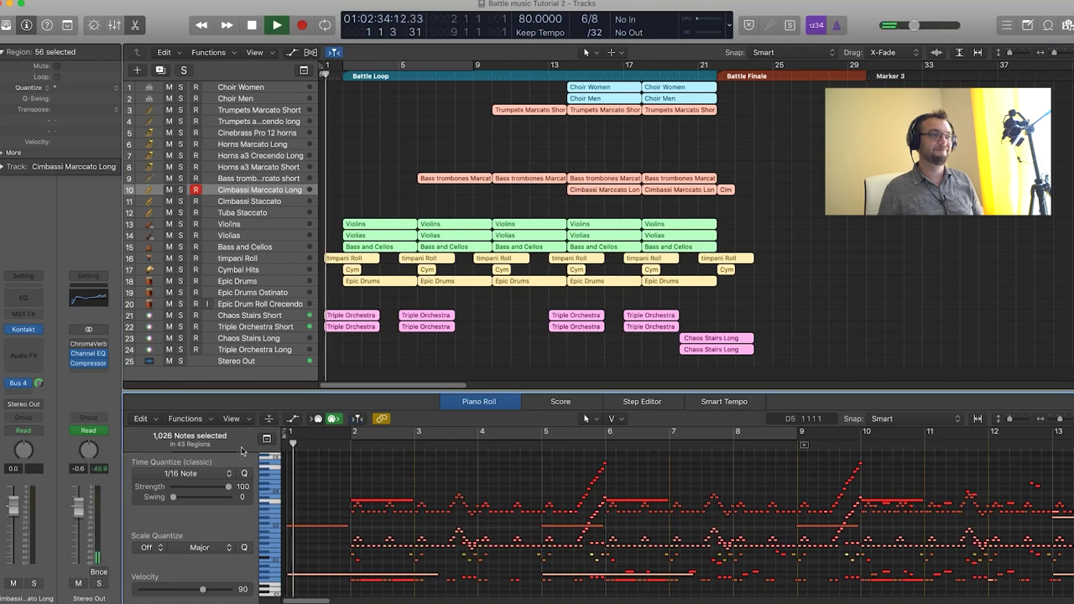